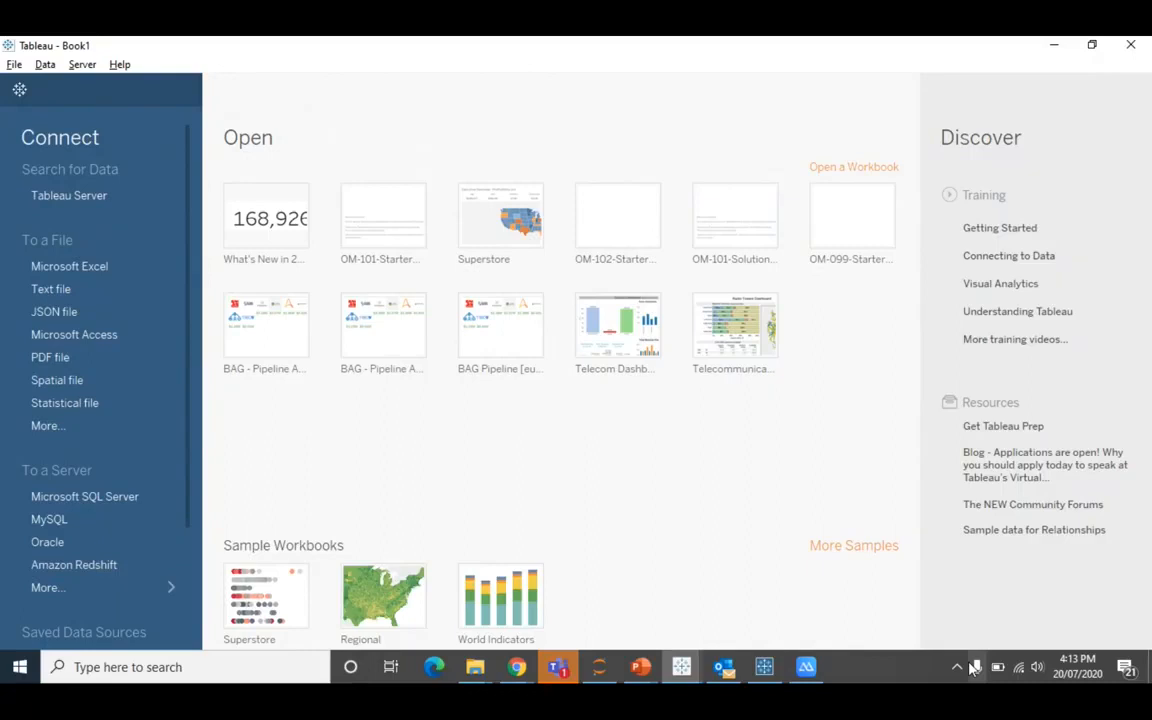
# Connect to the trip text file in the Downloads folder.
pyautogui.click(59, 291)
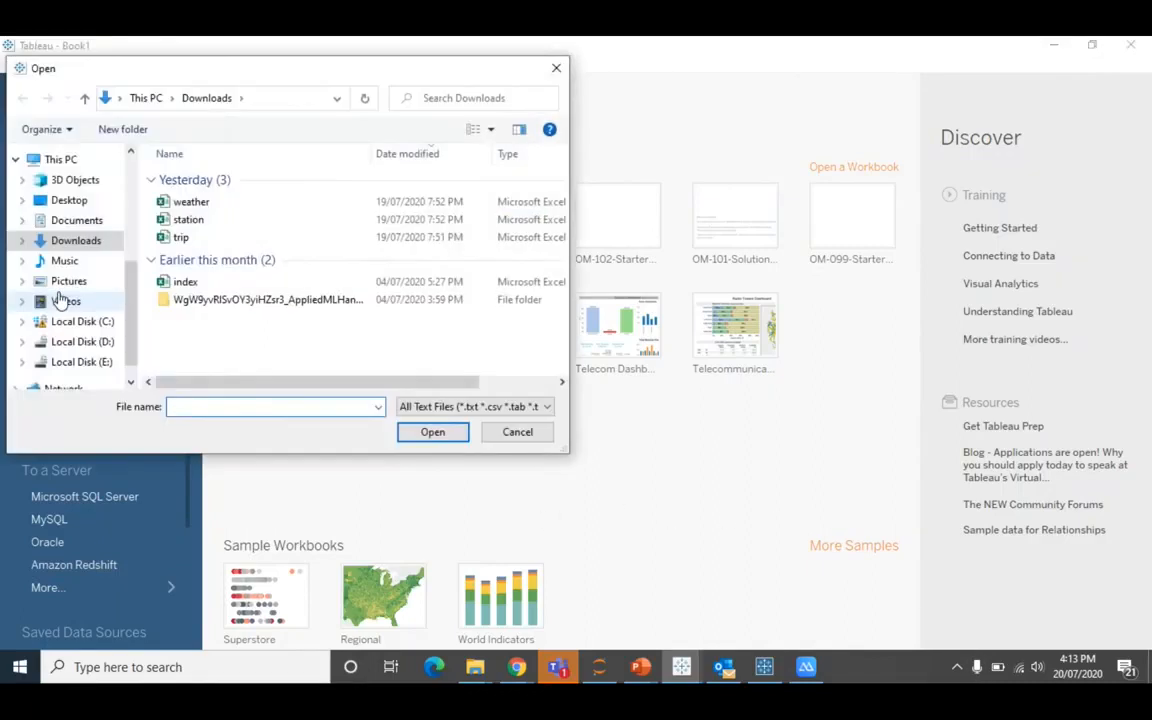
pyautogui.doubleClick(192, 243)
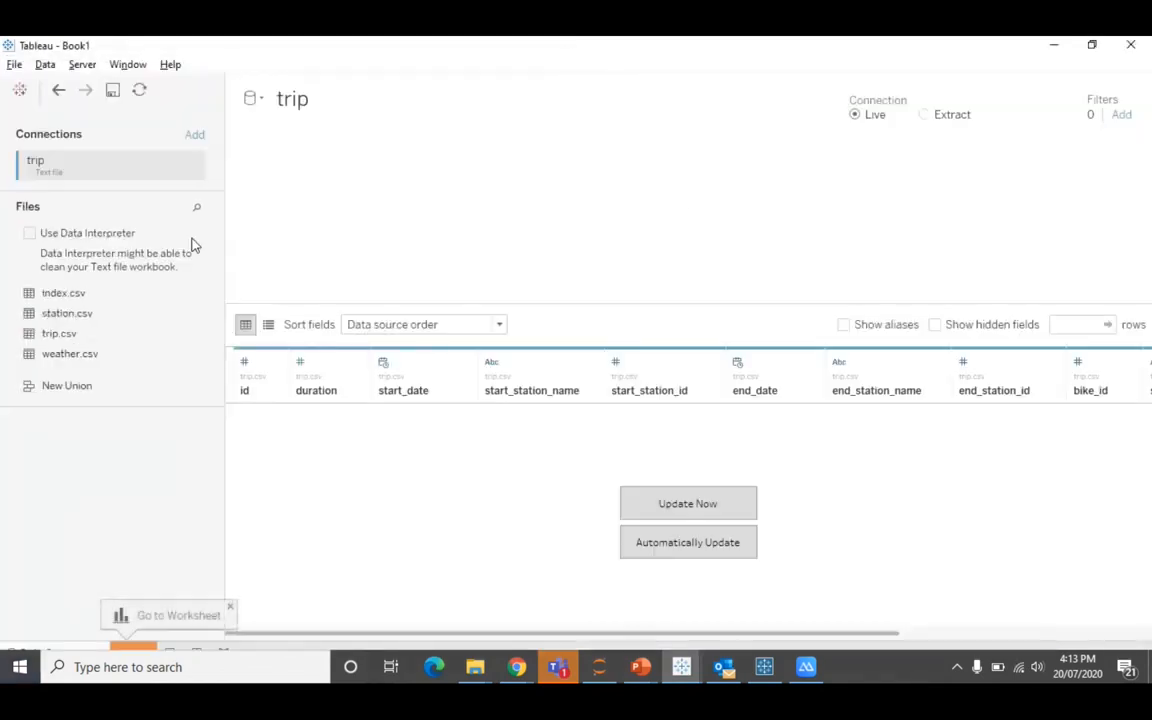
# Switch to Microsoft Teams and close its window.
pyautogui.click(557, 667)
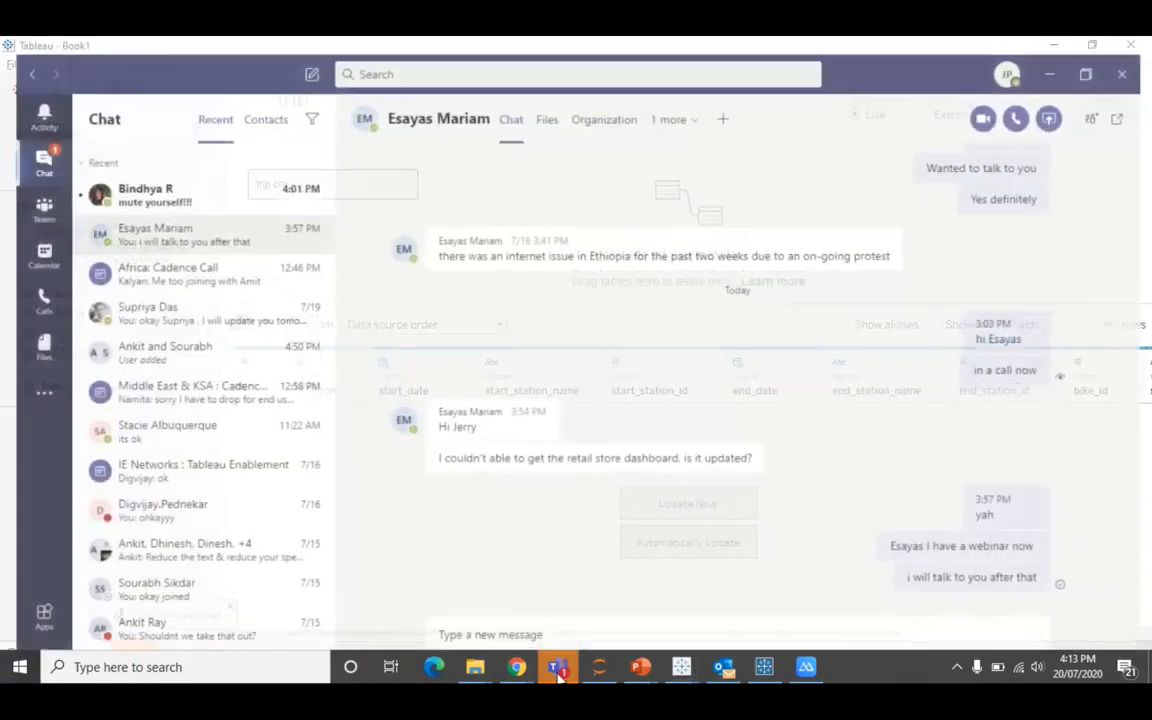
pyautogui.click(1134, 55)
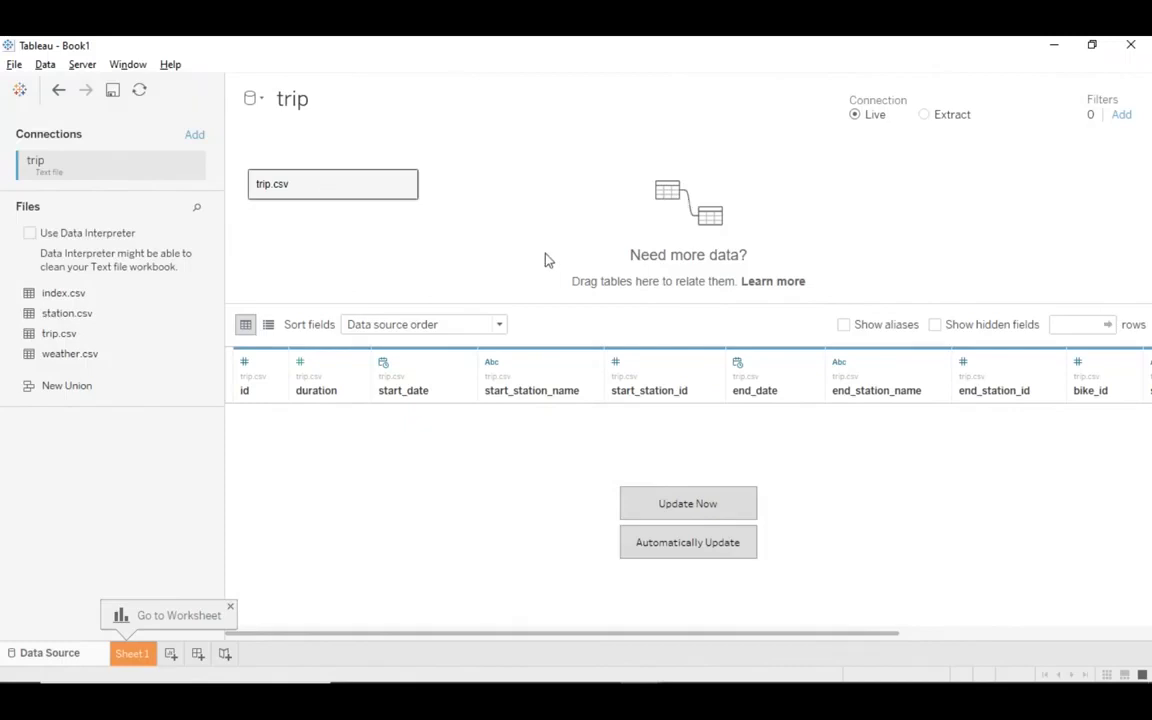
# View the physical tables inside trip.csv and return to the relationship canvas.
pyautogui.doubleClick(308, 189)
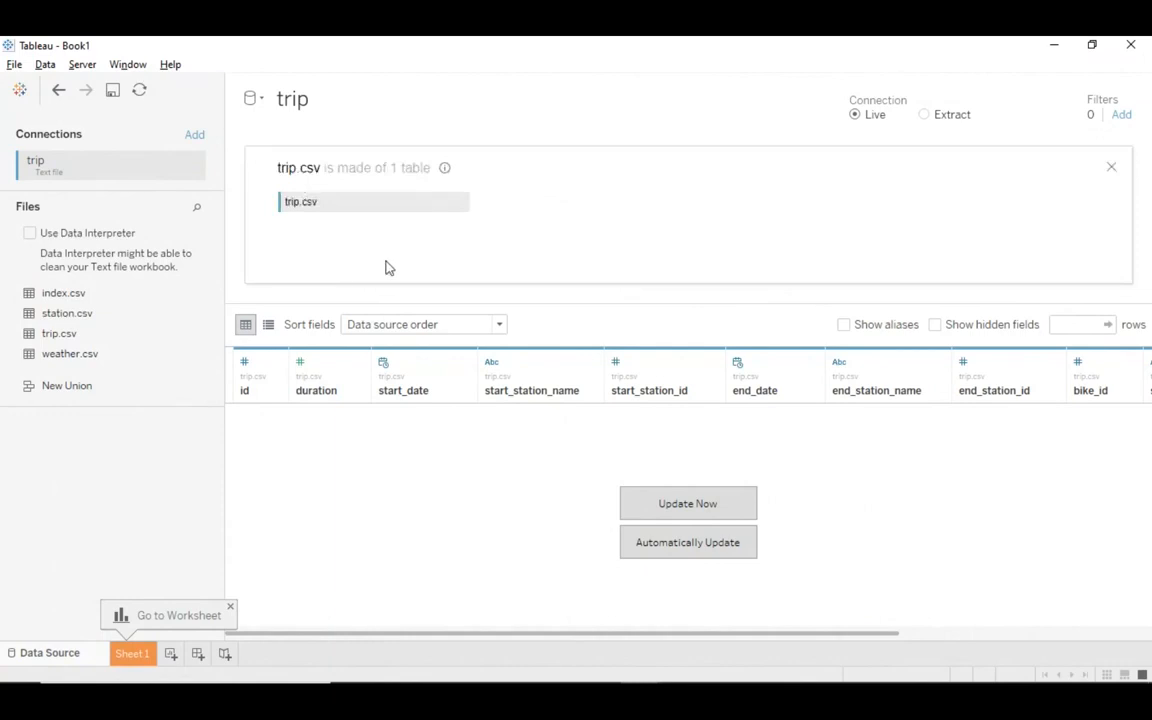
pyautogui.click(483, 110)
pyautogui.click(181, 484)
pyautogui.click(1111, 167)
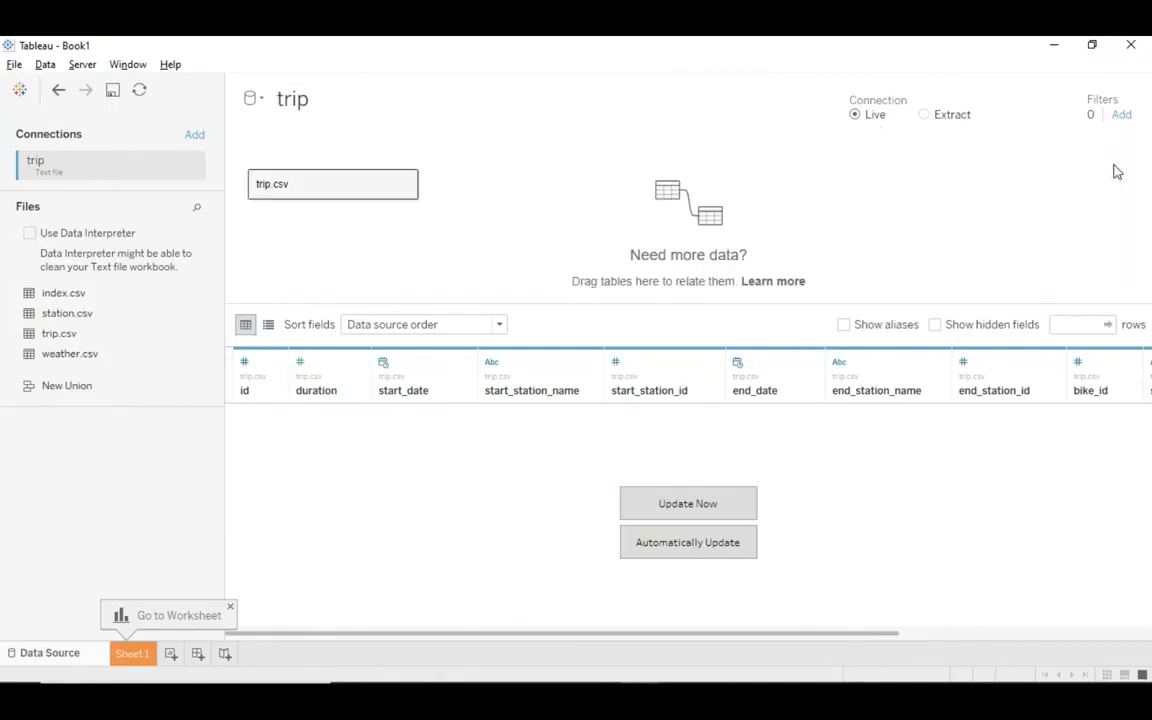
# Load the data preview of trip.csv and look through its columns from id to zip_code.
pyautogui.click(729, 515)
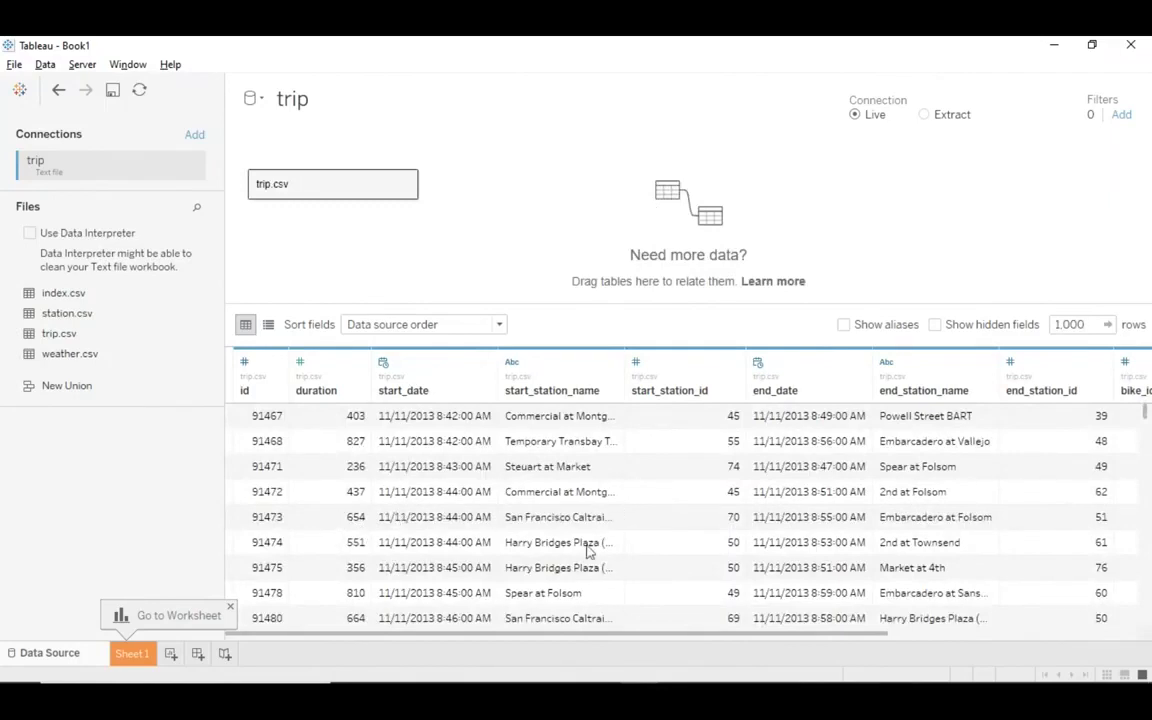
pyautogui.hscroll(3, 570, 566)
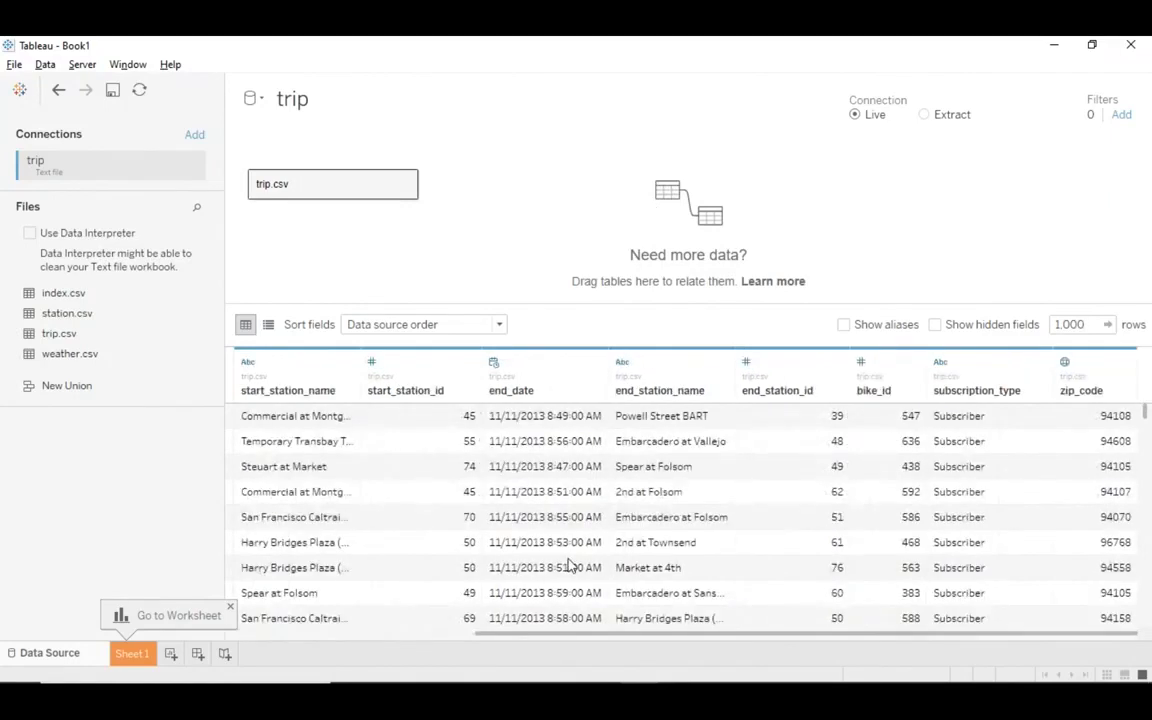
pyautogui.hscroll(-3, 570, 566)
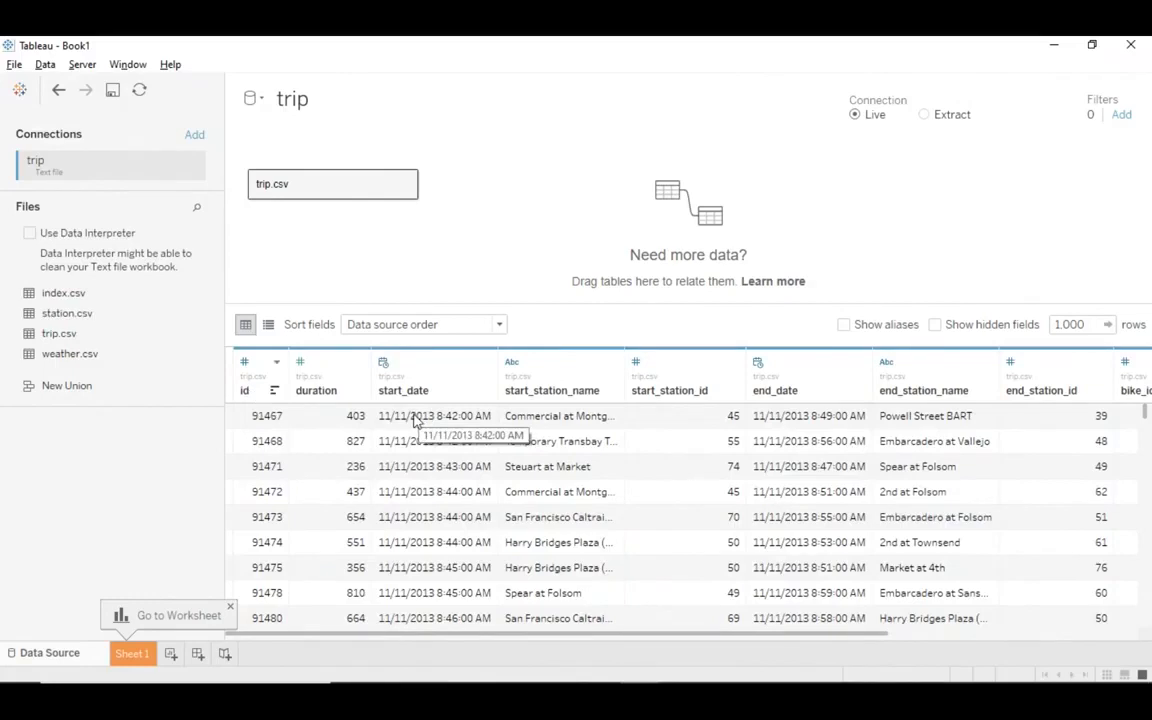
pyautogui.hscroll(3, 560, 469)
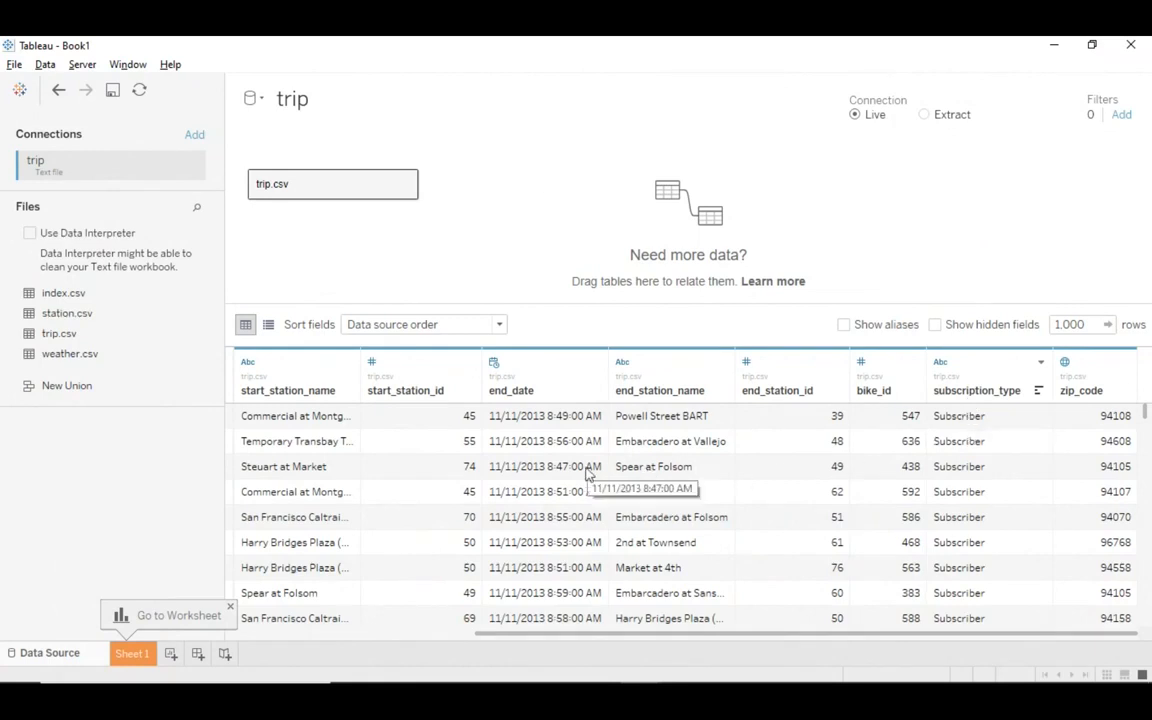
pyautogui.hscroll(-5, 588, 474)
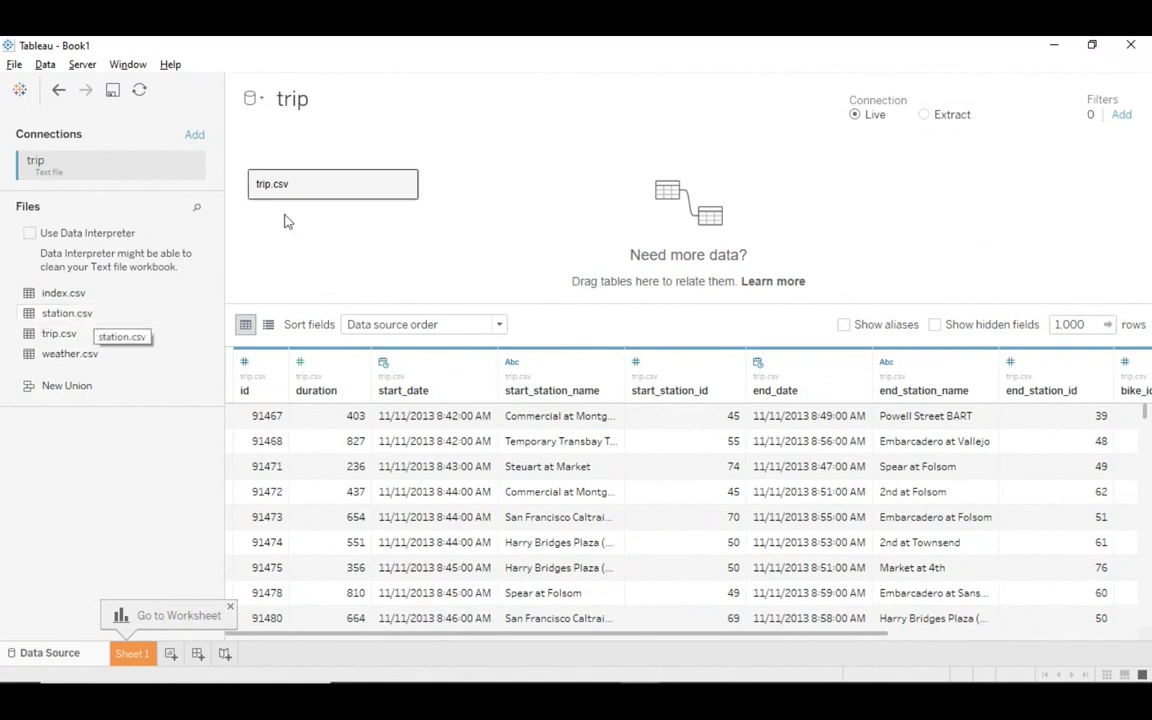
# Inner join station.csv to trip.csv inside the trip.csv table, matching start_station_id with id (station.csv).
pyautogui.doubleClick(326, 189)
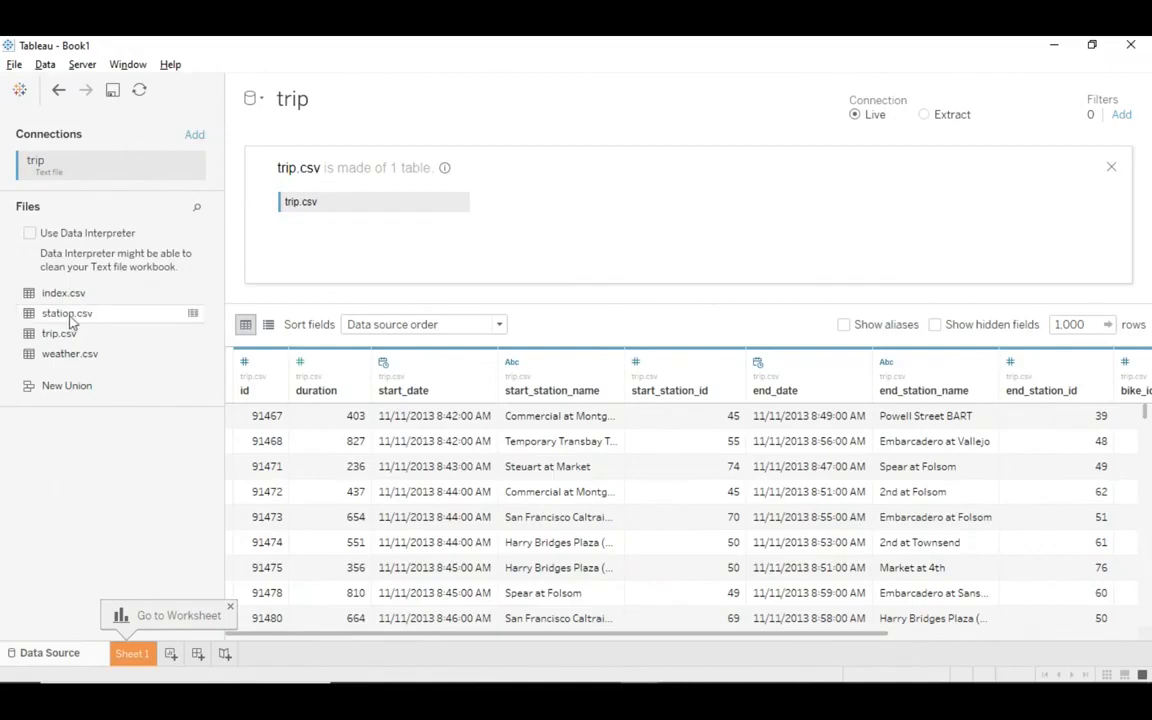
pyautogui.moveTo(190, 313); pyautogui.dragTo(536, 208)
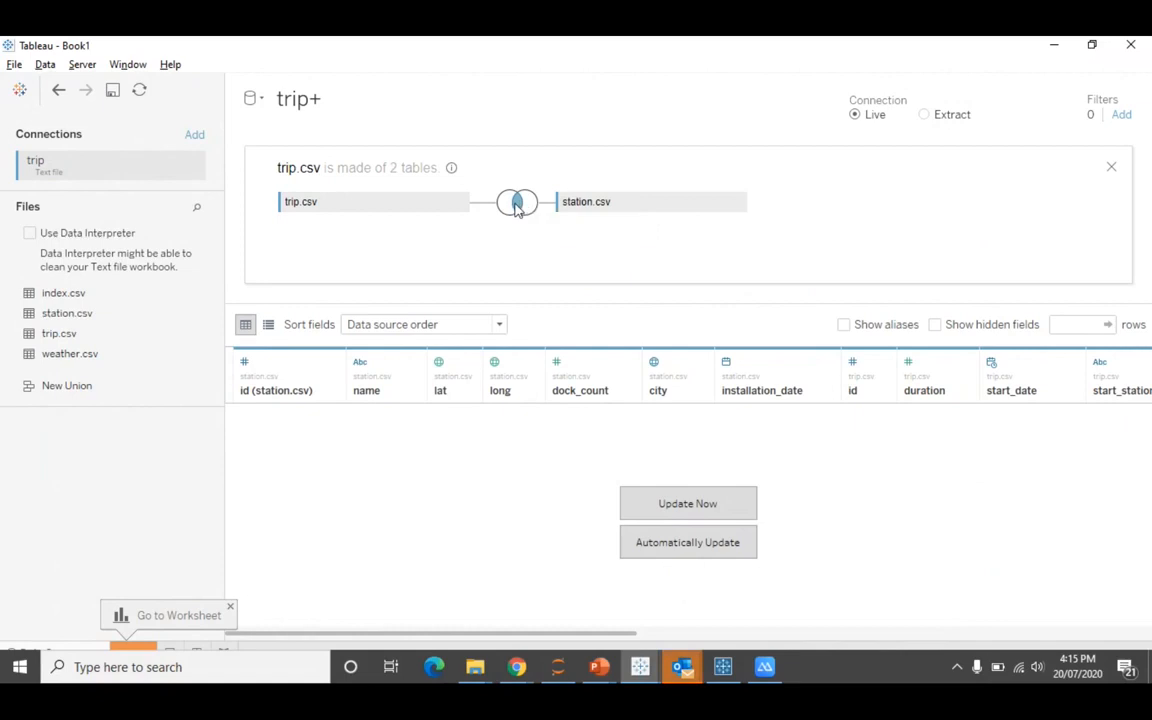
pyautogui.click(517, 205)
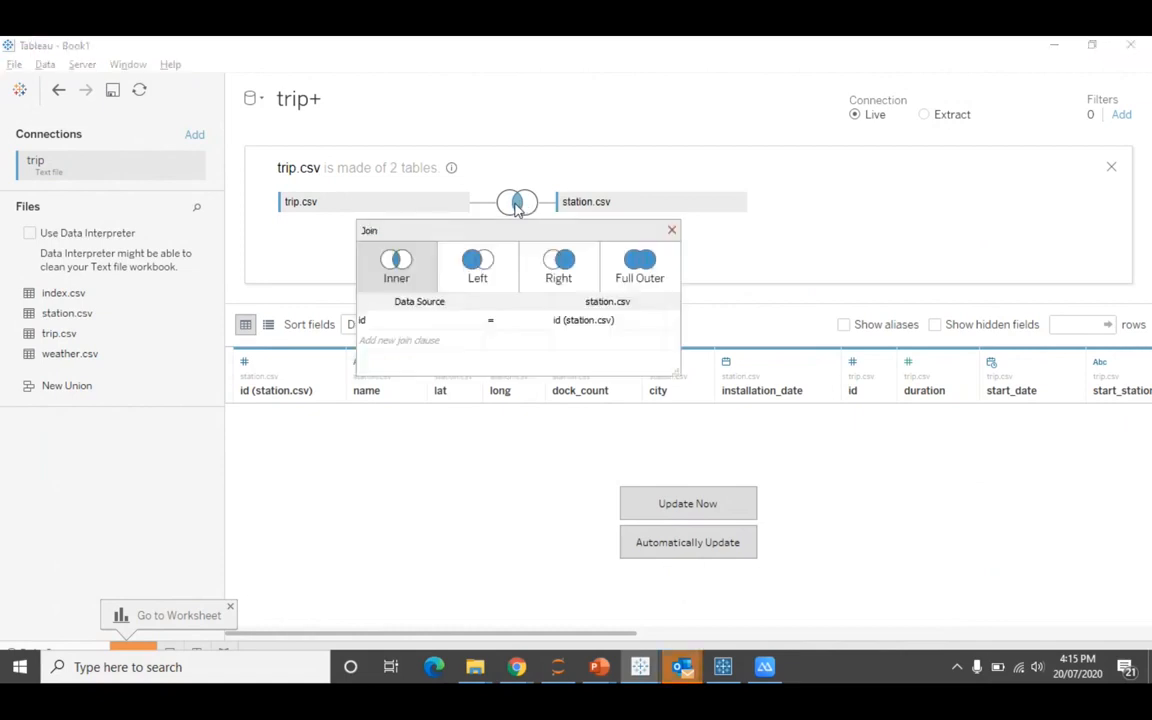
pyautogui.click(474, 322)
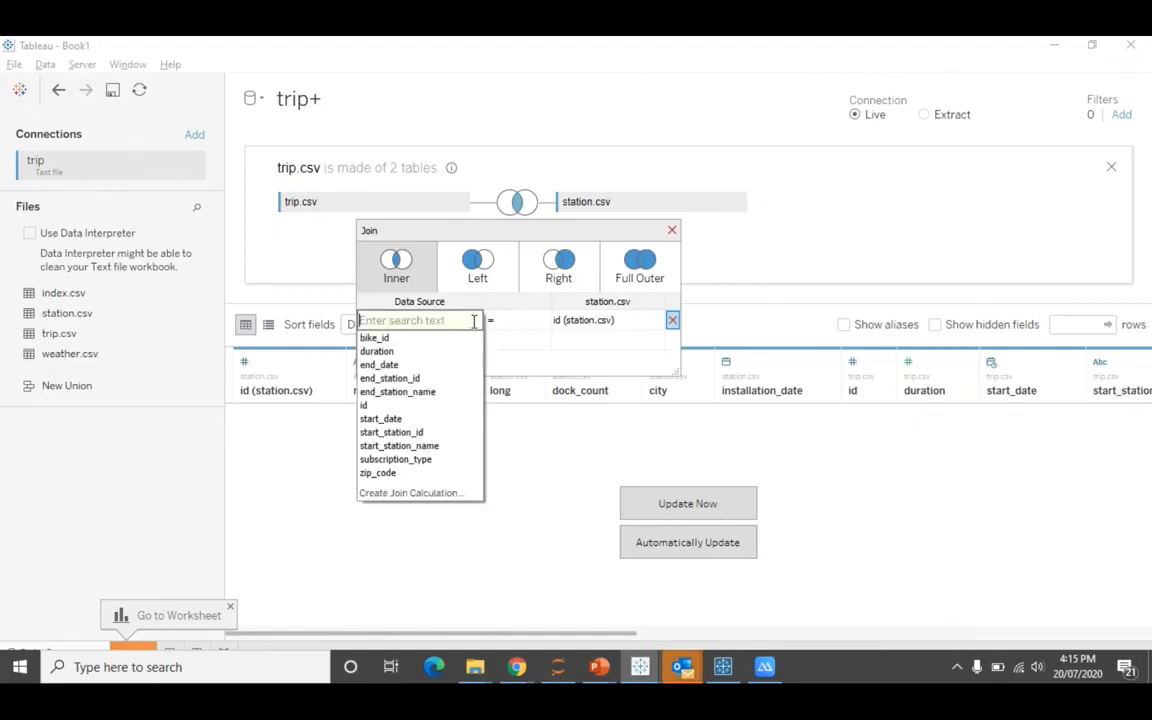
pyautogui.click(432, 446)
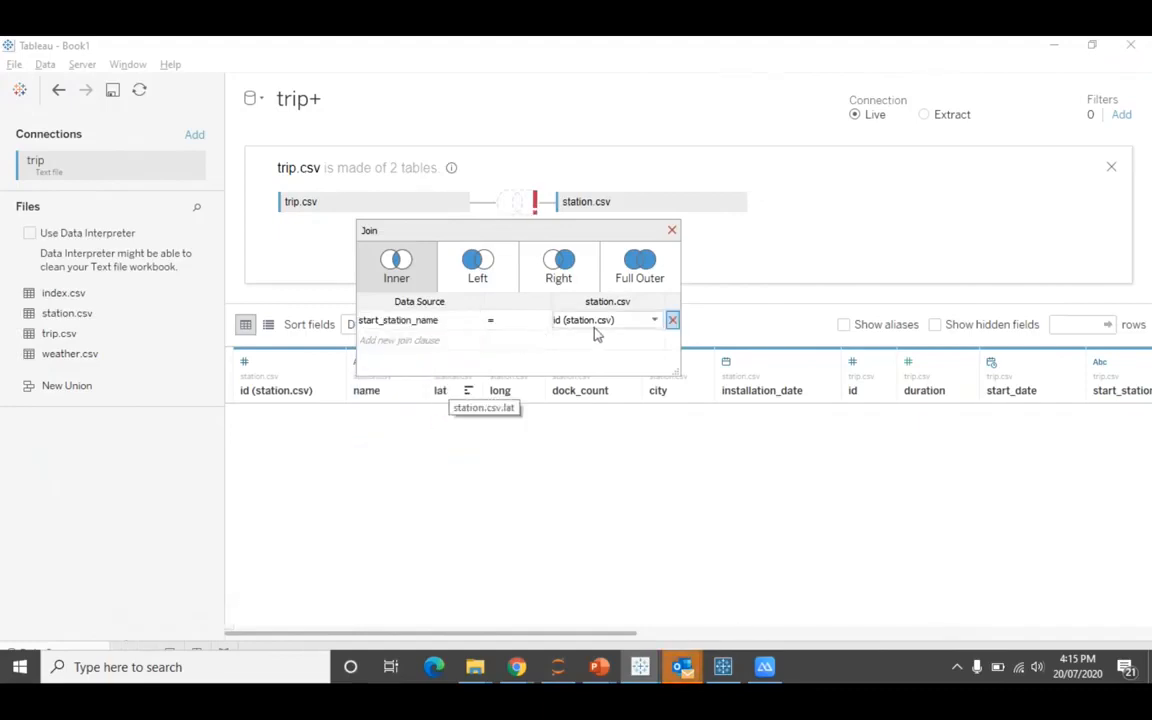
pyautogui.click(477, 323)
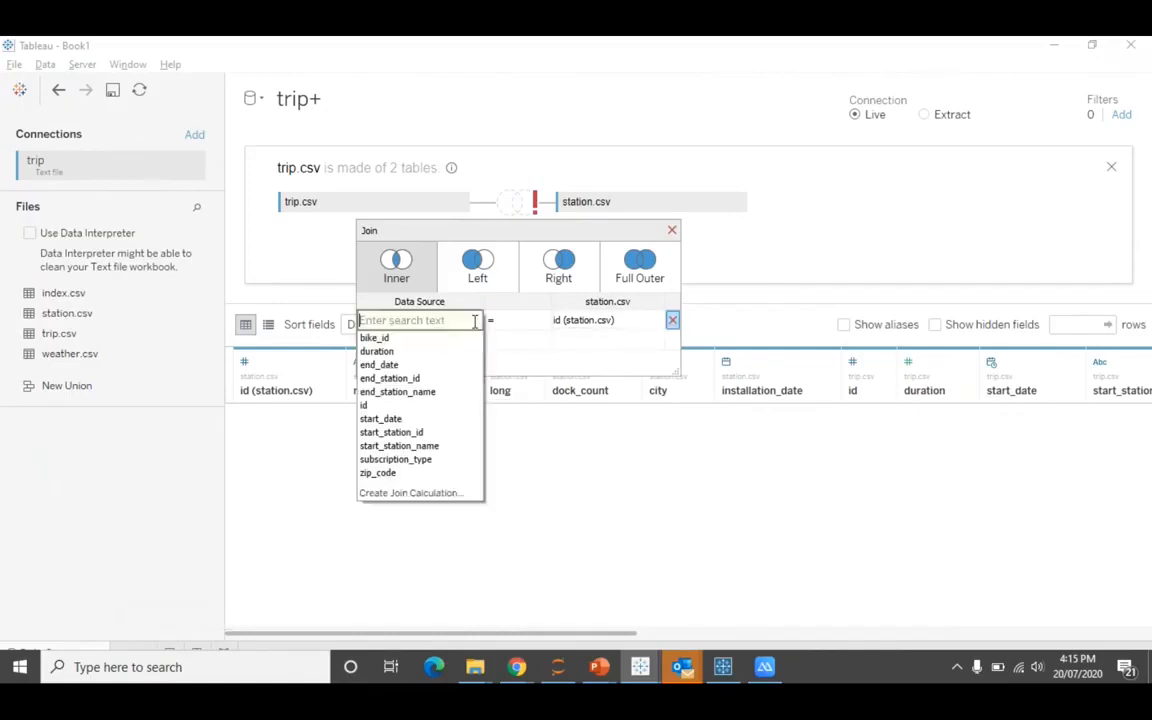
pyautogui.click(432, 437)
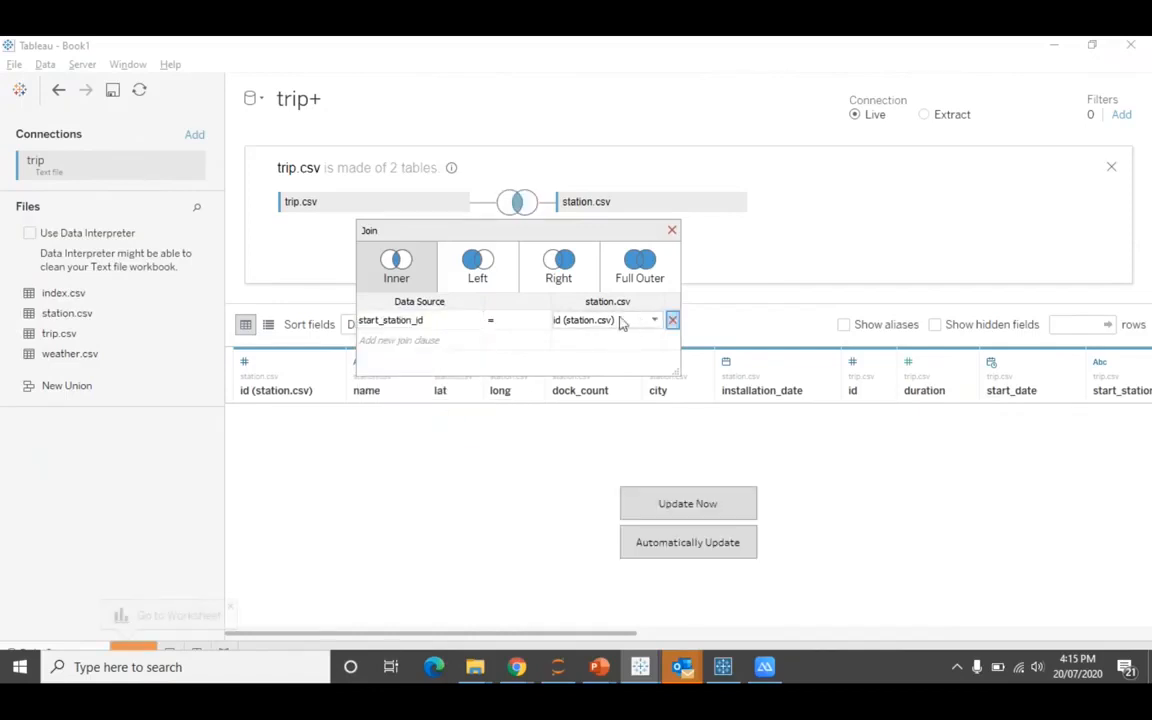
pyautogui.click(655, 321)
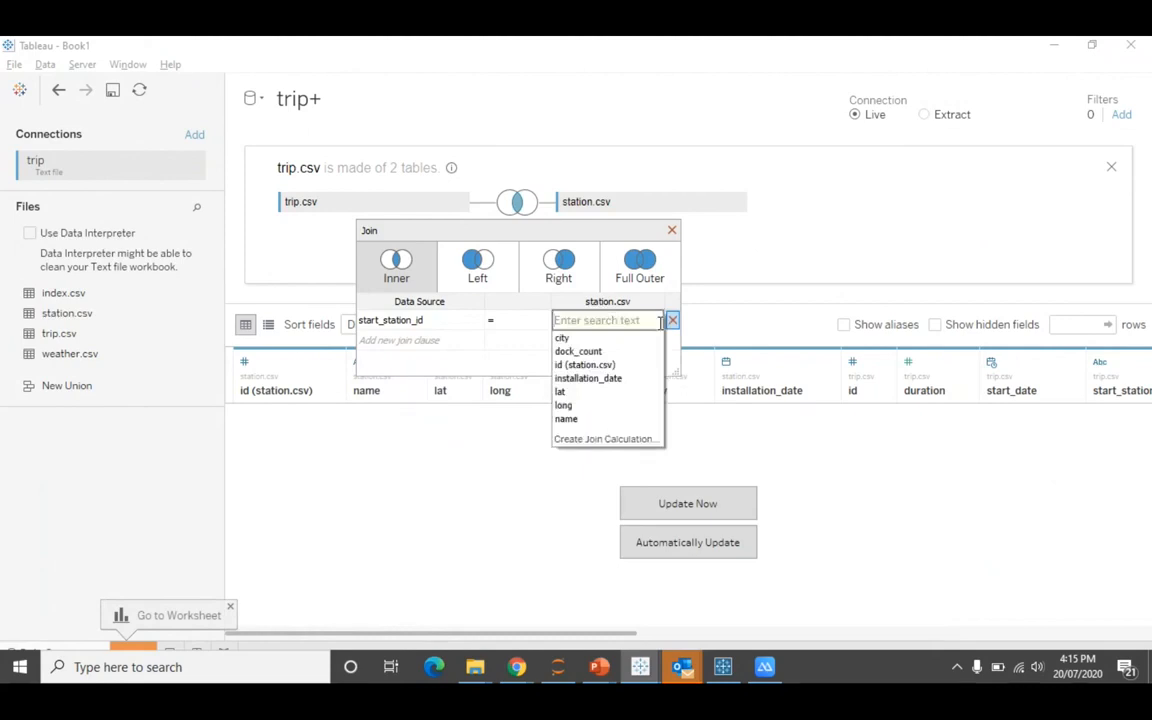
pyautogui.click(823, 237)
pyautogui.click(672, 230)
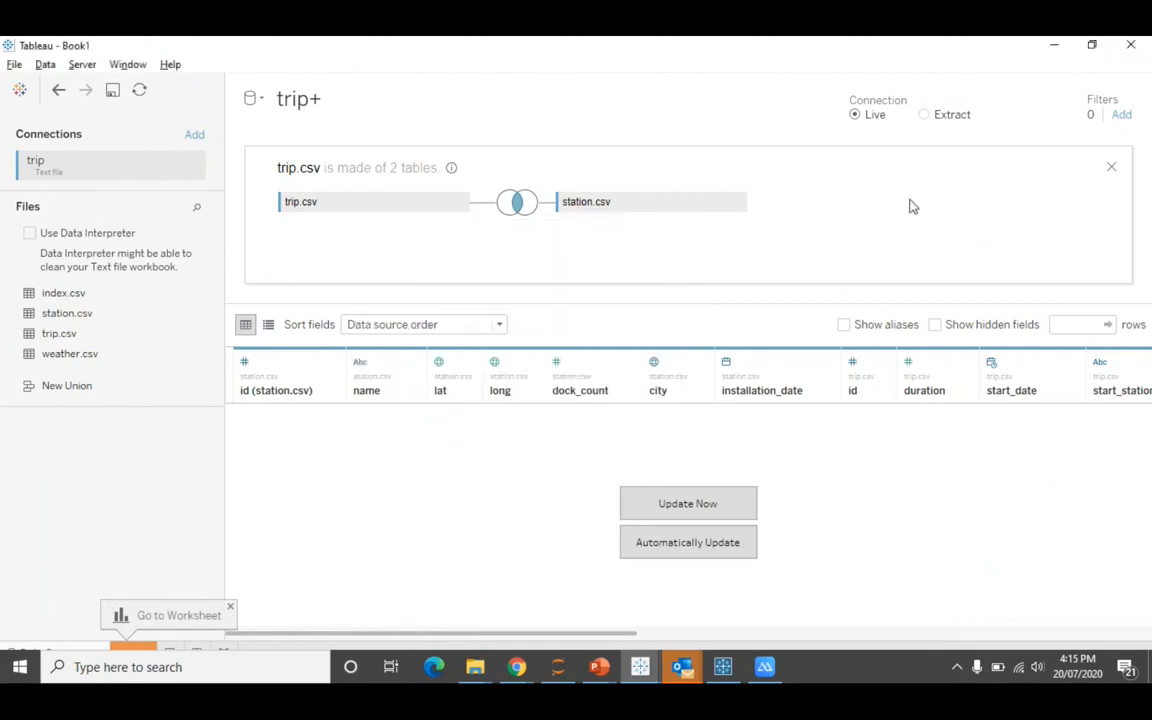
pyautogui.click(1113, 169)
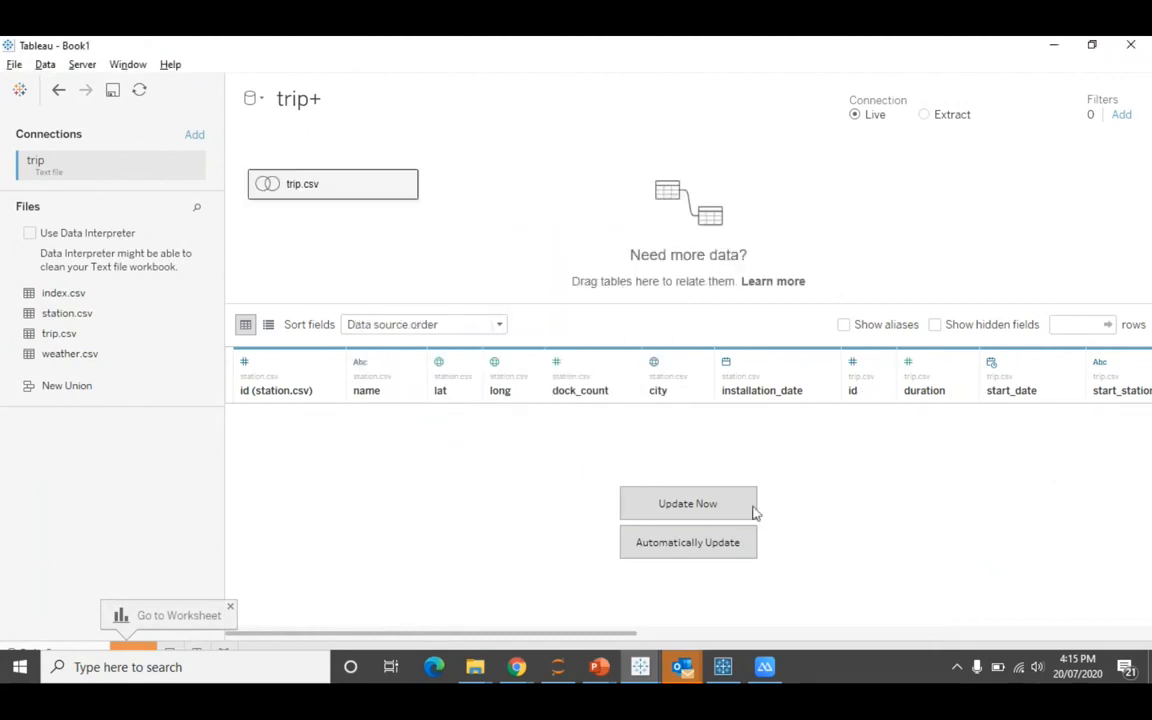
# Load the preview of the joined trip and station data and look through its columns.
pyautogui.click(696, 516)
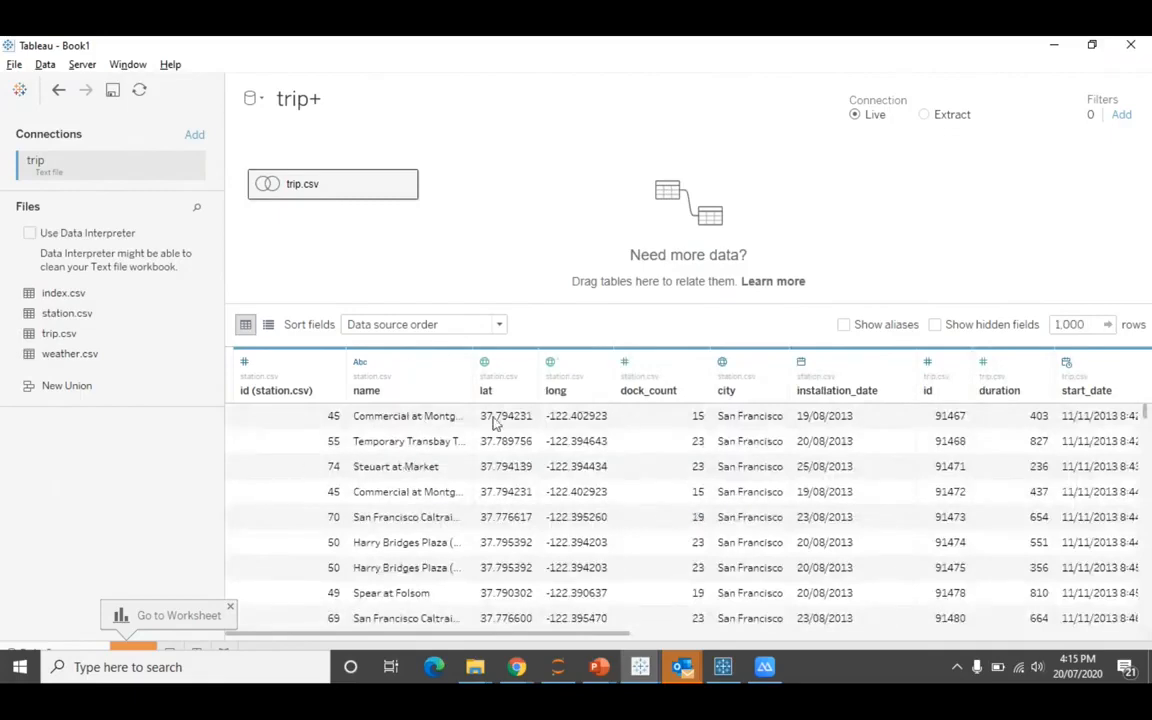
pyautogui.hscroll(6, 675, 474)
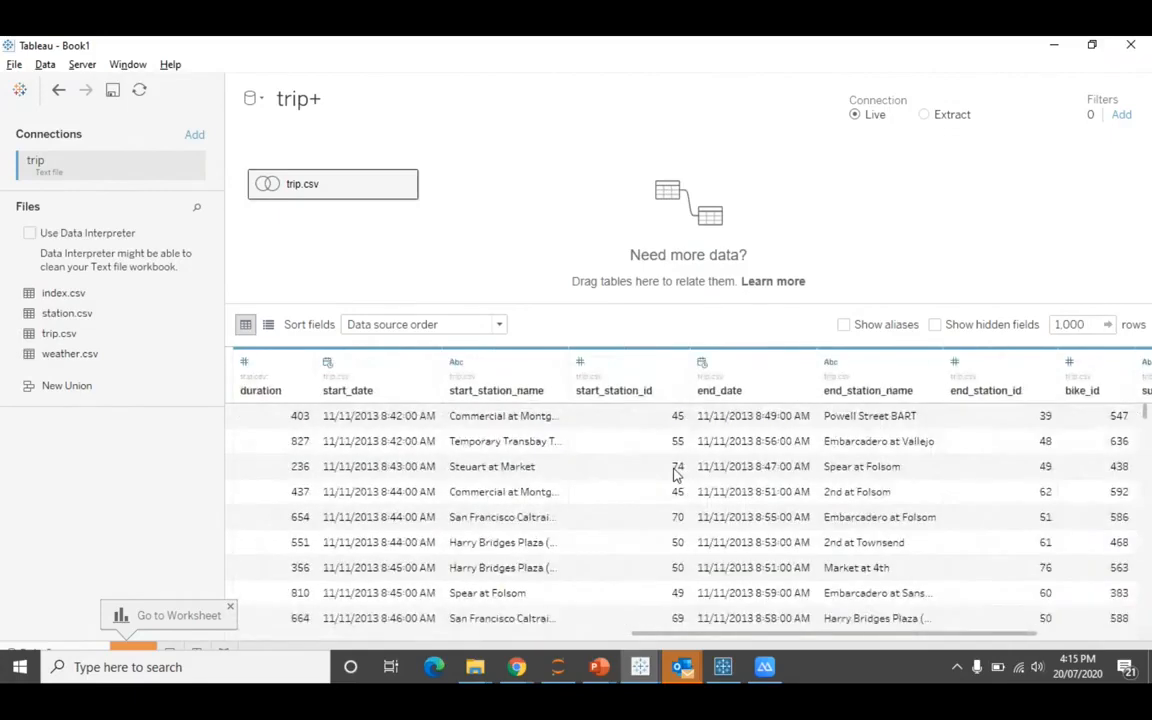
pyautogui.hscroll(3, 675, 474)
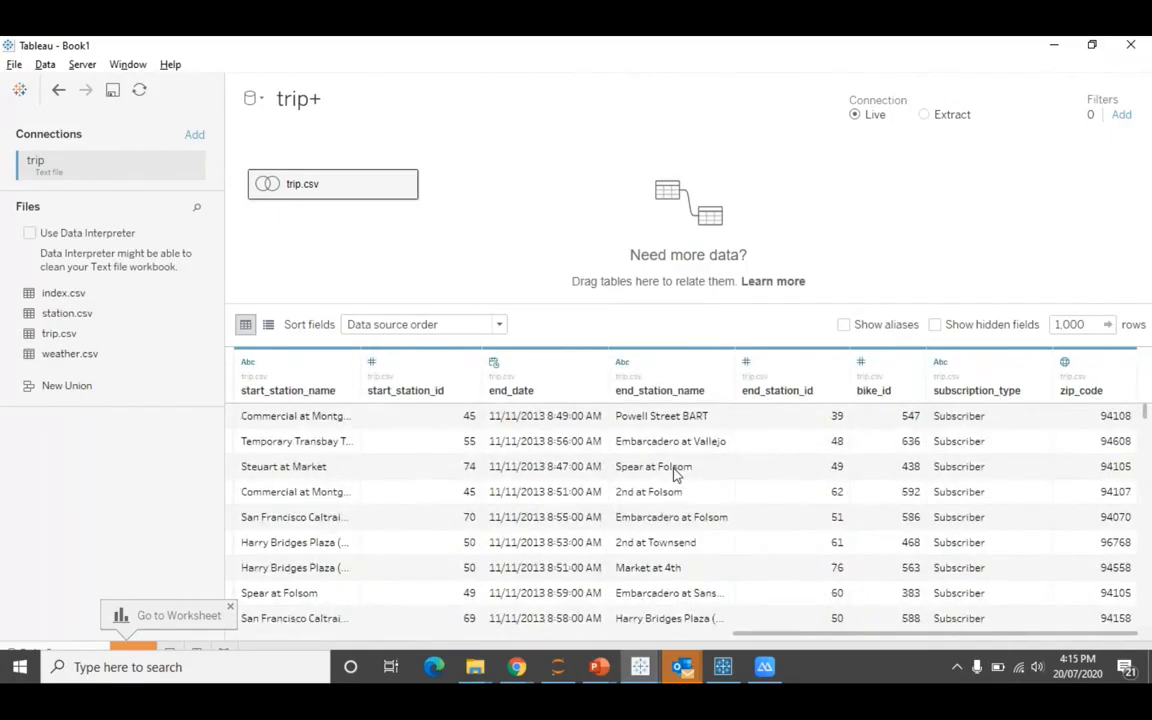
pyautogui.hscroll(-9, 675, 474)
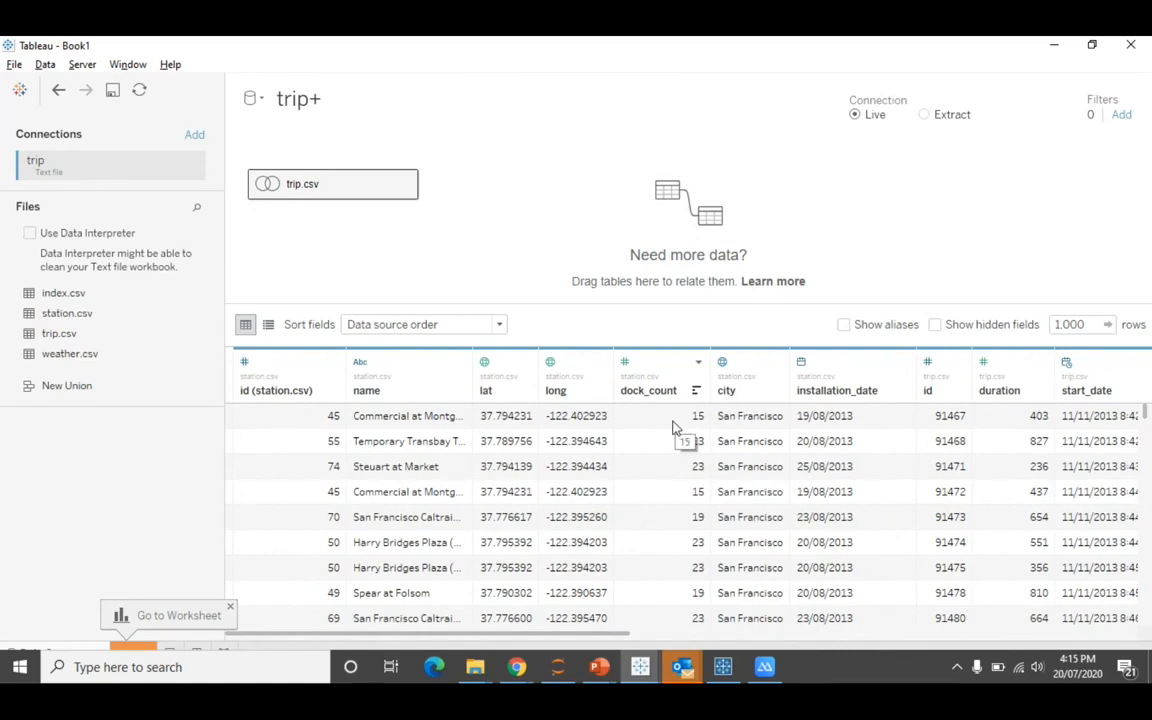
# Close the Outlook reminders window.
pyautogui.moveTo(682, 665)
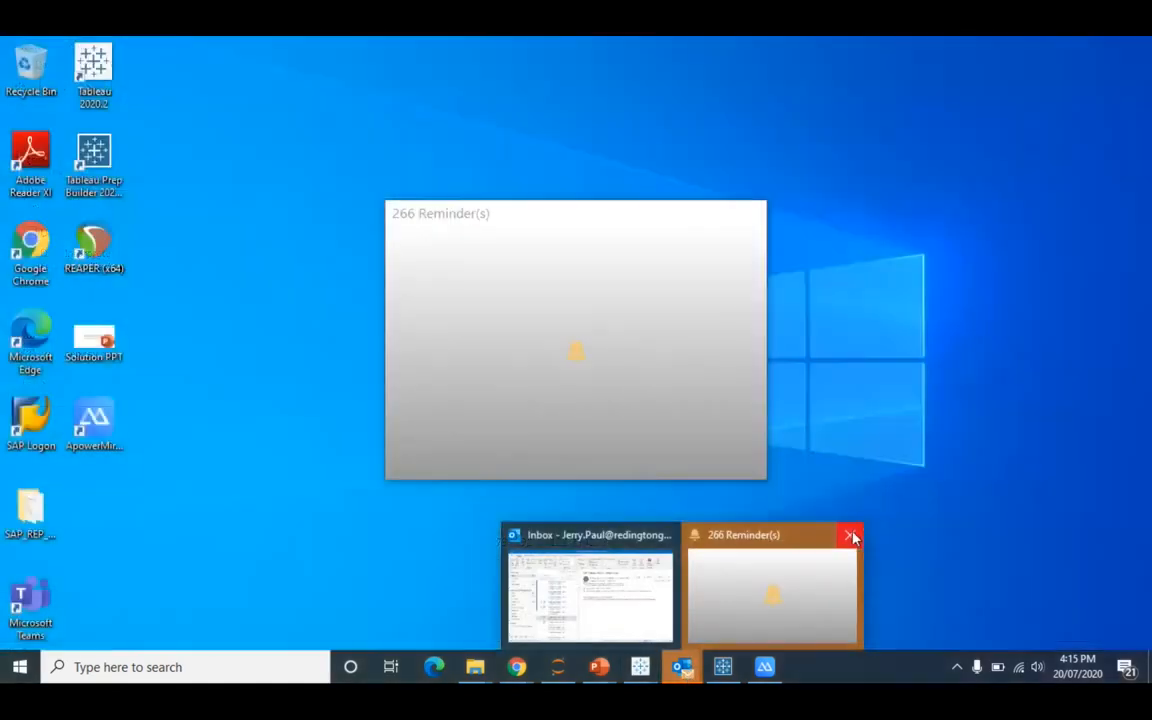
pyautogui.click(856, 535)
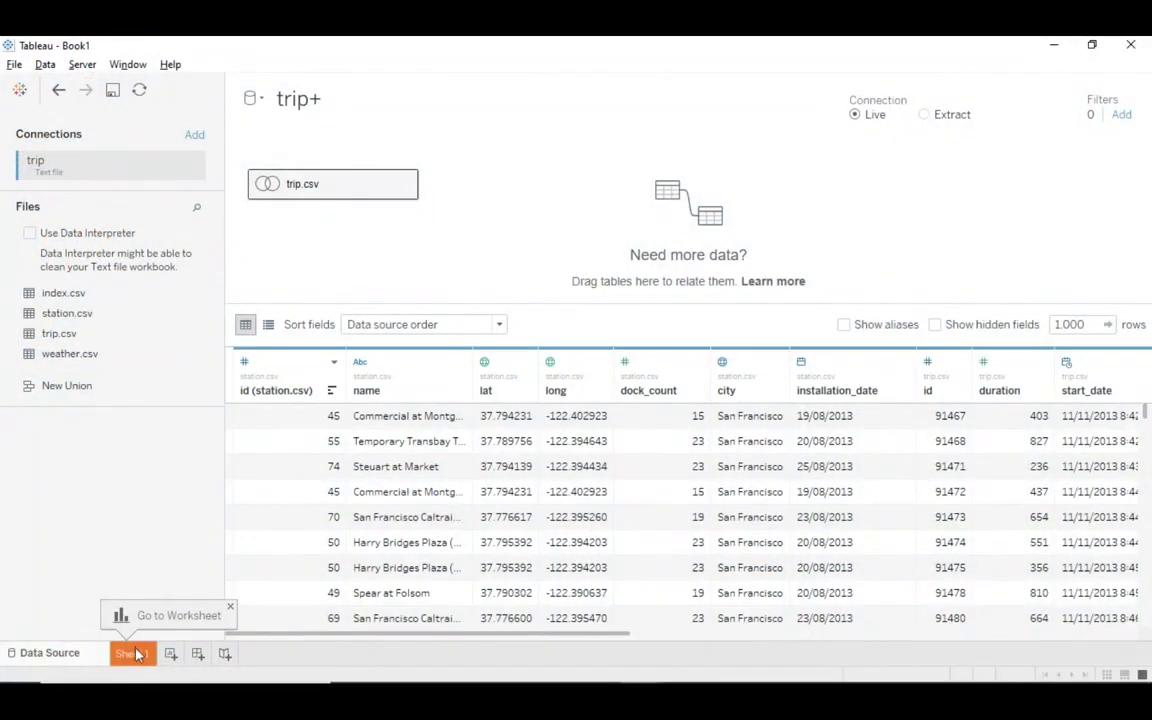
# On Sheet 1, plot the sum of dock_count on Rows and show mark labels.
pyautogui.click(134, 653)
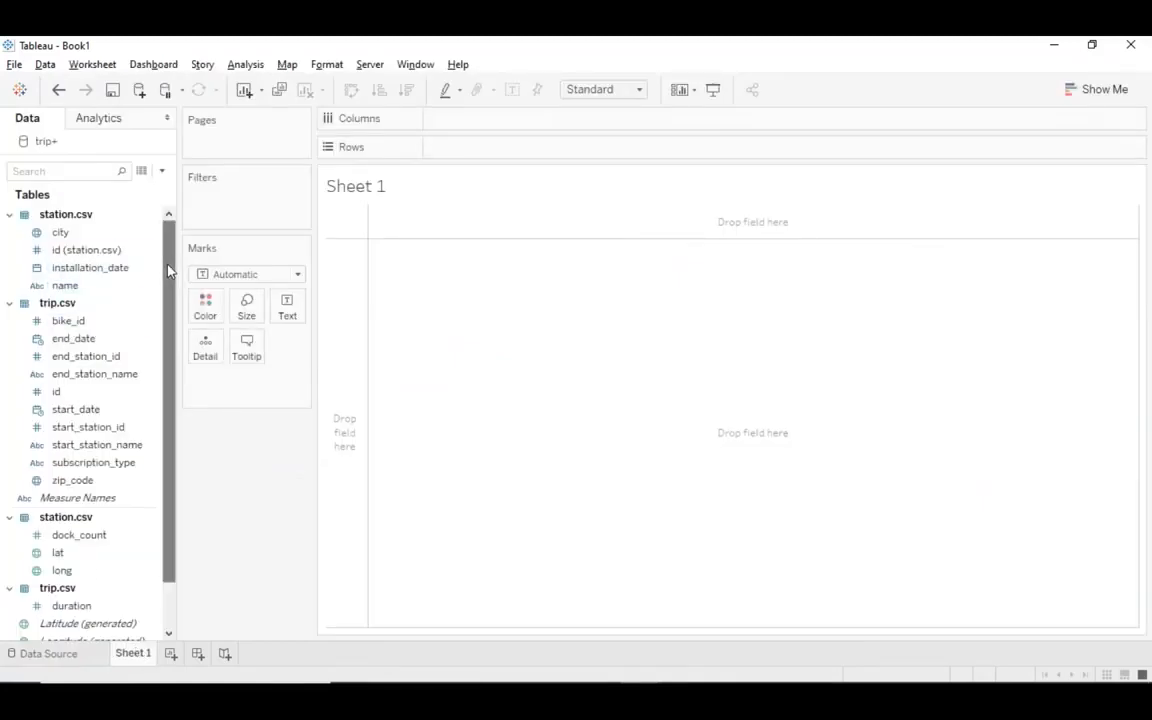
pyautogui.moveTo(170, 270); pyautogui.dragTo(168, 298)
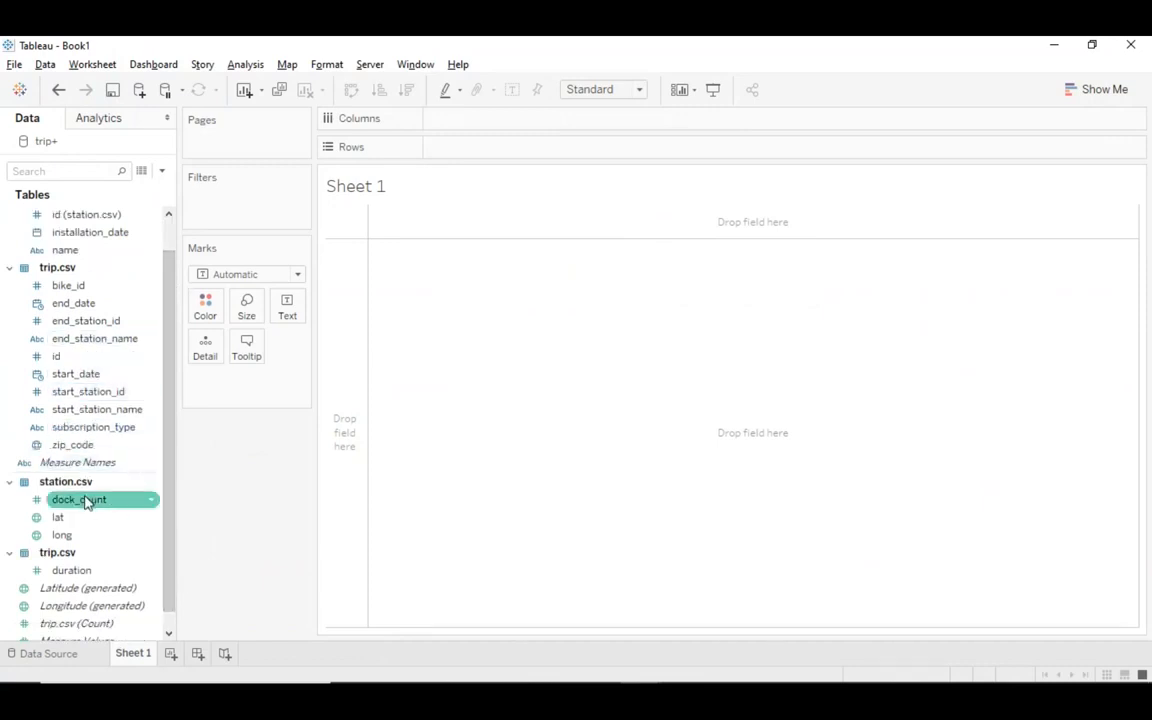
pyautogui.moveTo(86, 502)
pyautogui.mouseDown()
pyautogui.moveTo(434, 320)
pyautogui.moveTo(481, 154)
pyautogui.mouseUp()
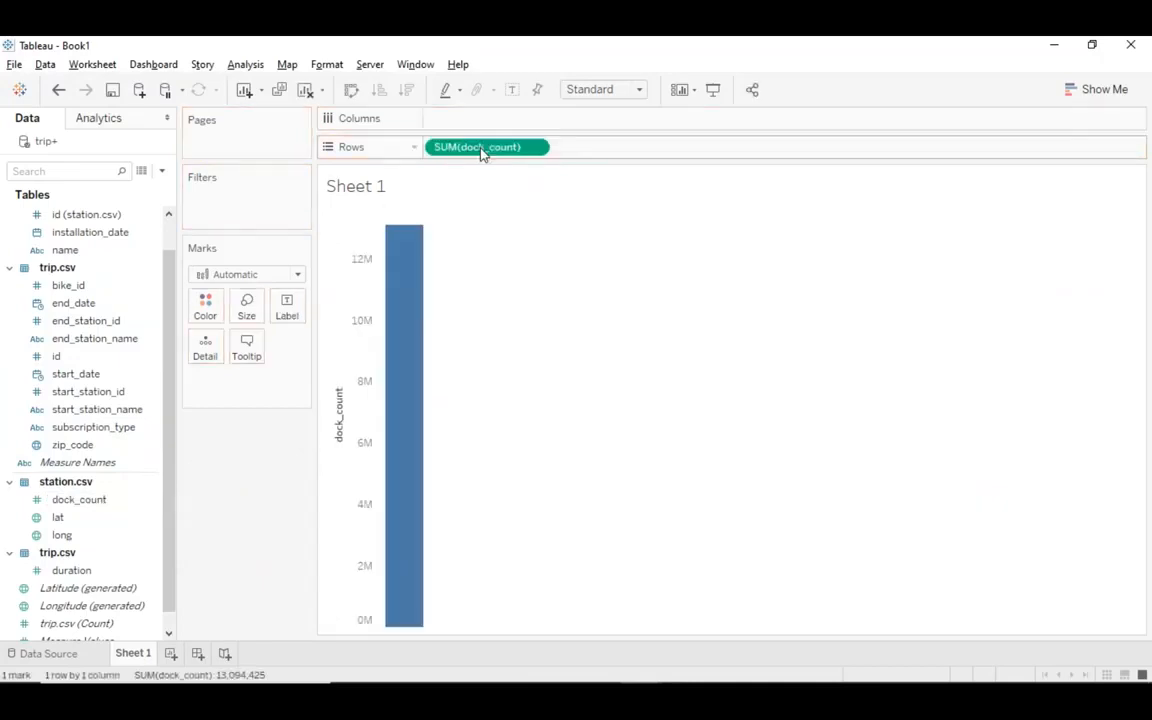
pyautogui.click(513, 90)
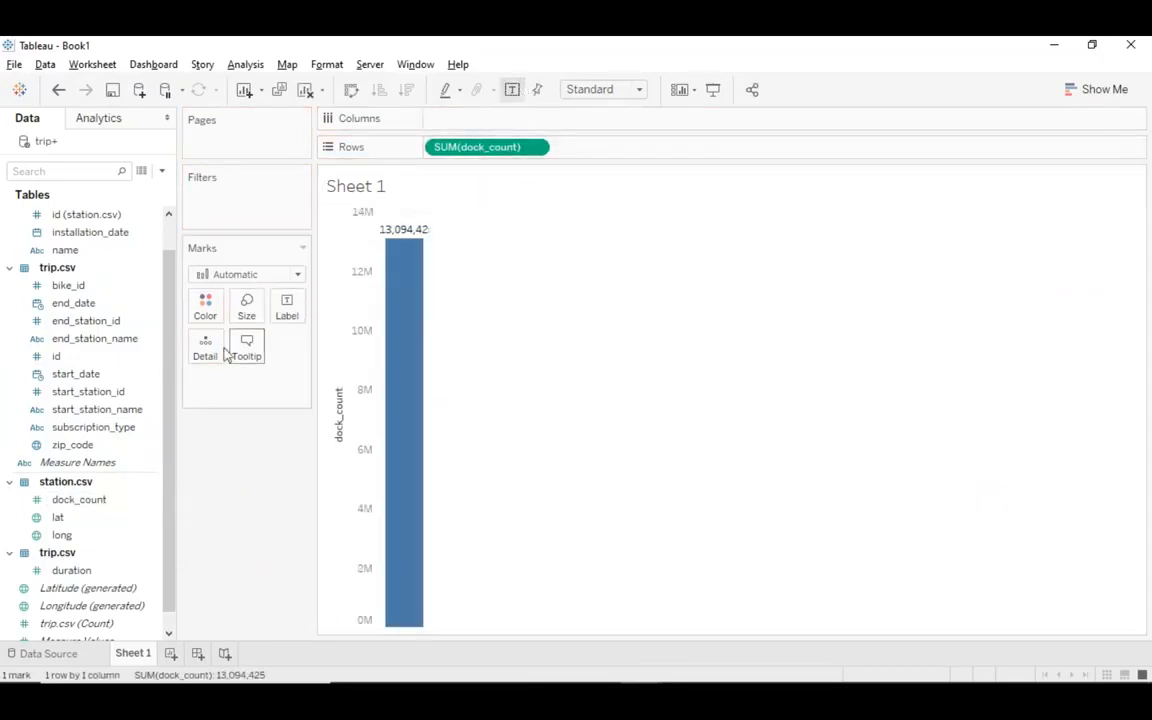
# Break the dock_count bars down by start_station_name on Columns and sort them in descending order.
pyautogui.moveTo(170, 363); pyautogui.dragTo(170, 306)
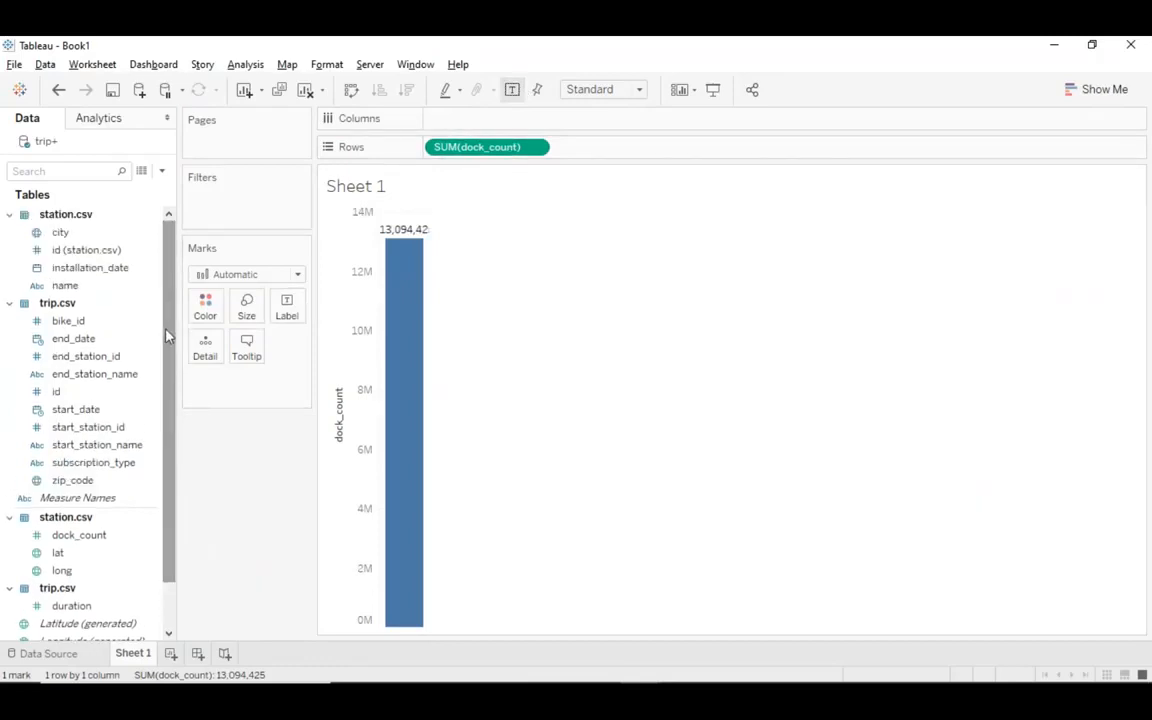
pyautogui.click(150, 357)
pyautogui.click(115, 445)
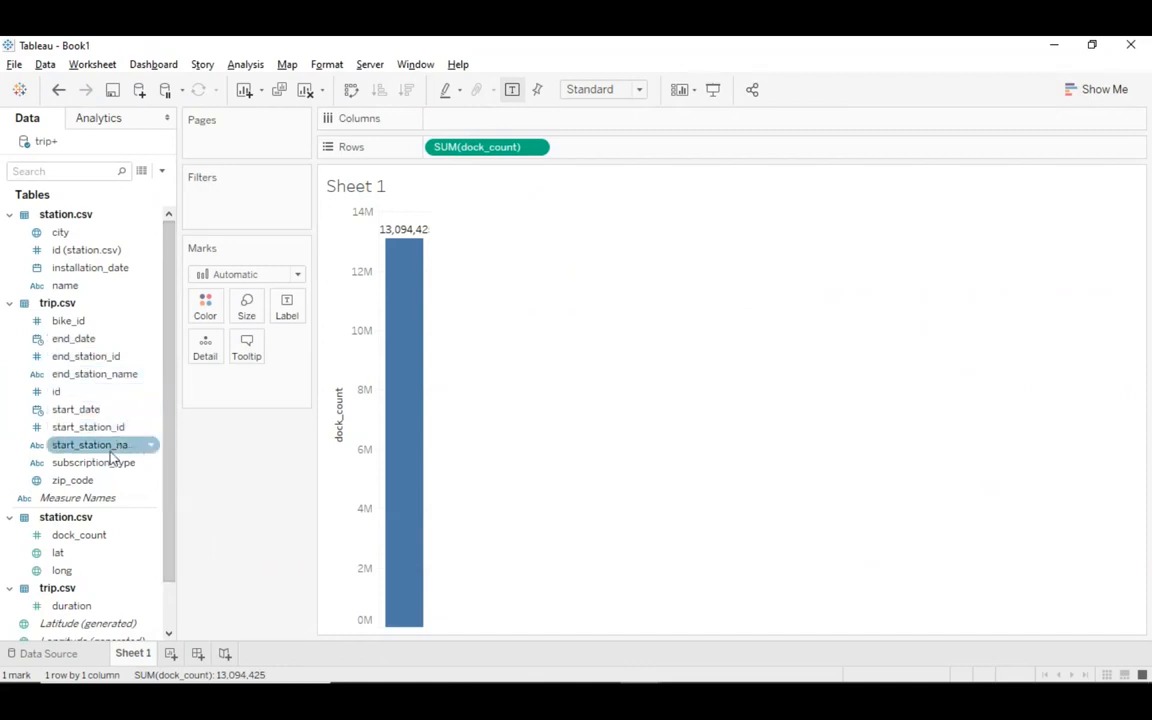
pyautogui.moveTo(90, 455); pyautogui.dragTo(476, 126)
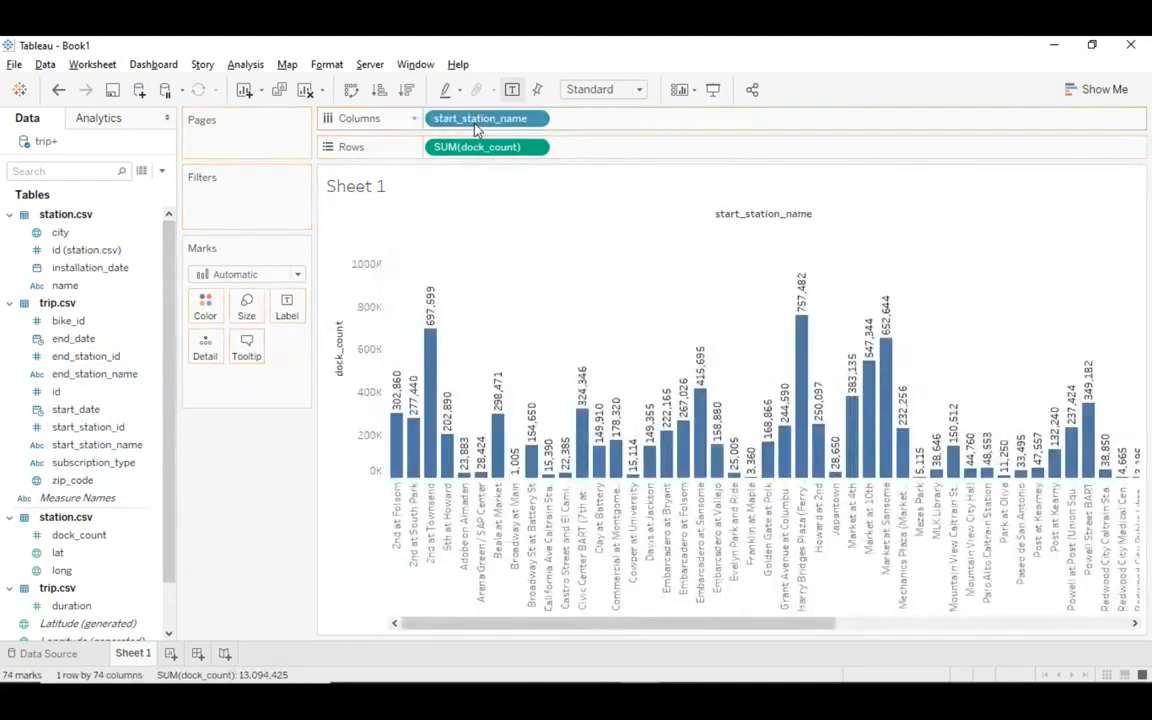
pyautogui.click(408, 91)
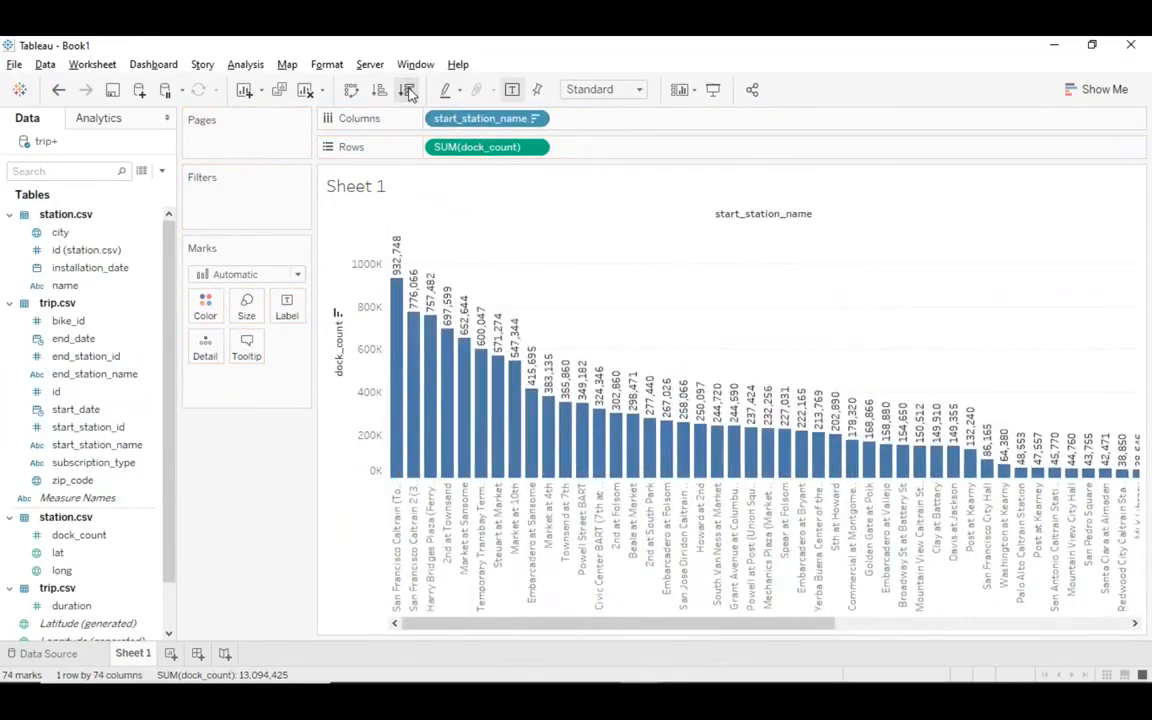
# Swap rows and columns on Sheet 1 to show the dock_count bars horizontally by start_station_name.
pyautogui.click(351, 90)
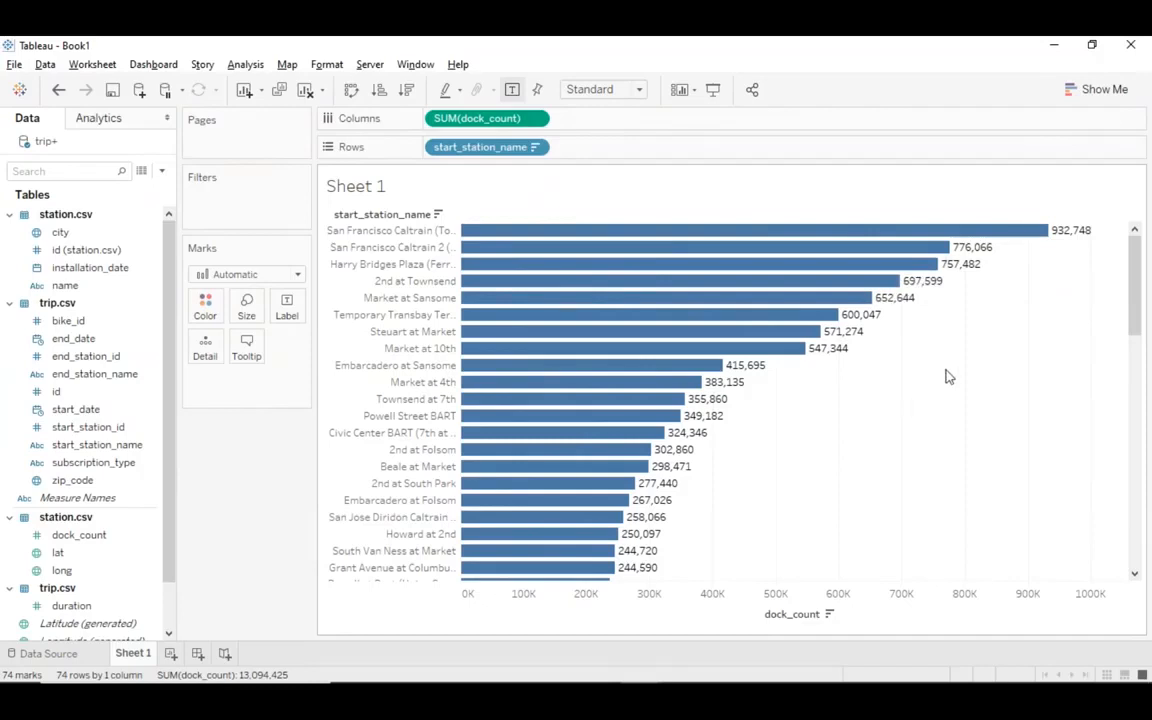
pyautogui.moveTo(1076, 245)
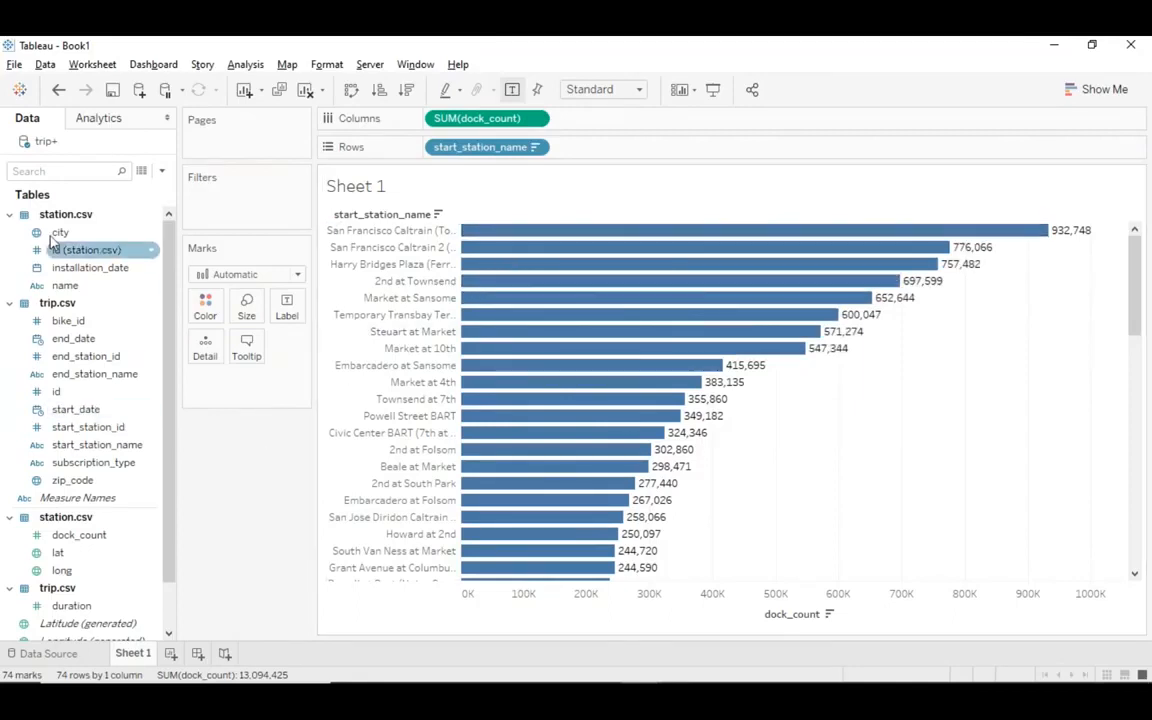
# Duplicate the trip+ data source and rename the copy "trip+ relationship".
pyautogui.rightClick(49, 145)
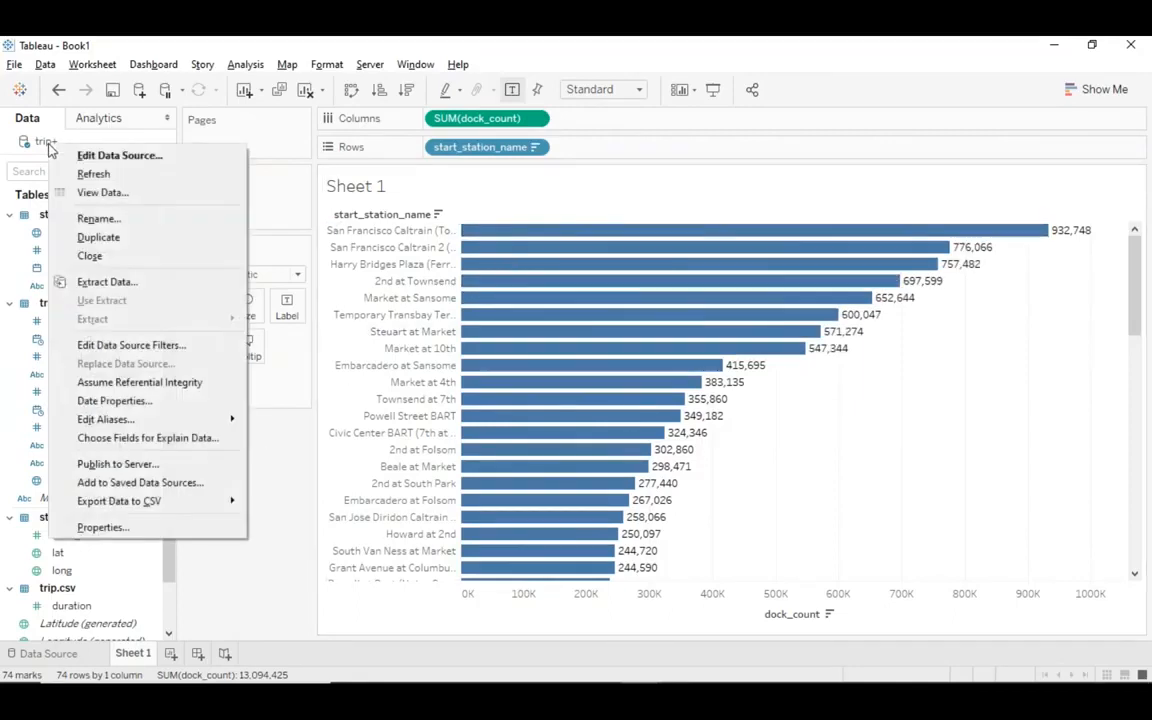
pyautogui.click(141, 246)
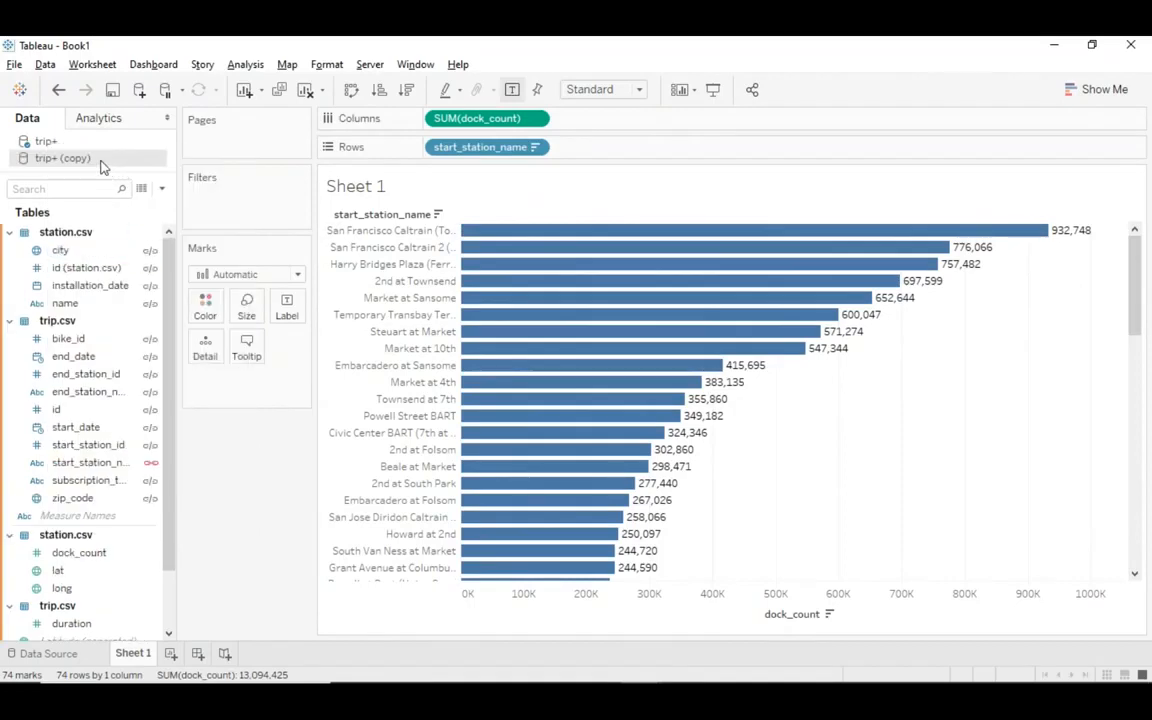
pyautogui.rightClick(102, 166)
pyautogui.click(150, 235)
pyautogui.click(520, 354)
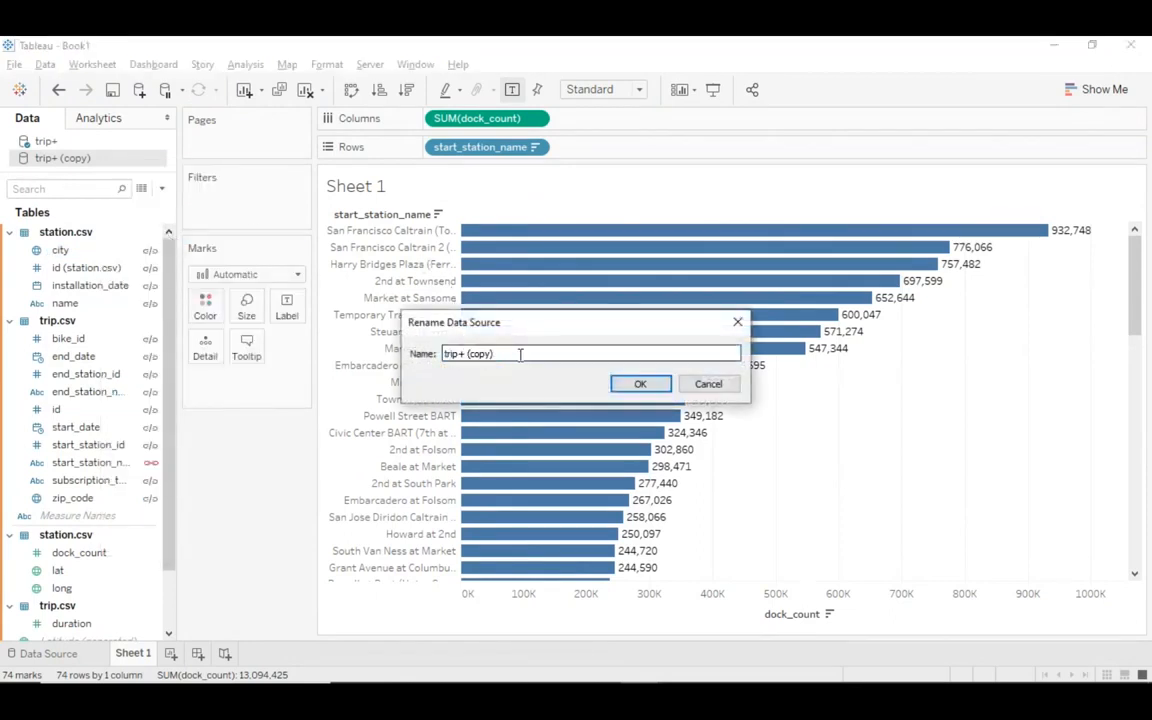
pyautogui.press('BackSpace')
pyautogui.press('BackSpace')
pyautogui.press('BackSpace')
pyautogui.press('BackSpace')
pyautogui.press('BackSpace')
pyautogui.press('BackSpace')
pyautogui.write('relationship')
pyautogui.click(642, 387)
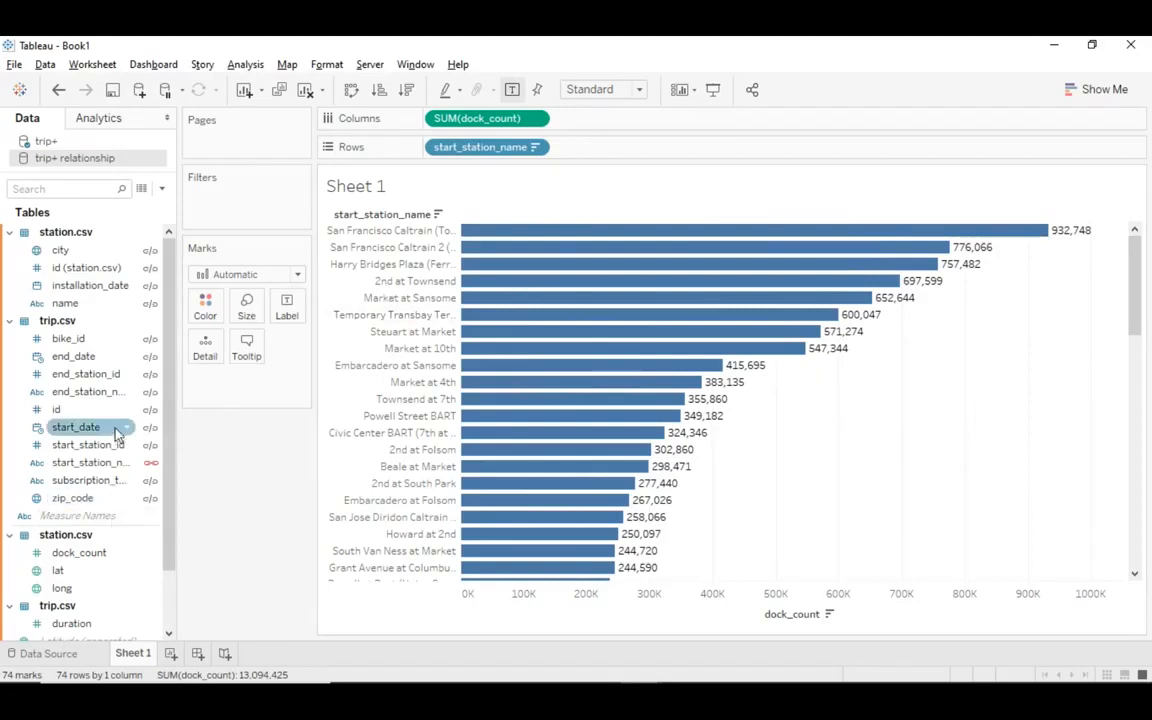
# Load the joined preview of the trip+ data source and compare its rows with the dock_count bars on Sheet 1.
pyautogui.click(66, 656)
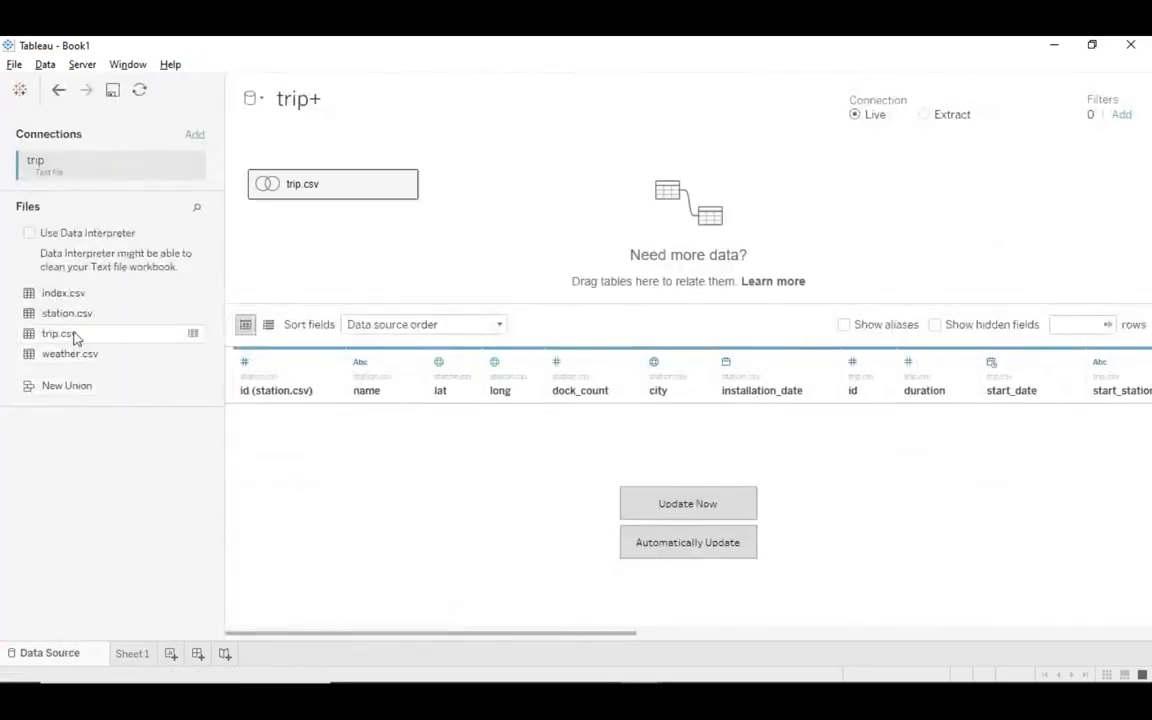
pyautogui.click(676, 504)
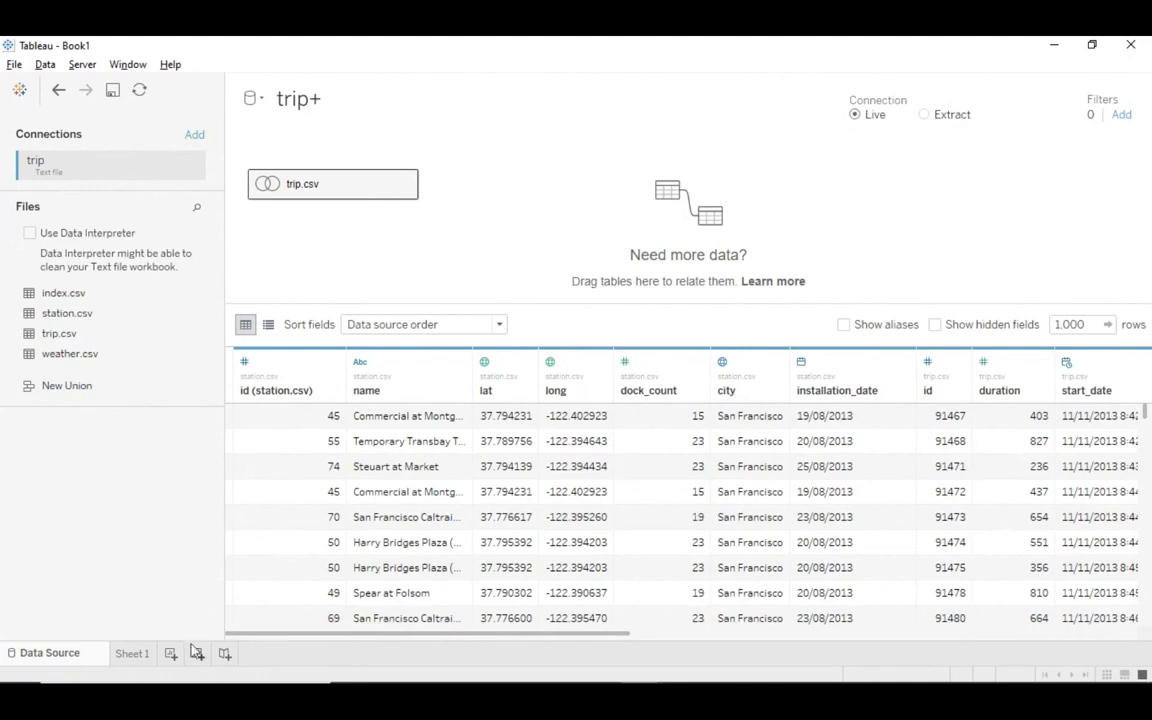
pyautogui.click(133, 654)
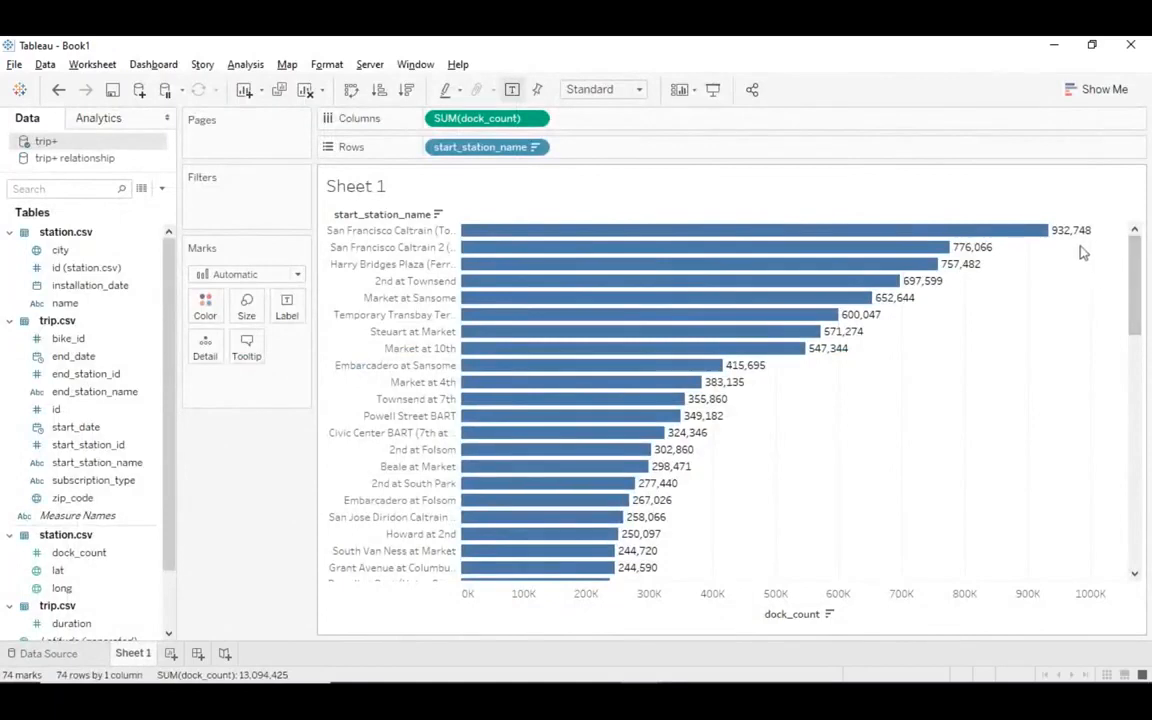
pyautogui.moveTo(1075, 243)
# In the trip+ relationship data source, remove station.csv from the join inside the trip.csv table.
pyautogui.click(84, 162)
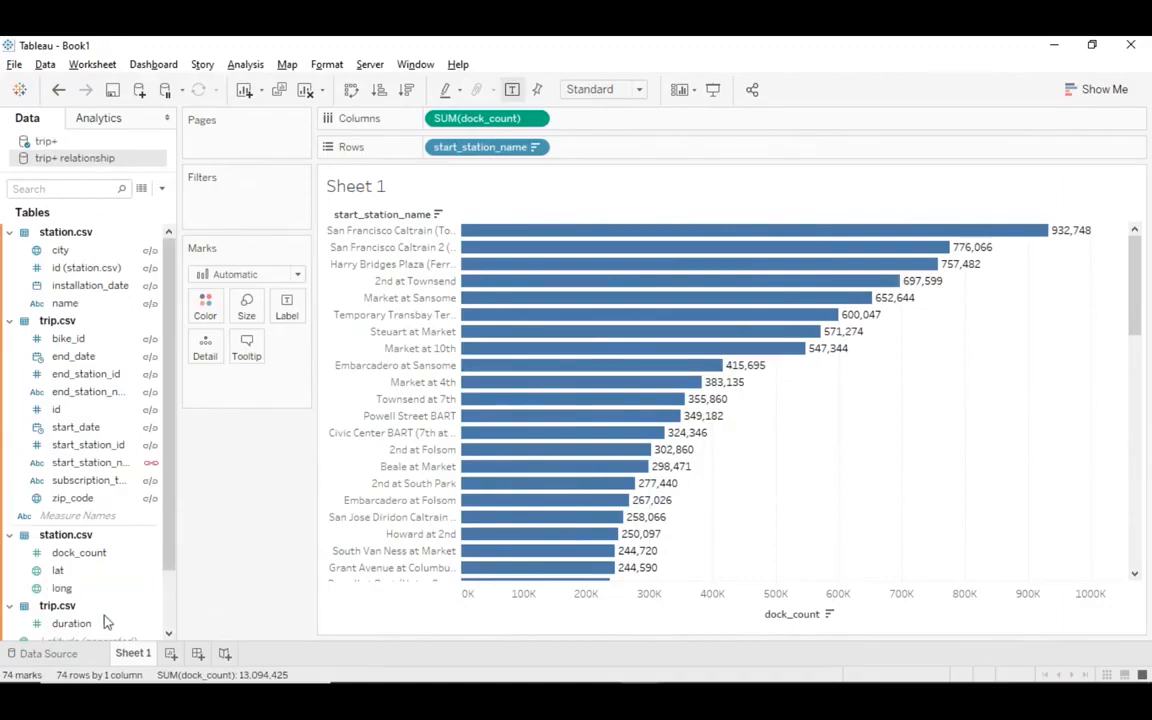
pyautogui.click(50, 660)
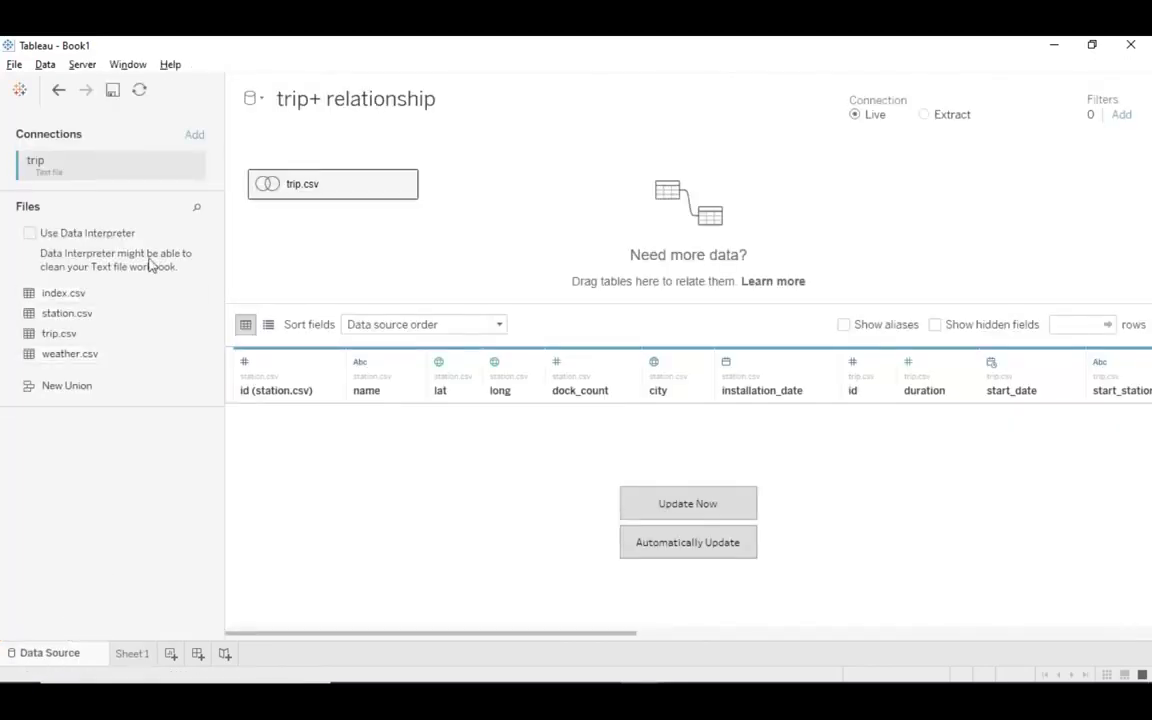
pyautogui.doubleClick(318, 194)
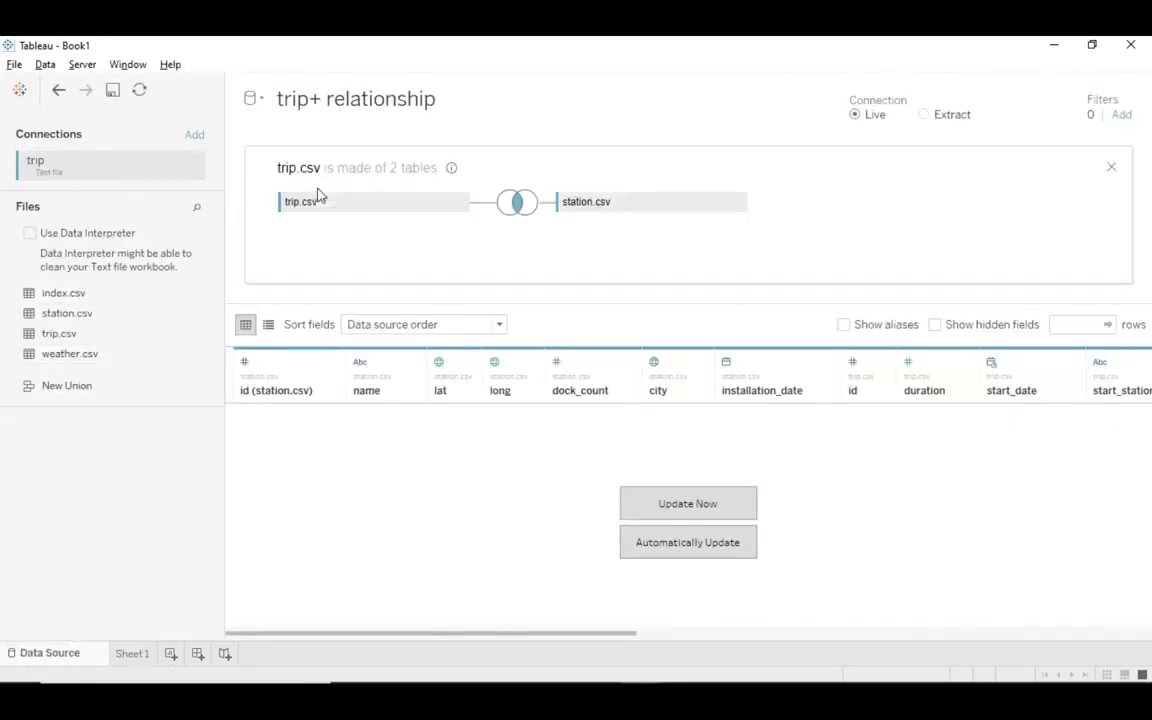
pyautogui.moveTo(578, 208); pyautogui.dragTo(540, 103)
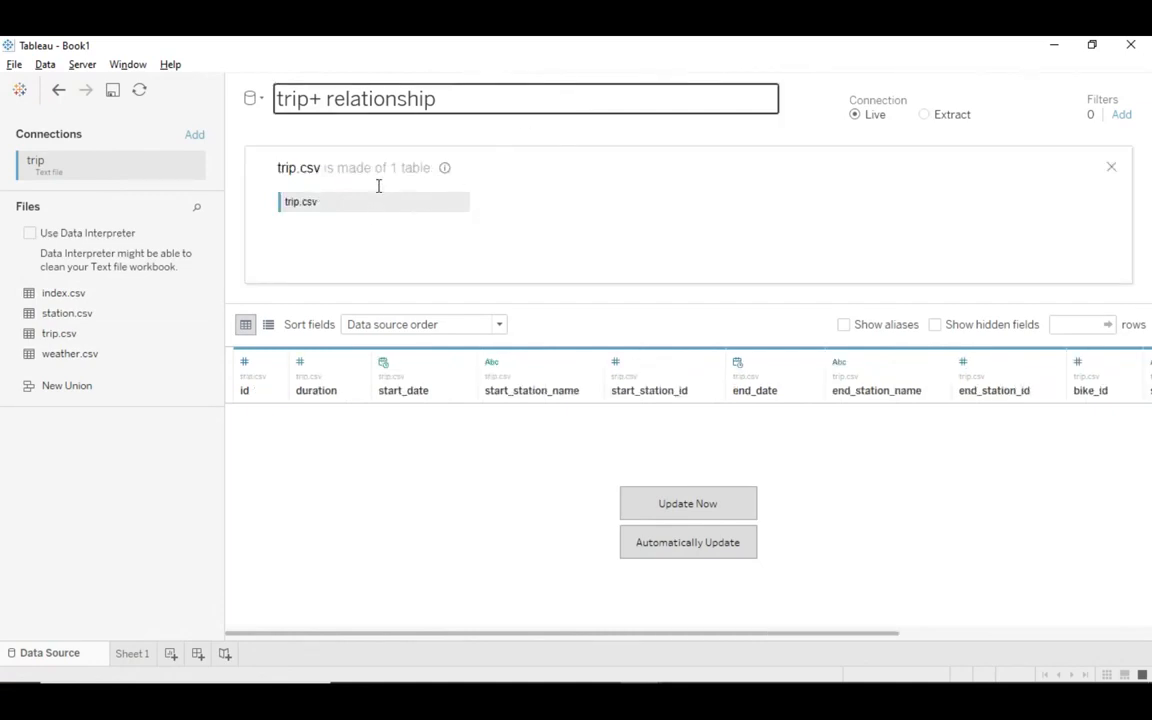
pyautogui.click(1110, 168)
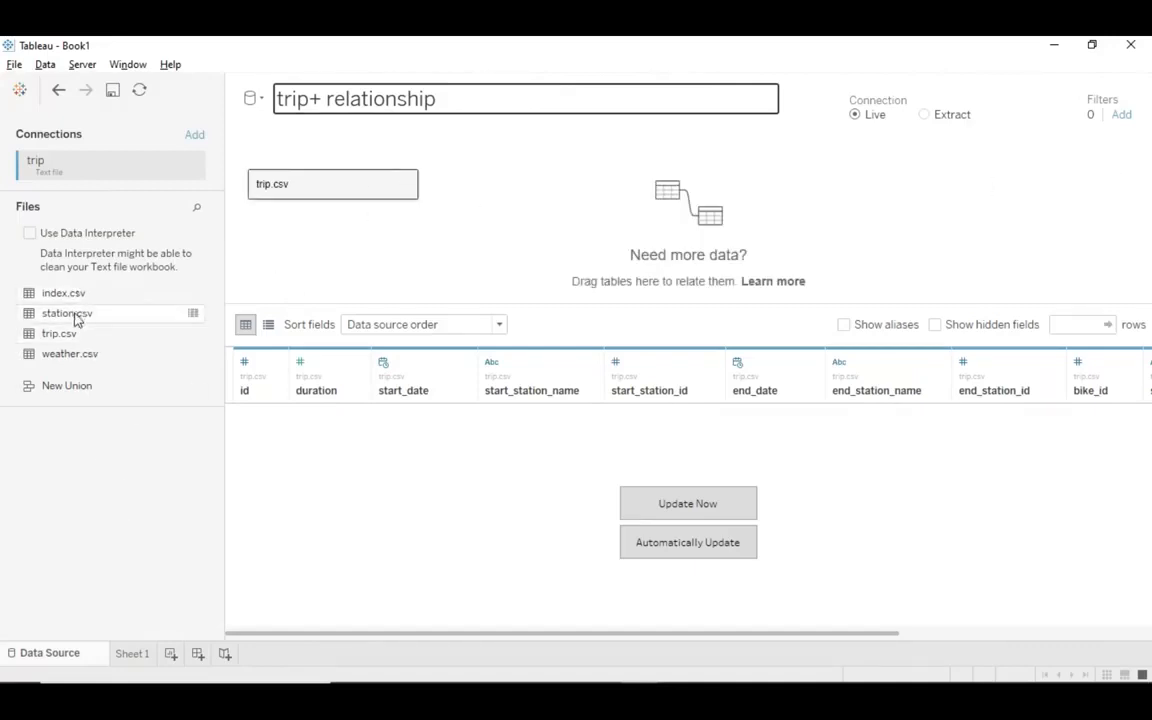
# Relate station.csv to trip.csv by matching start_station_id with id (station.csv).
pyautogui.moveTo(76, 318); pyautogui.dragTo(528, 189)
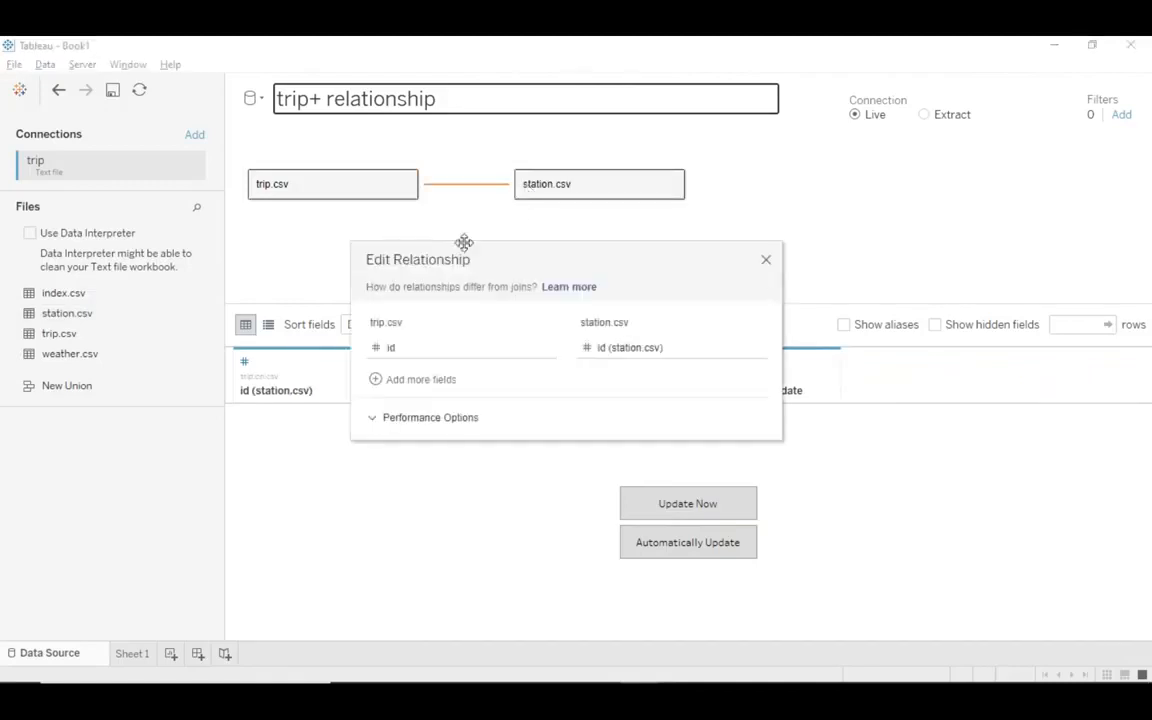
pyautogui.click(503, 350)
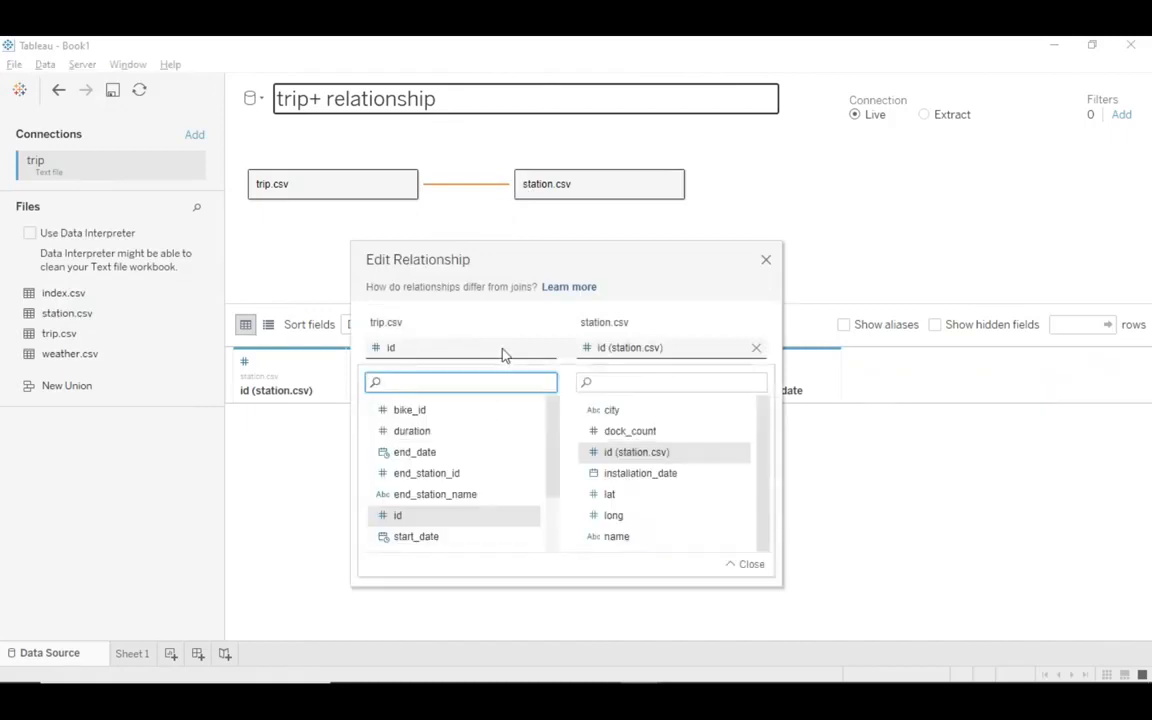
pyautogui.scroll(-3, 496, 492)
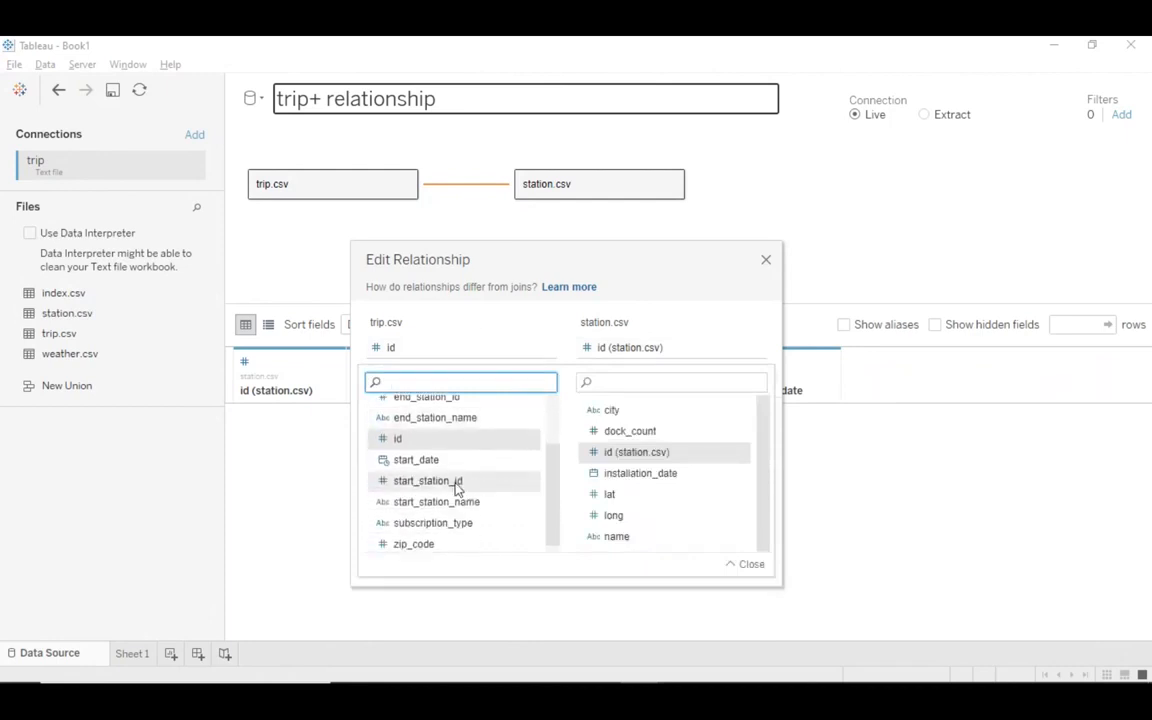
pyautogui.click(456, 482)
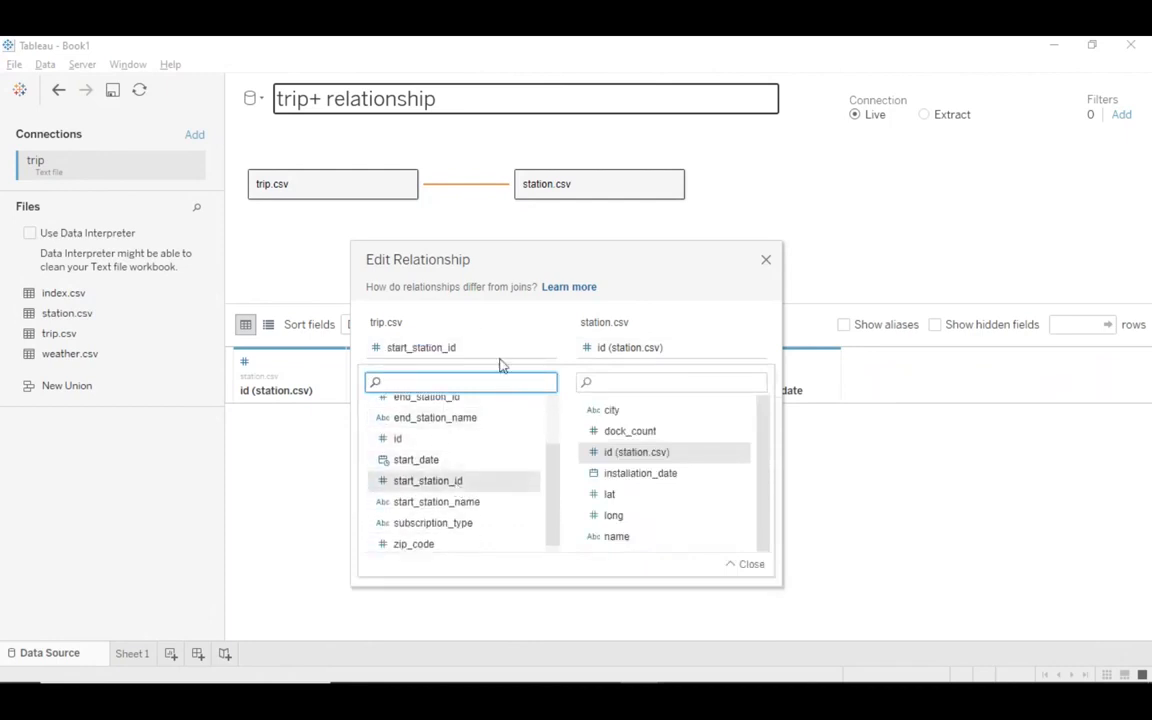
pyautogui.click(742, 565)
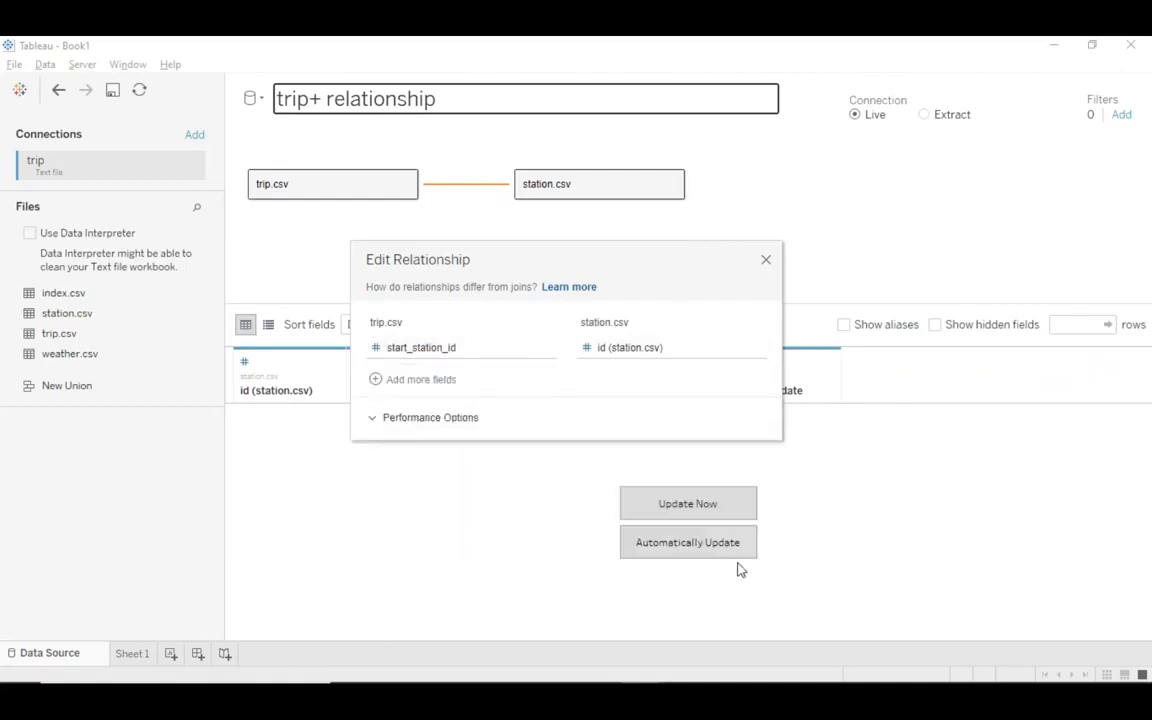
# Review the relationship's performance options for cardinality and referential integrity, and close the relationship settings.
pyautogui.click(373, 424)
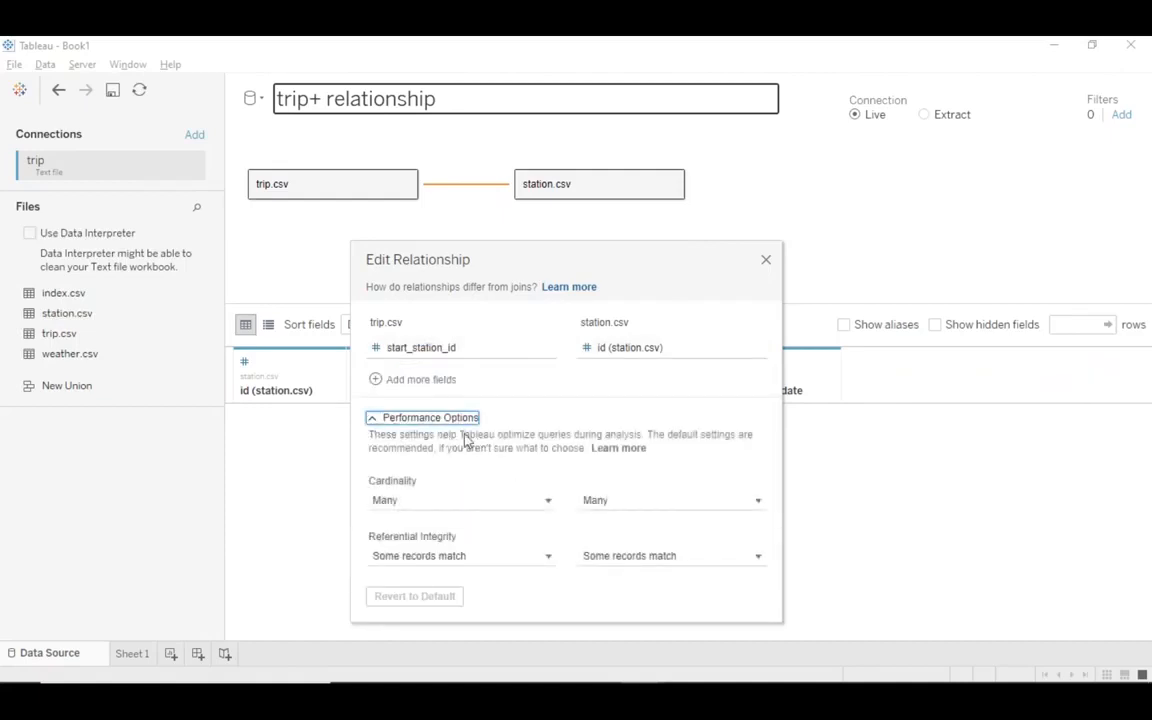
pyautogui.moveTo(433, 507)
pyautogui.moveTo(485, 549)
pyautogui.click(766, 261)
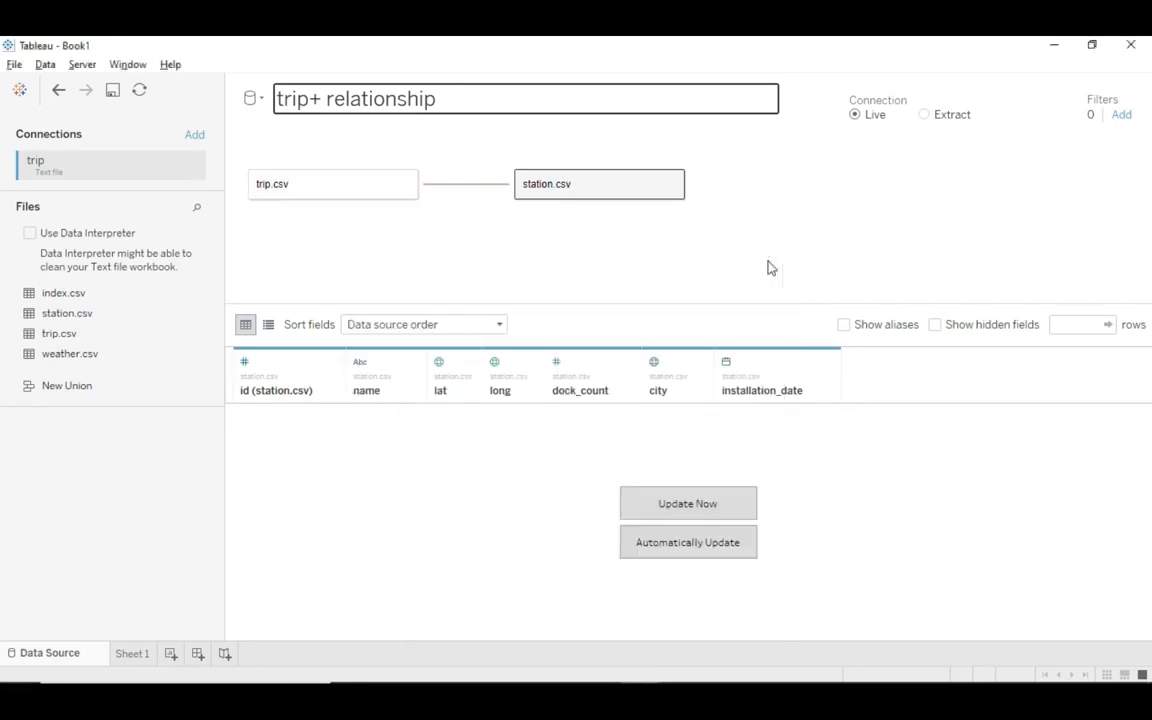
# Load the separate data previews of the related station.csv and trip.csv tables.
pyautogui.click(665, 507)
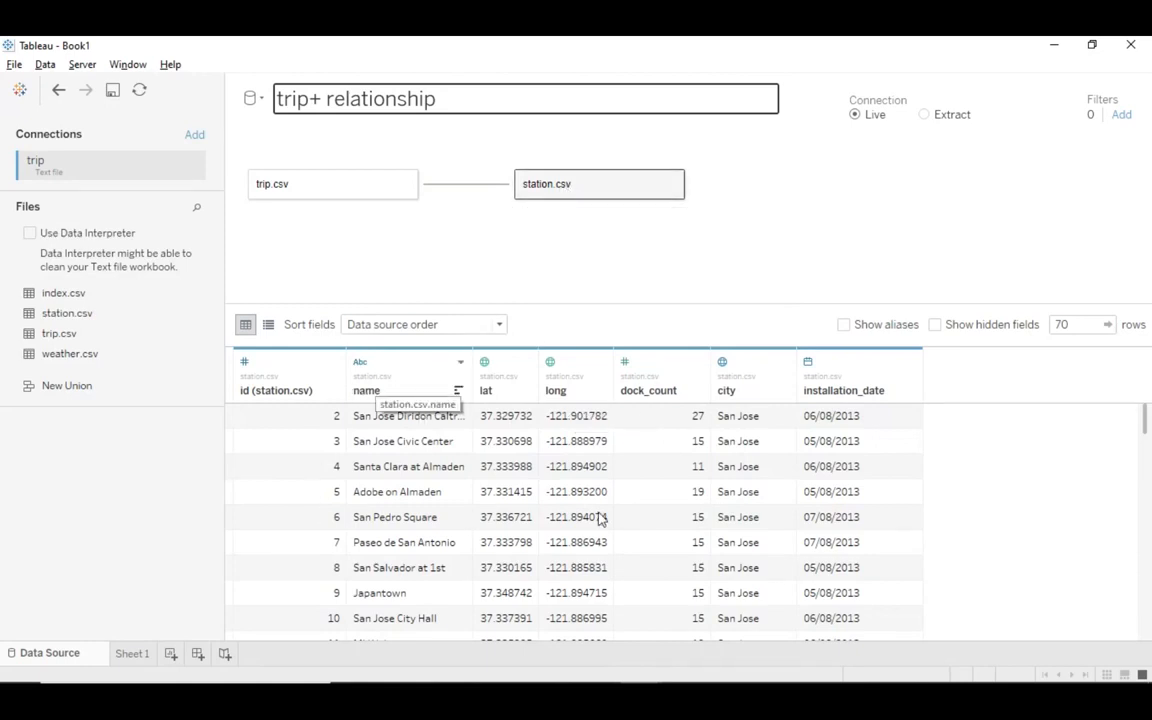
pyautogui.click(325, 188)
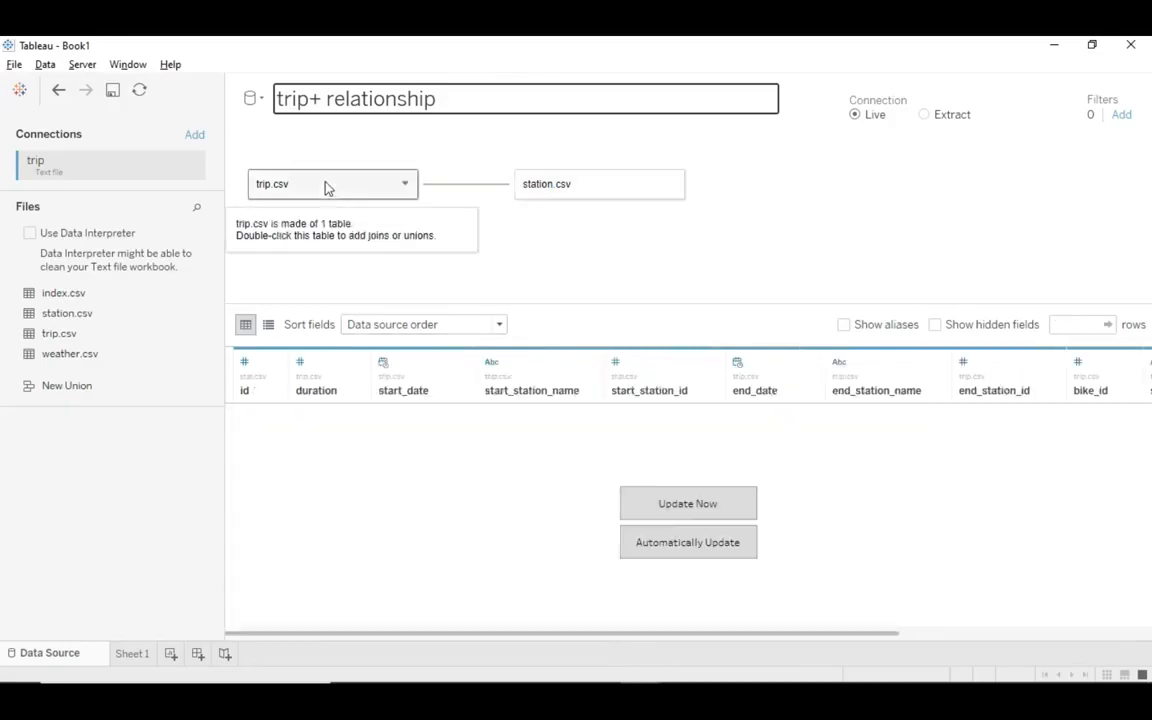
pyautogui.click(673, 518)
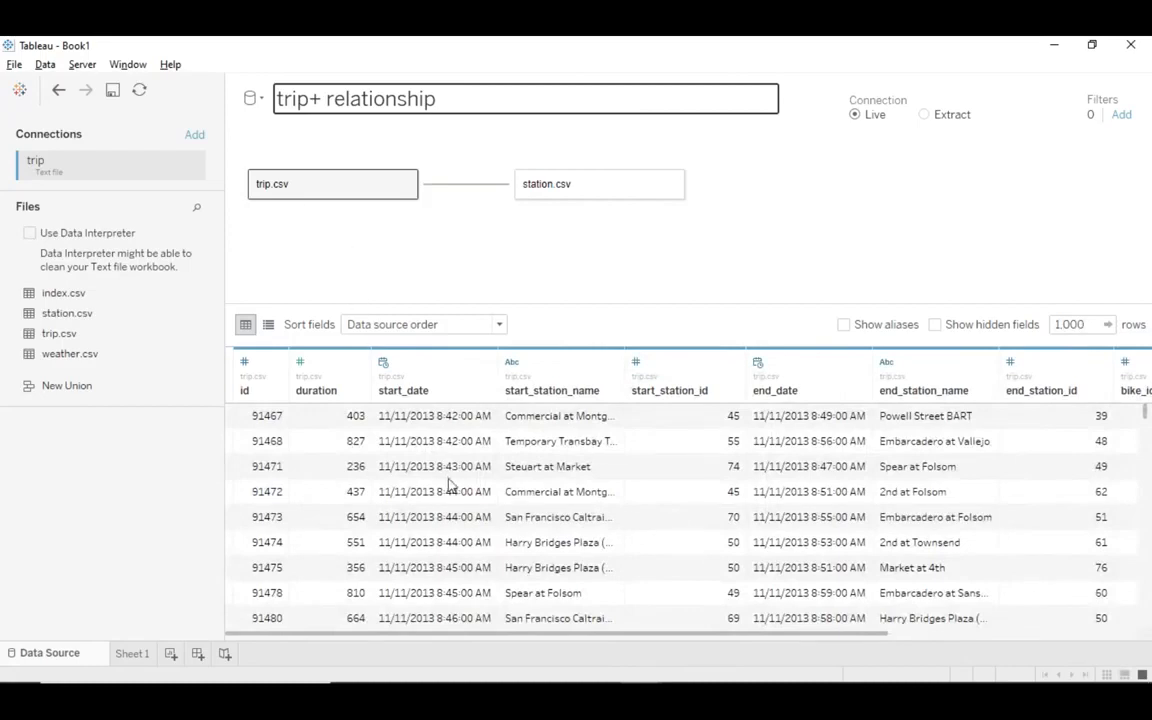
# Add a new worksheet and plot the sum of dock_count from trip+ relationship on Rows.
pyautogui.click(131, 653)
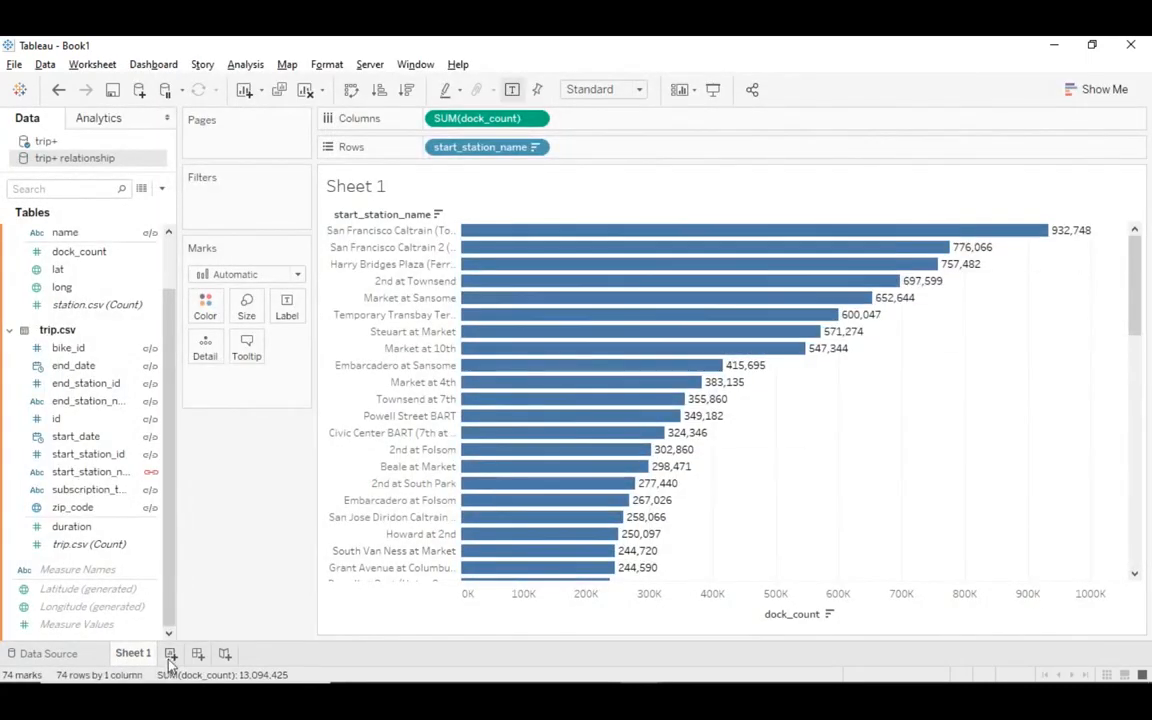
pyautogui.click(170, 660)
pyautogui.click(104, 530)
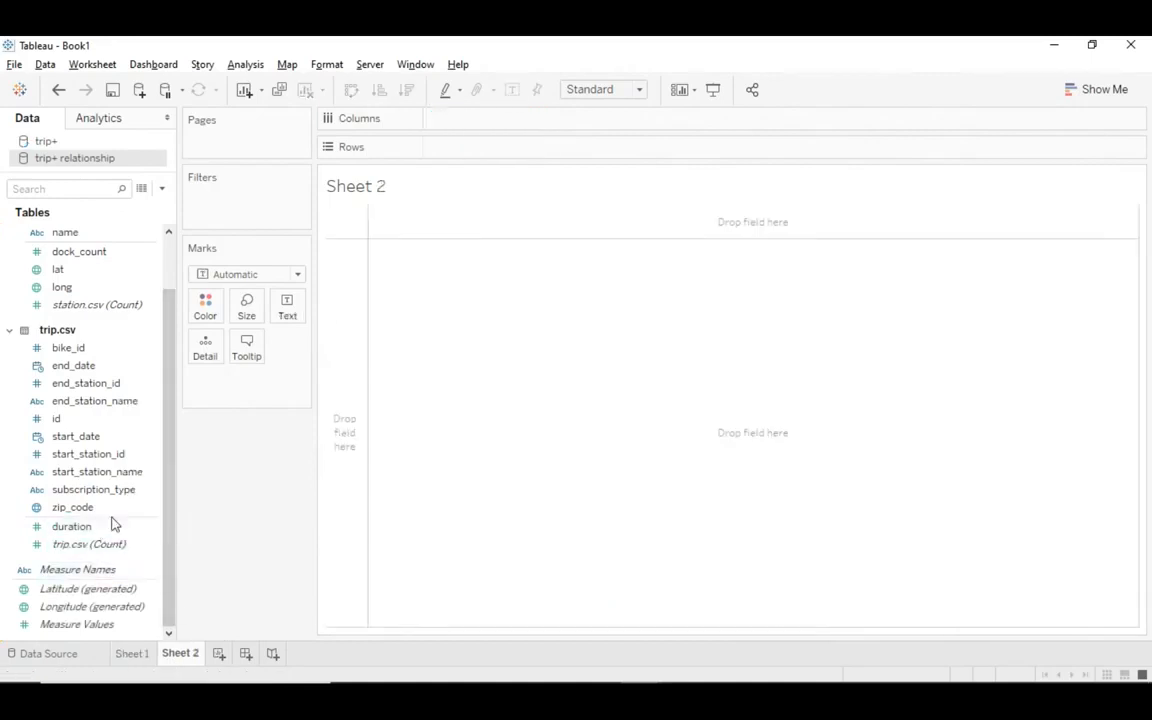
pyautogui.scroll(3, 112, 523)
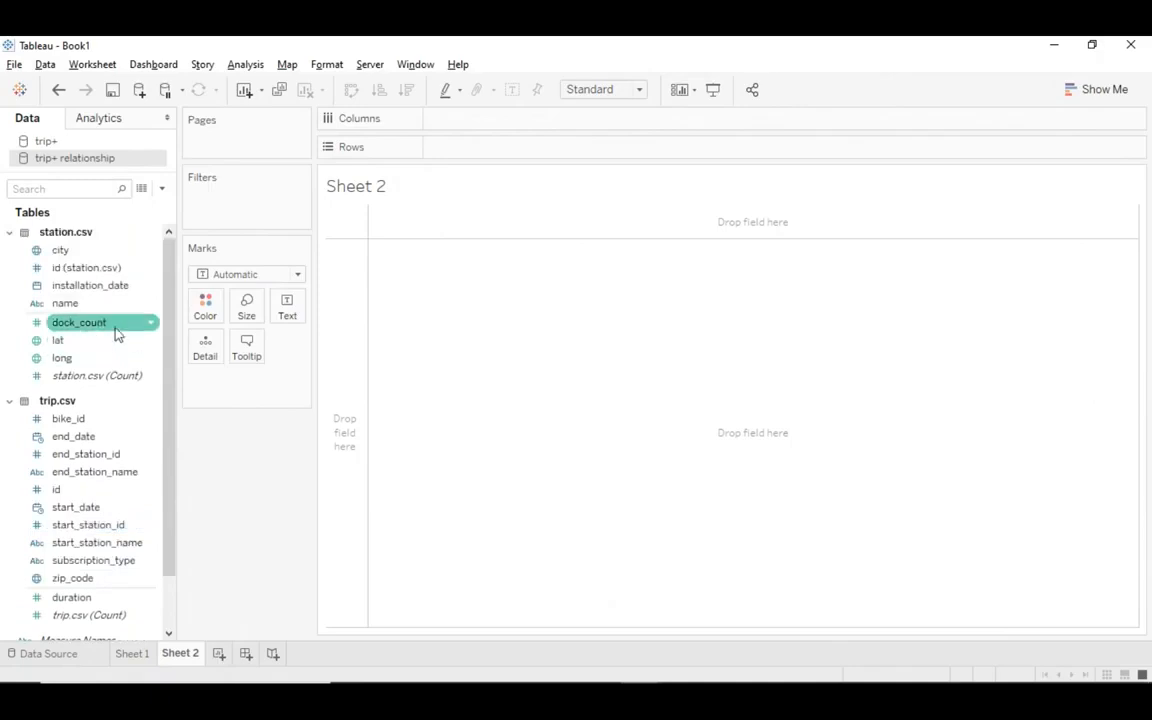
pyautogui.moveTo(116, 334)
pyautogui.mouseDown()
pyautogui.moveTo(476, 229)
pyautogui.moveTo(499, 159)
pyautogui.mouseUp()
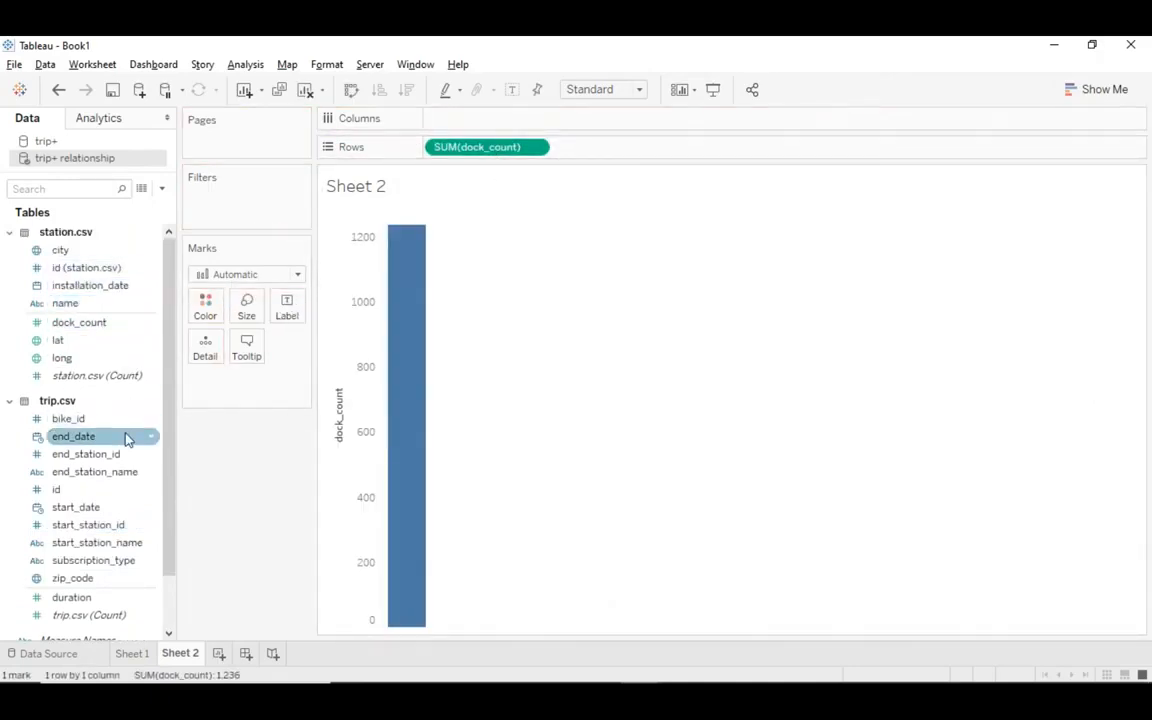
# Break the dock_count bars on Sheet 2 down by start_station_name on Columns and sort them in descending order.
pyautogui.scroll(-1, 127, 440)
pyautogui.moveTo(80, 525); pyautogui.dragTo(509, 116)
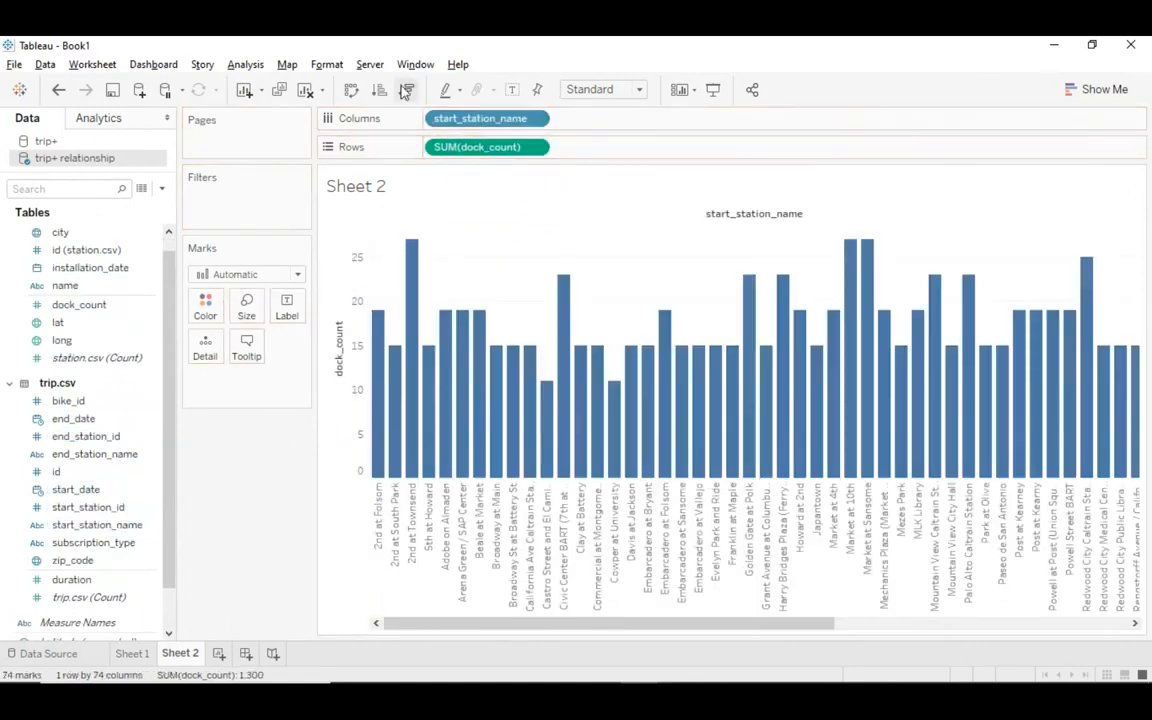
pyautogui.click(406, 90)
# Show mark labels on the Sheet 2 bars and swap rows and columns to make them horizontal.
pyautogui.click(513, 90)
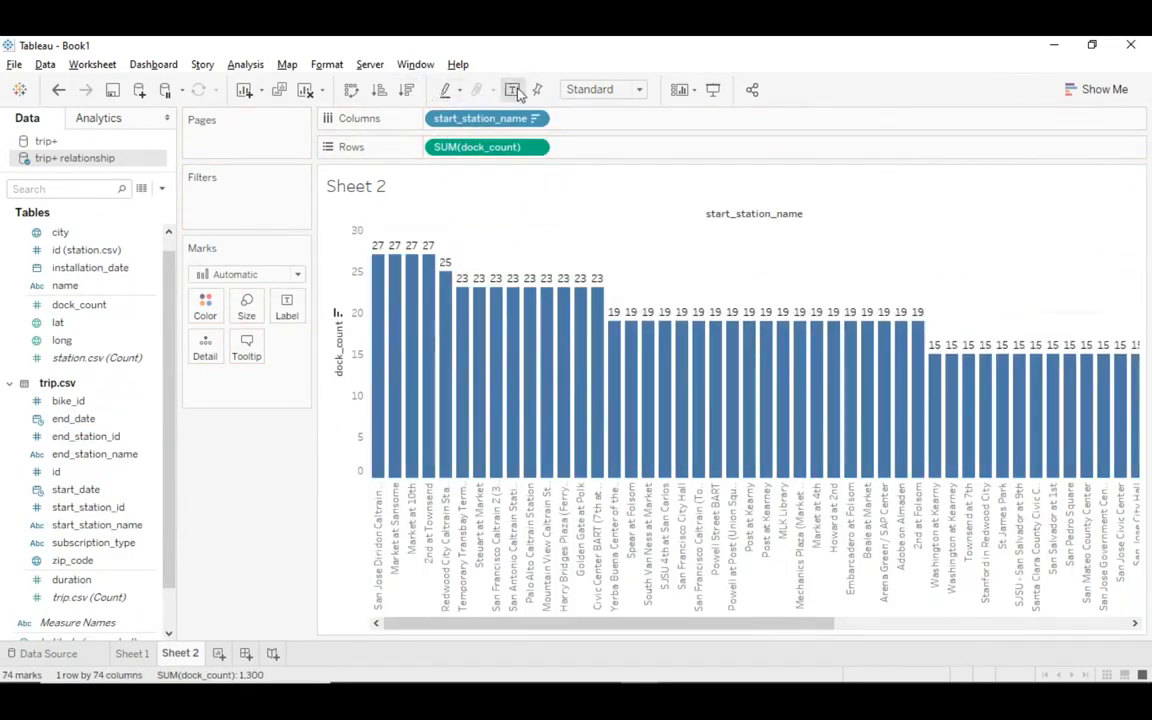
pyautogui.click(352, 90)
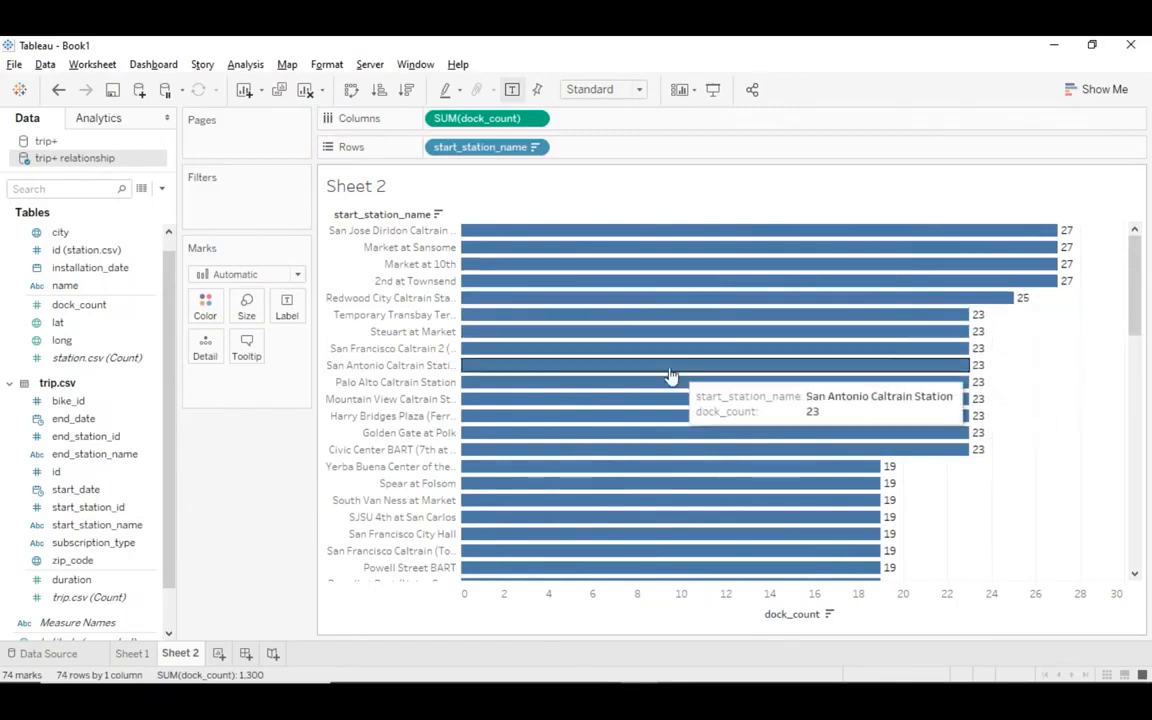
# Compare the join-based dock counts on Sheet 1 with the relationship-based ones on Sheet 2.
pyautogui.click(133, 654)
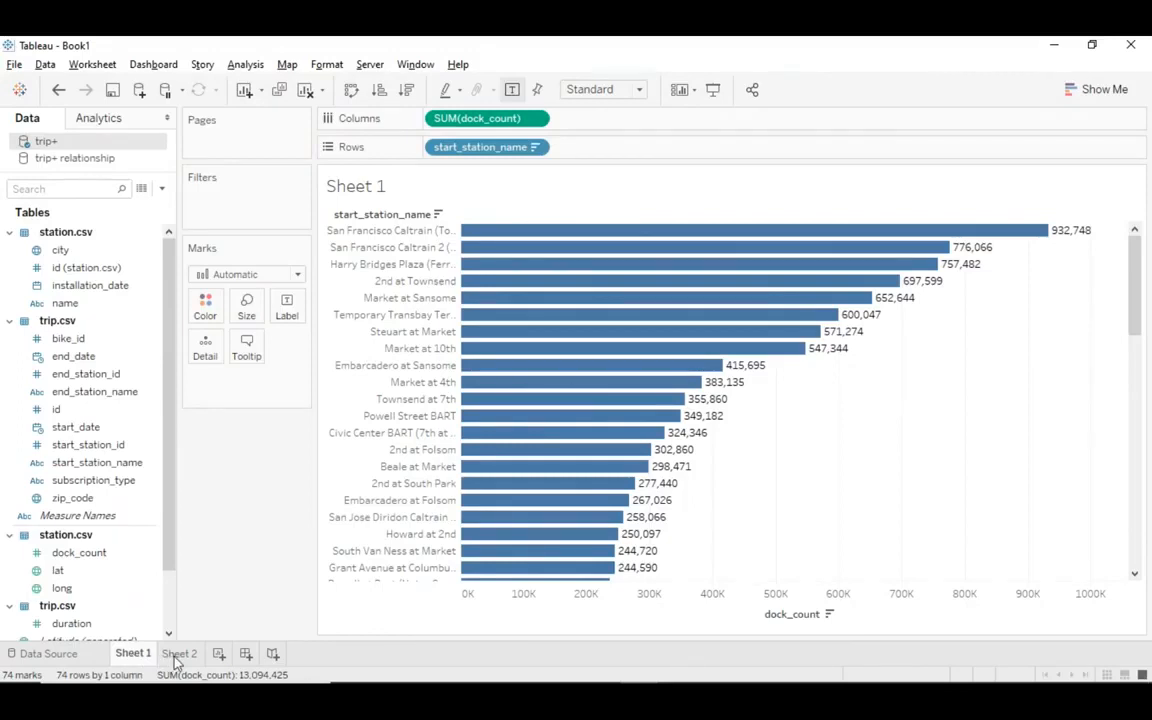
pyautogui.click(176, 656)
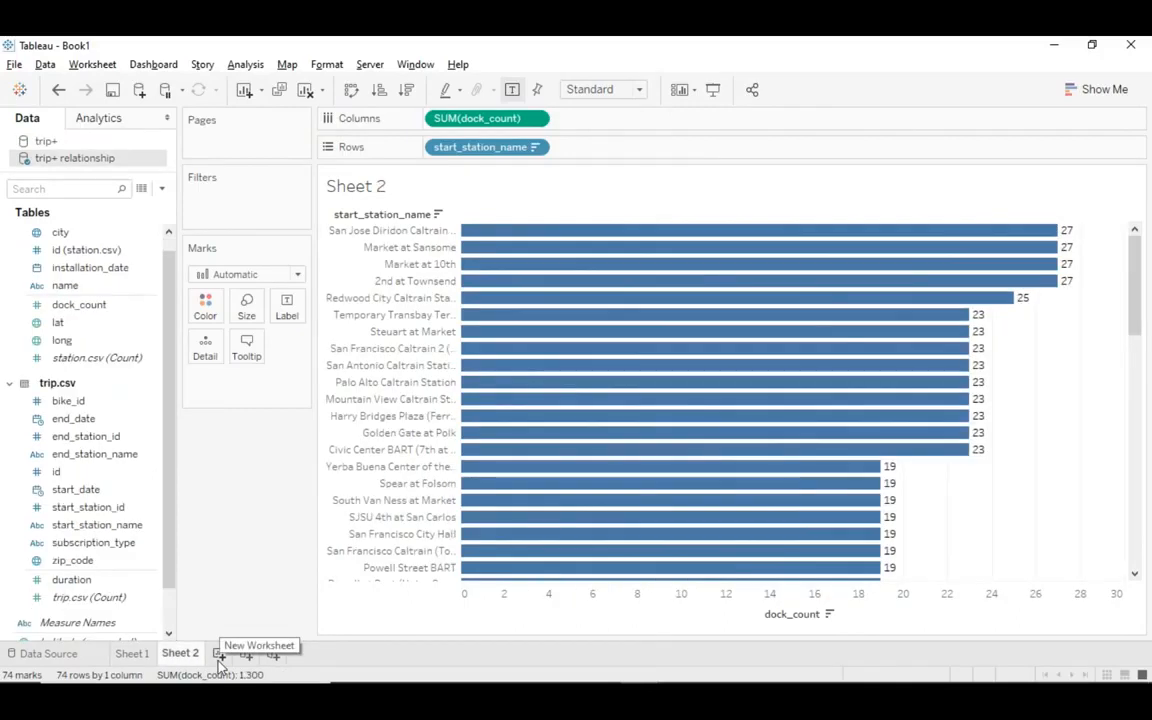
# Add a new worksheet and plot the sum of dock_count from trip+ relationship on Rows.
pyautogui.click(219, 655)
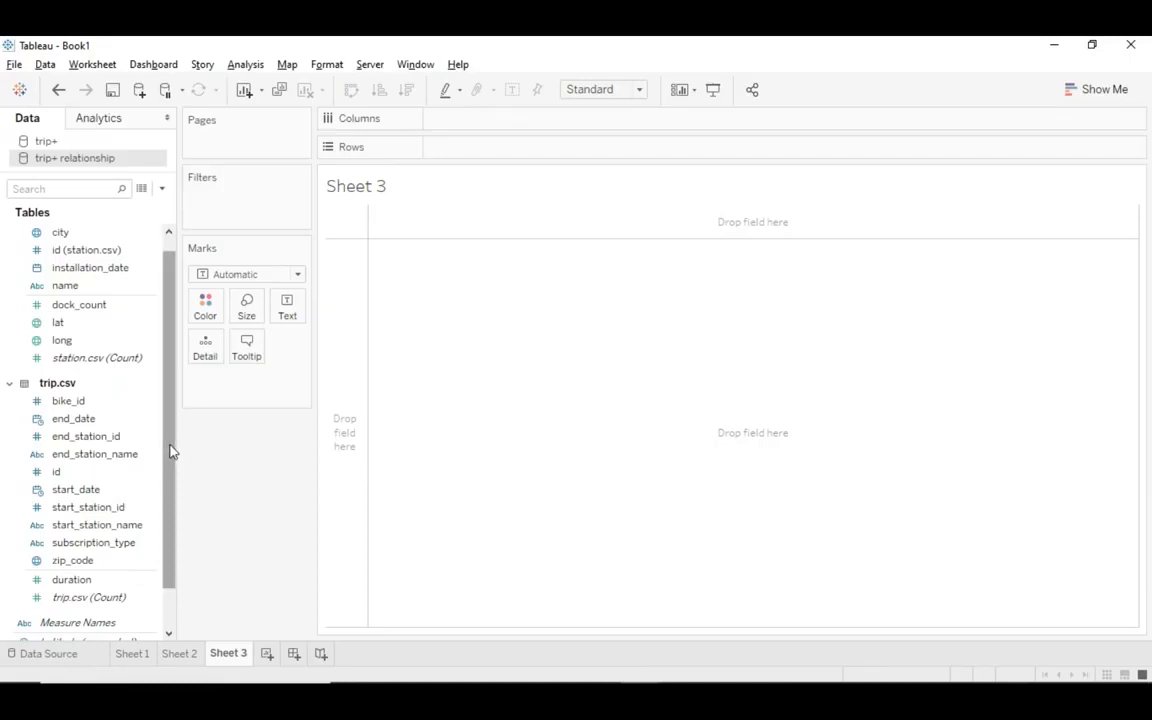
pyautogui.moveTo(170, 499); pyautogui.dragTo(170, 571)
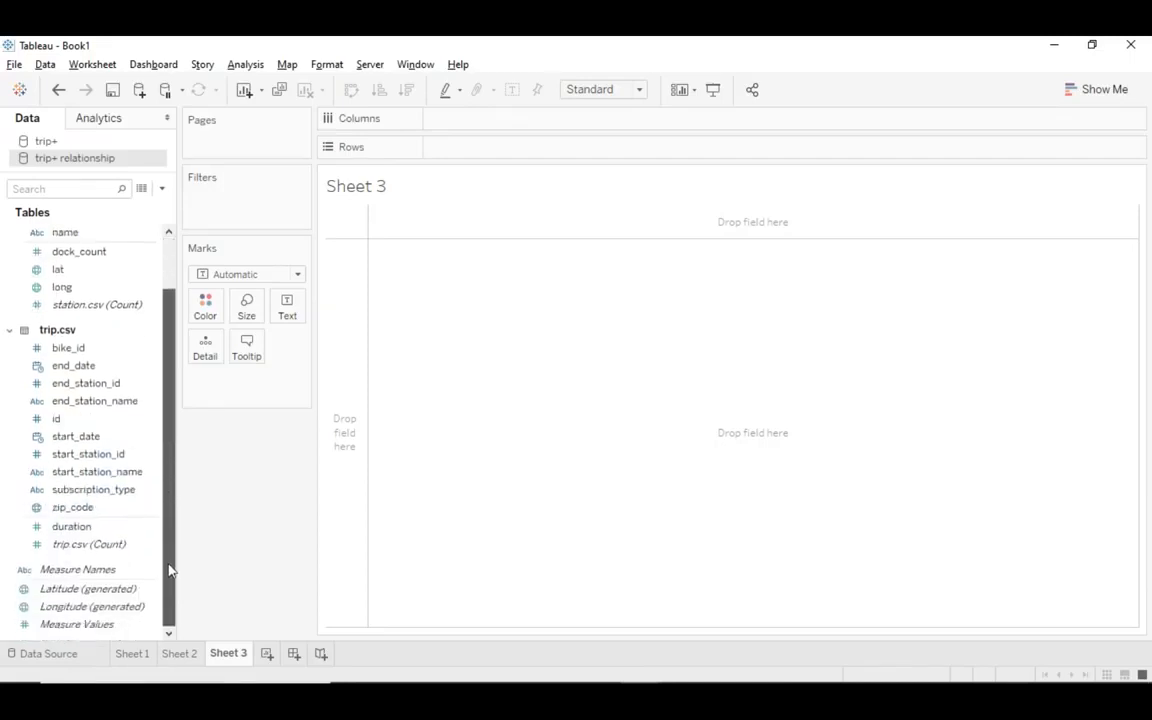
pyautogui.click(178, 653)
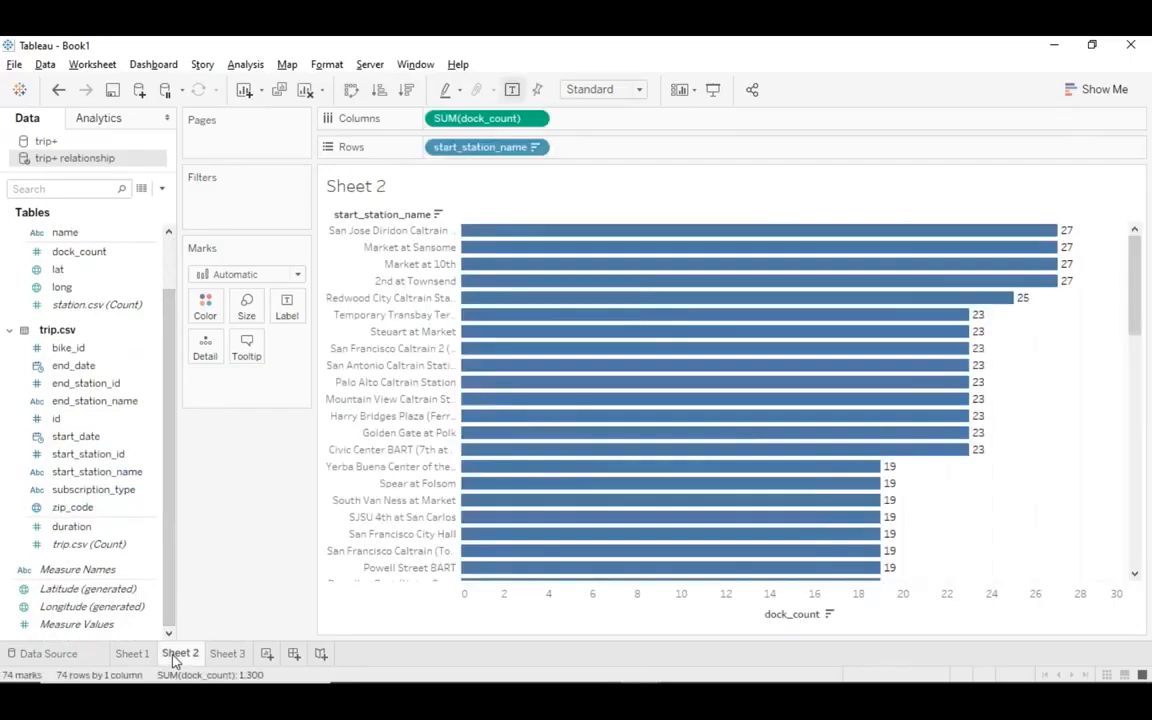
pyautogui.click(228, 655)
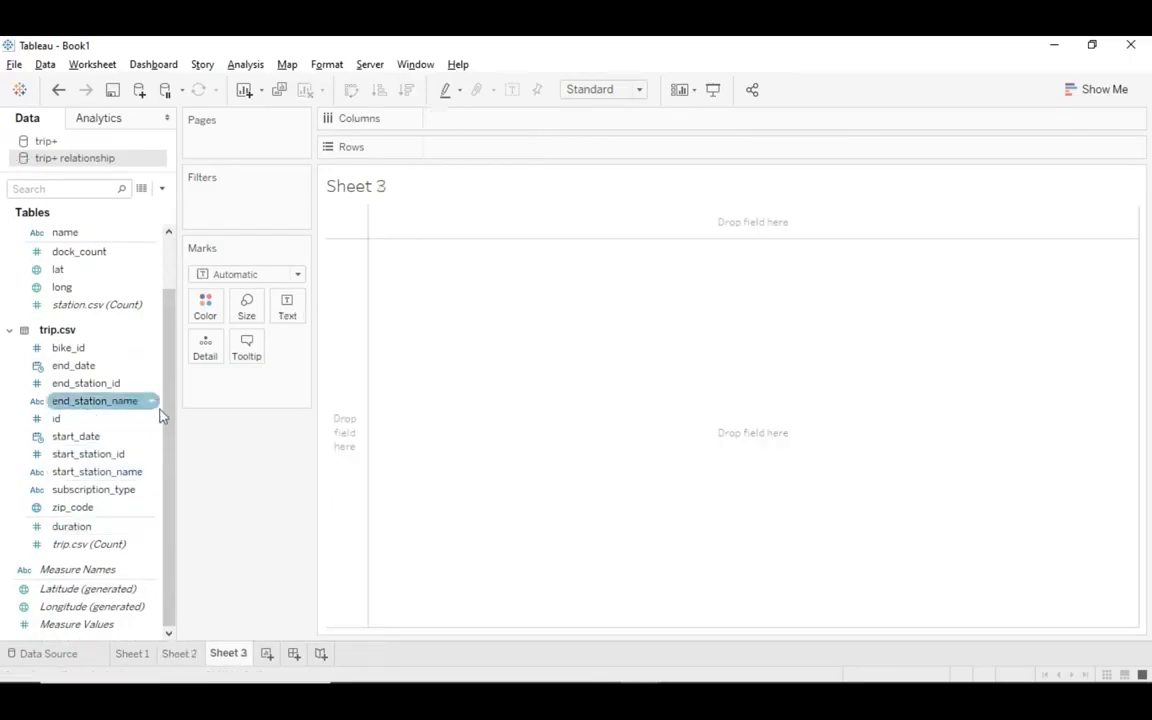
pyautogui.moveTo(170, 401); pyautogui.dragTo(170, 342)
pyautogui.doubleClick(103, 321)
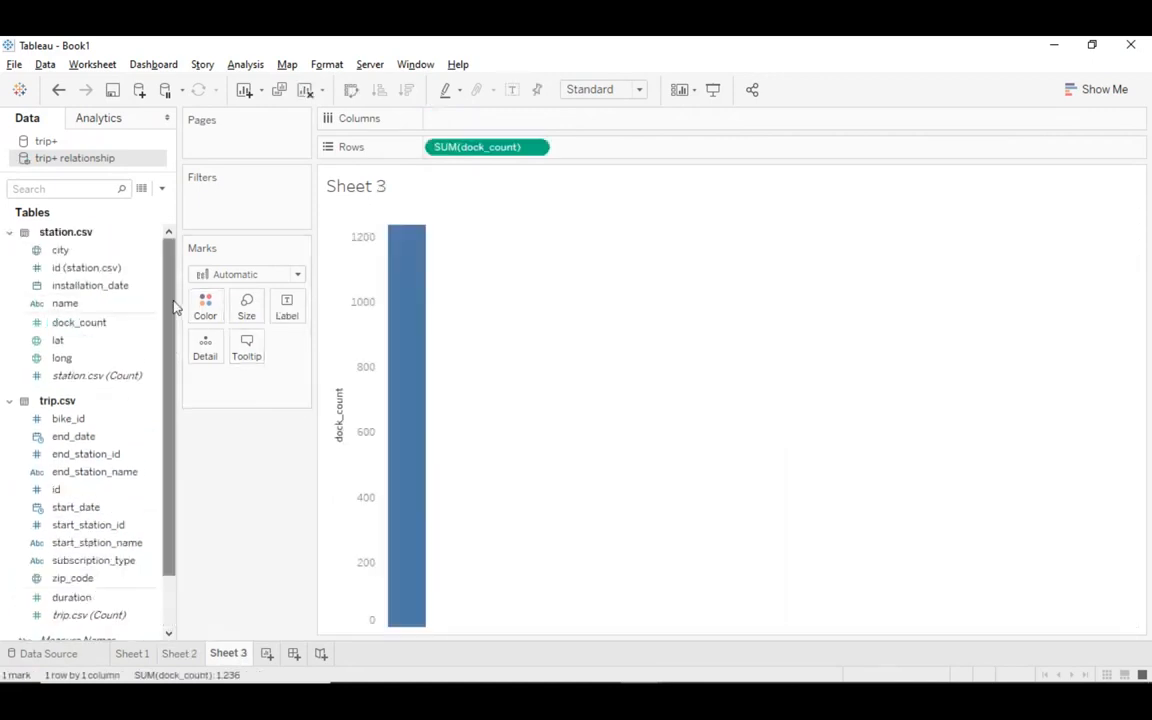
# Add duration from trip.csv to Columns on Sheet 3 and aggregate it as an average.
pyautogui.moveTo(170, 306); pyautogui.dragTo(167, 358)
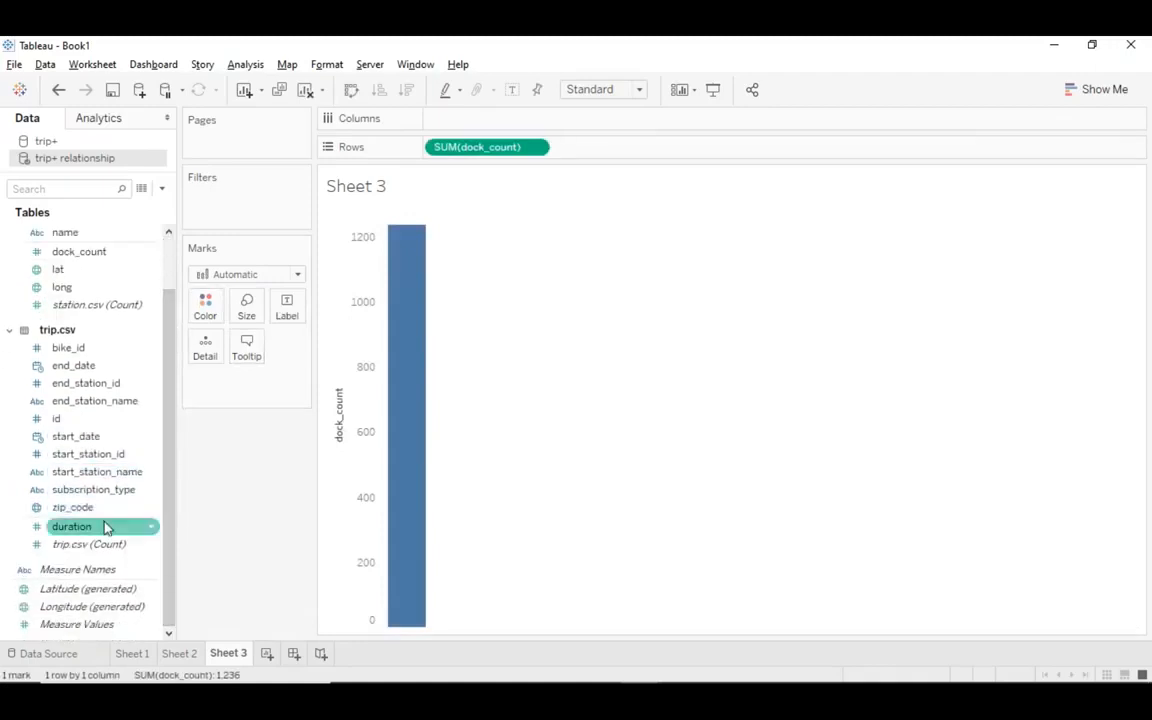
pyautogui.moveTo(105, 525); pyautogui.dragTo(496, 117)
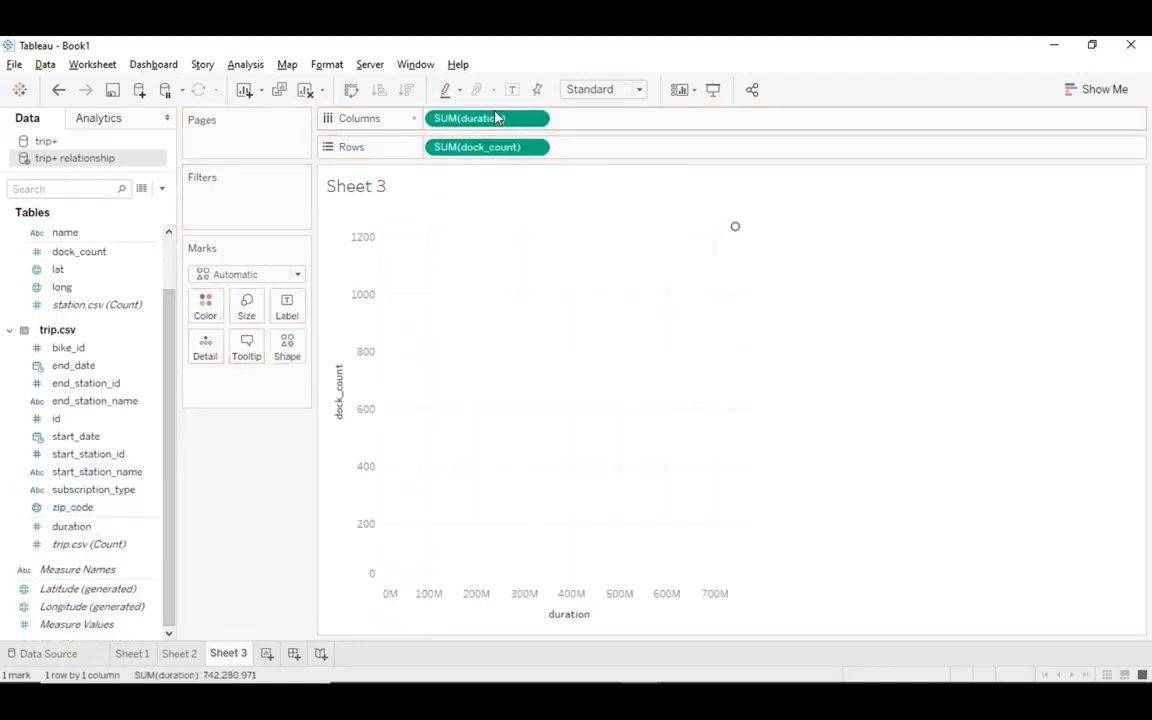
pyautogui.click(535, 121)
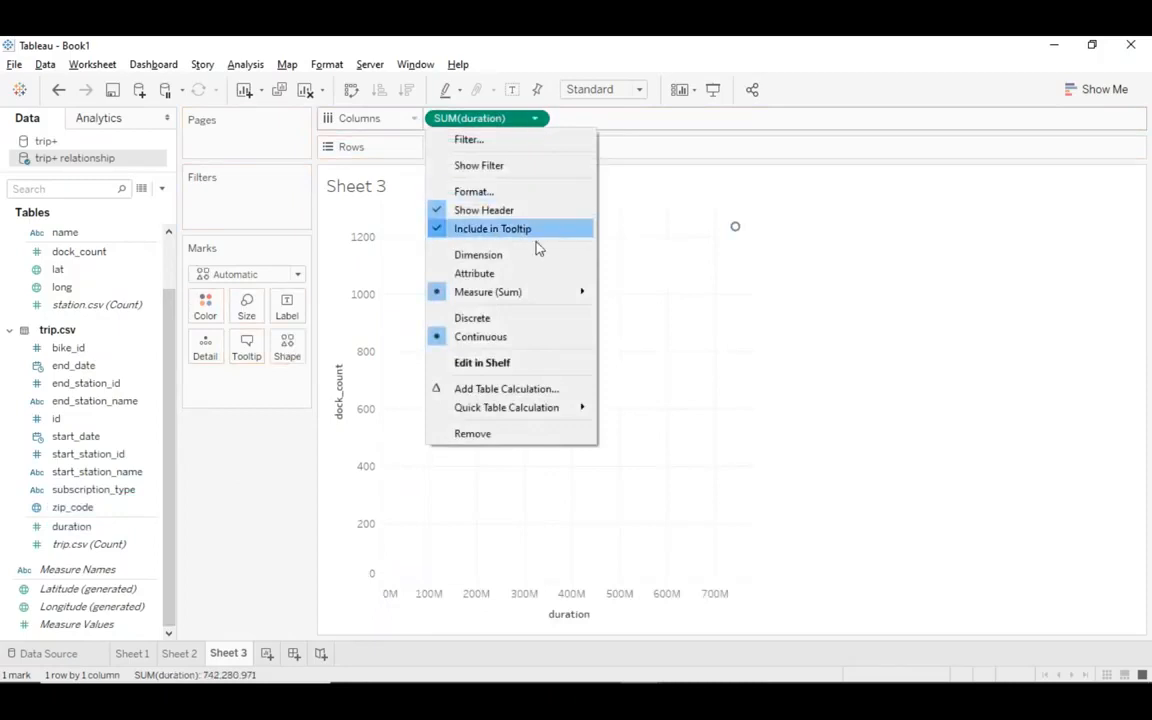
pyautogui.moveTo(530, 294)
pyautogui.click(630, 315)
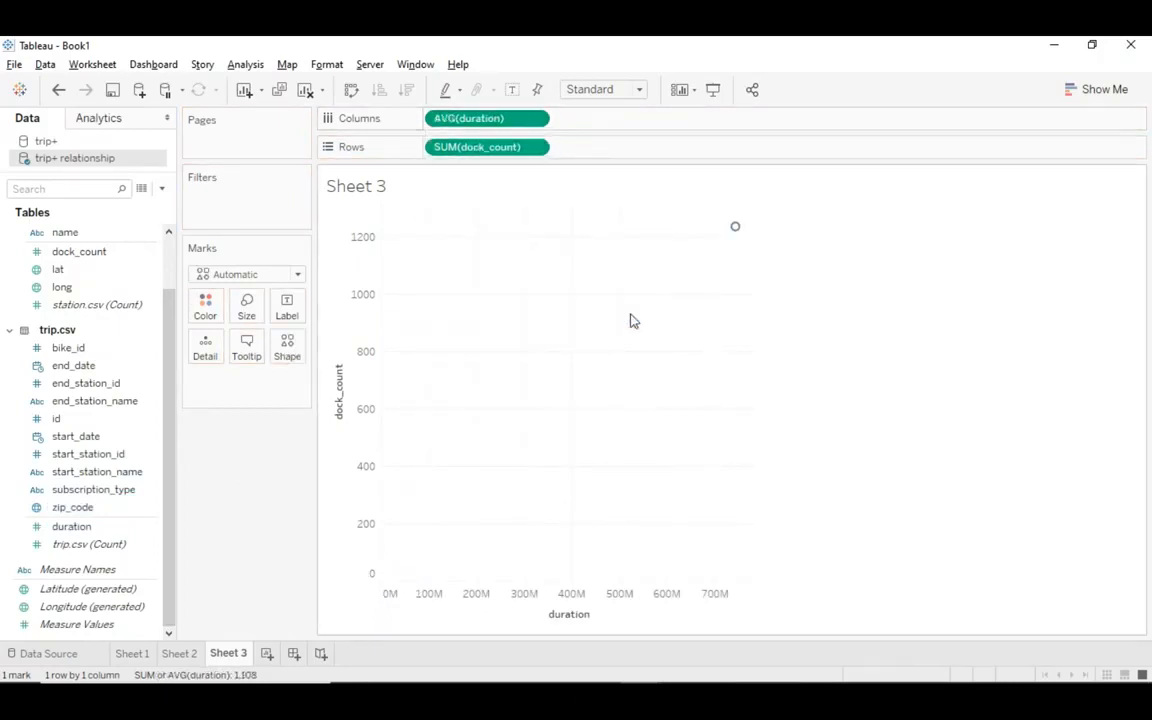
# Break the Sheet 3 marks down by start_station_name as detail and swap rows and columns.
pyautogui.click(127, 475)
pyautogui.moveTo(127, 477); pyautogui.dragTo(265, 391)
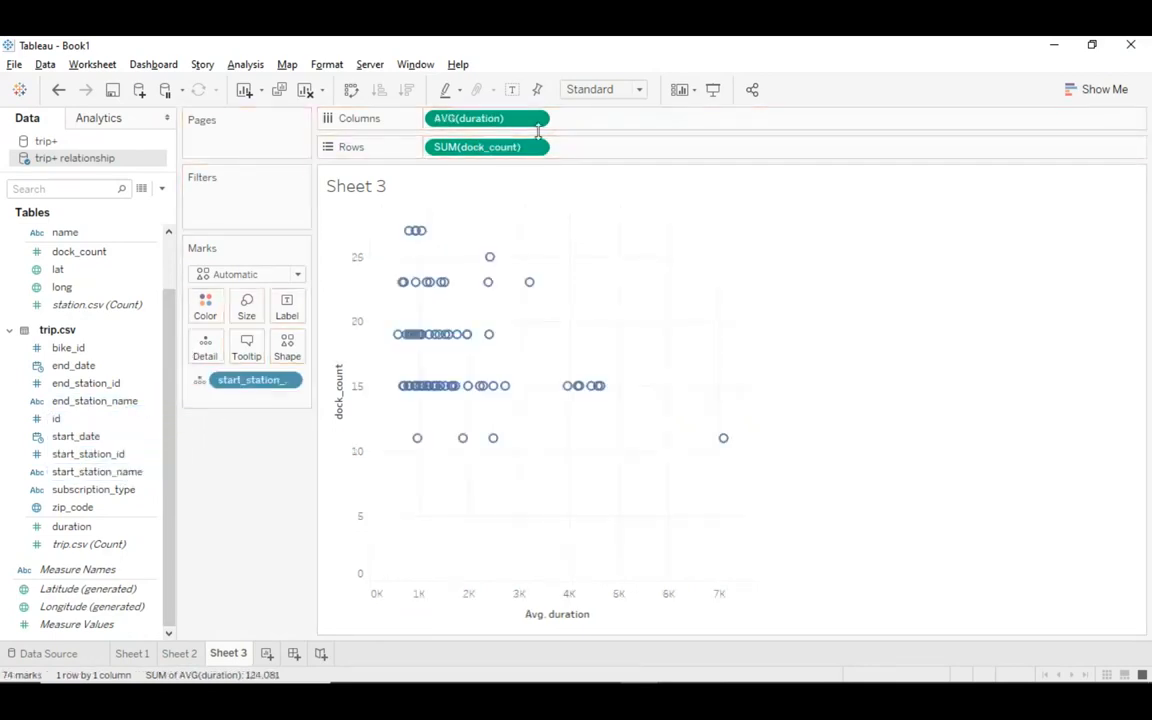
pyautogui.click(351, 90)
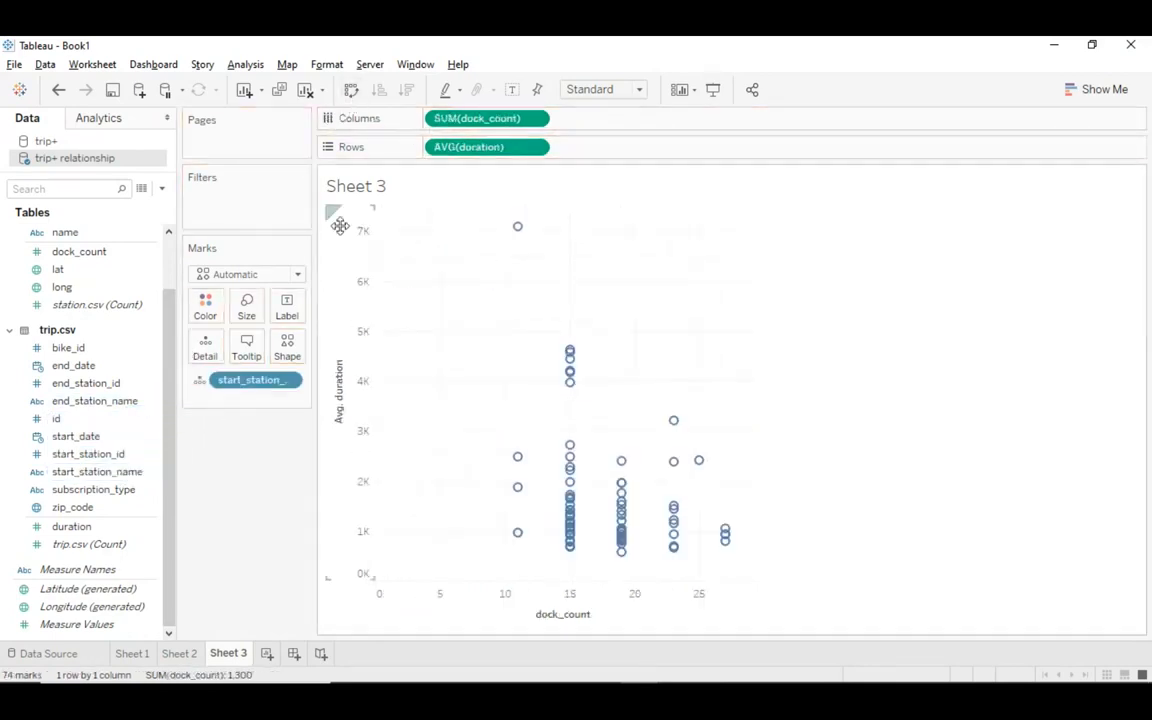
# Change the Sheet 3 mark type to Circle and color the marks by subscription_type.
pyautogui.click(297, 275)
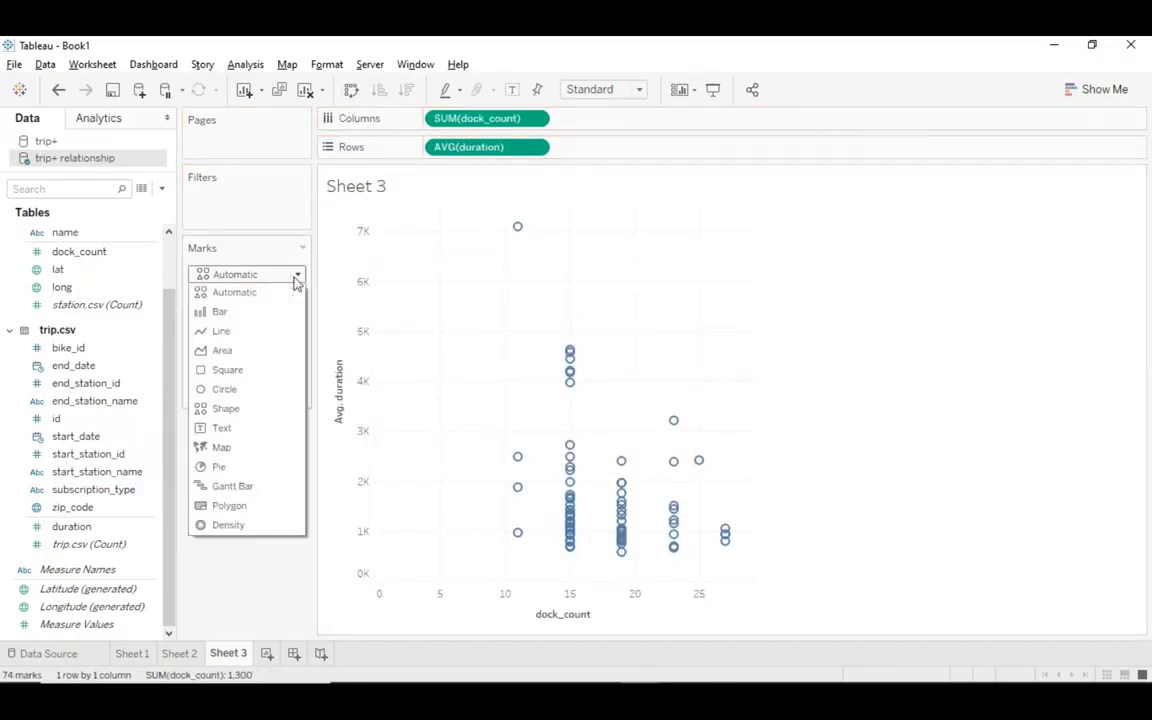
pyautogui.click(236, 389)
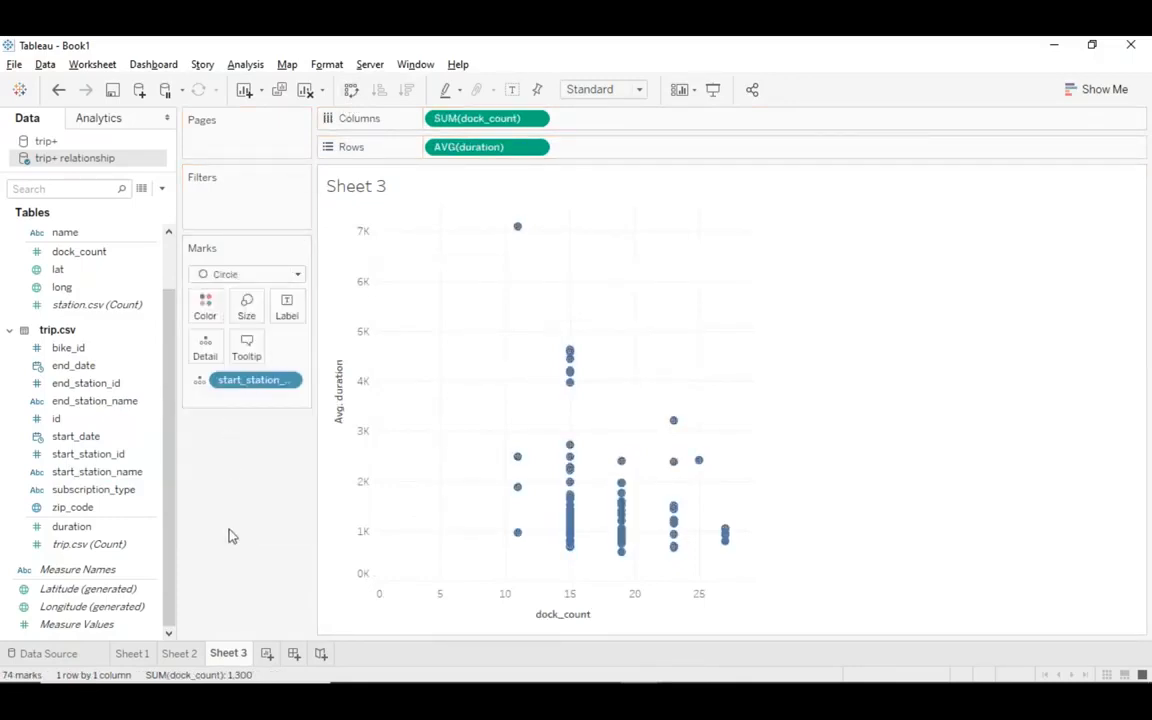
pyautogui.moveTo(170, 438); pyautogui.dragTo(170, 378)
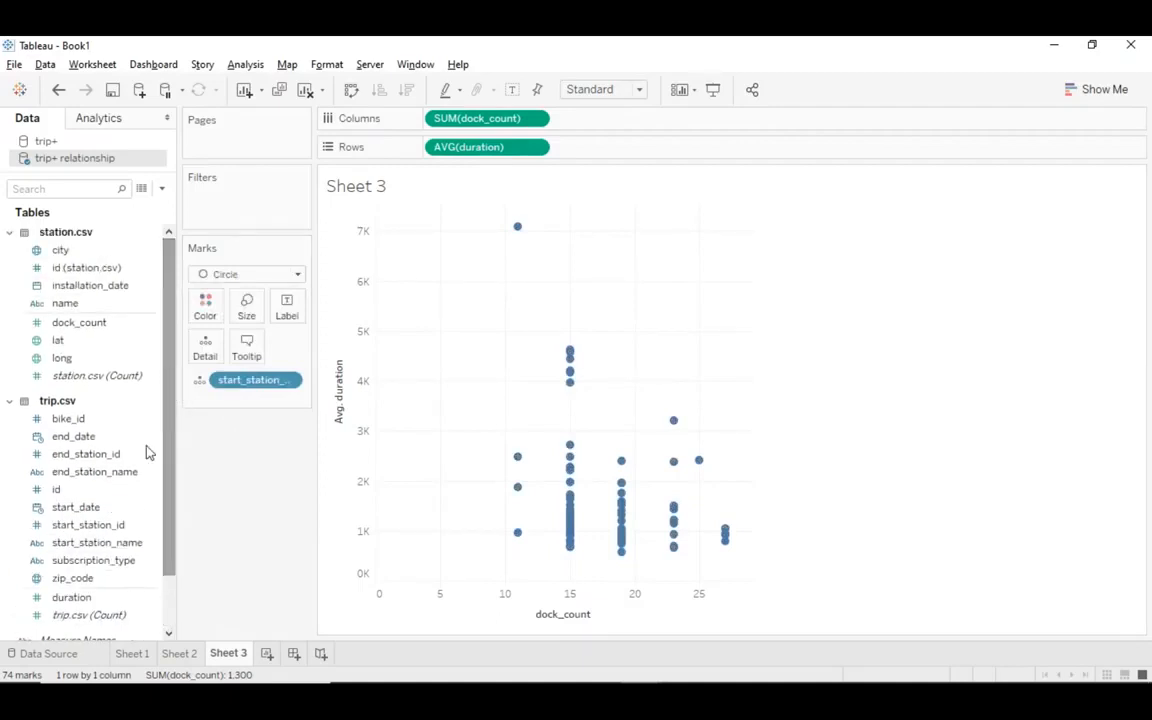
pyautogui.click(112, 560)
pyautogui.moveTo(110, 570); pyautogui.dragTo(206, 321)
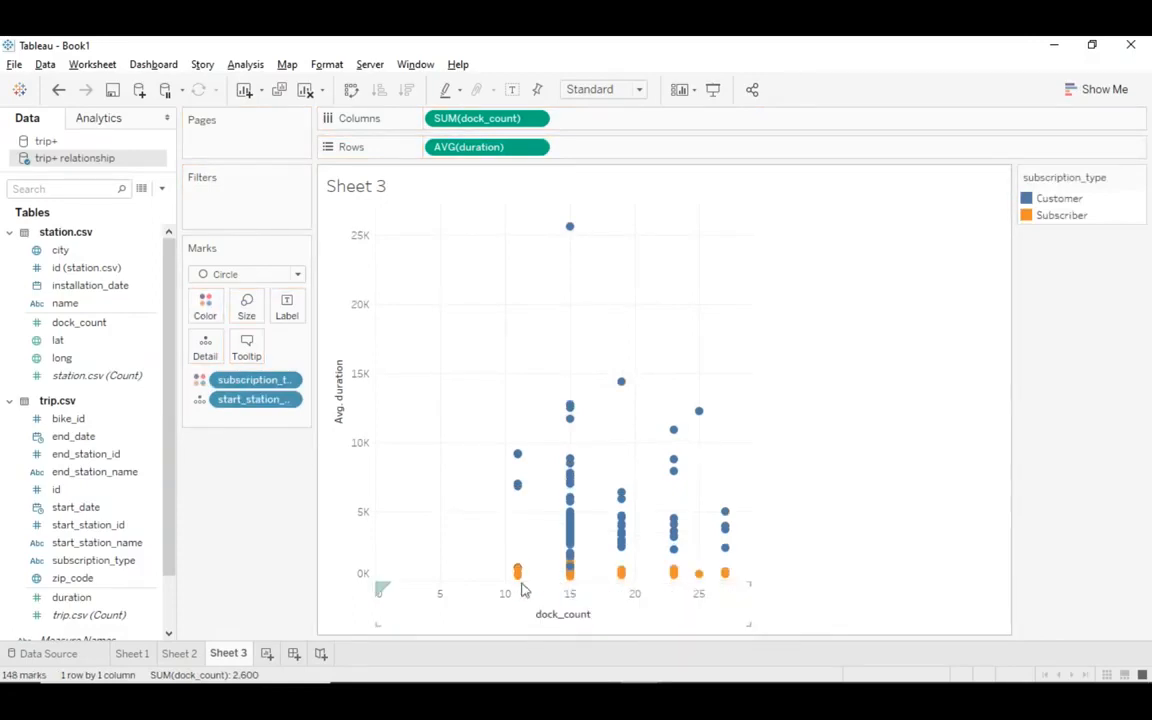
pyautogui.moveTo(526, 578)
pyautogui.moveTo(575, 407)
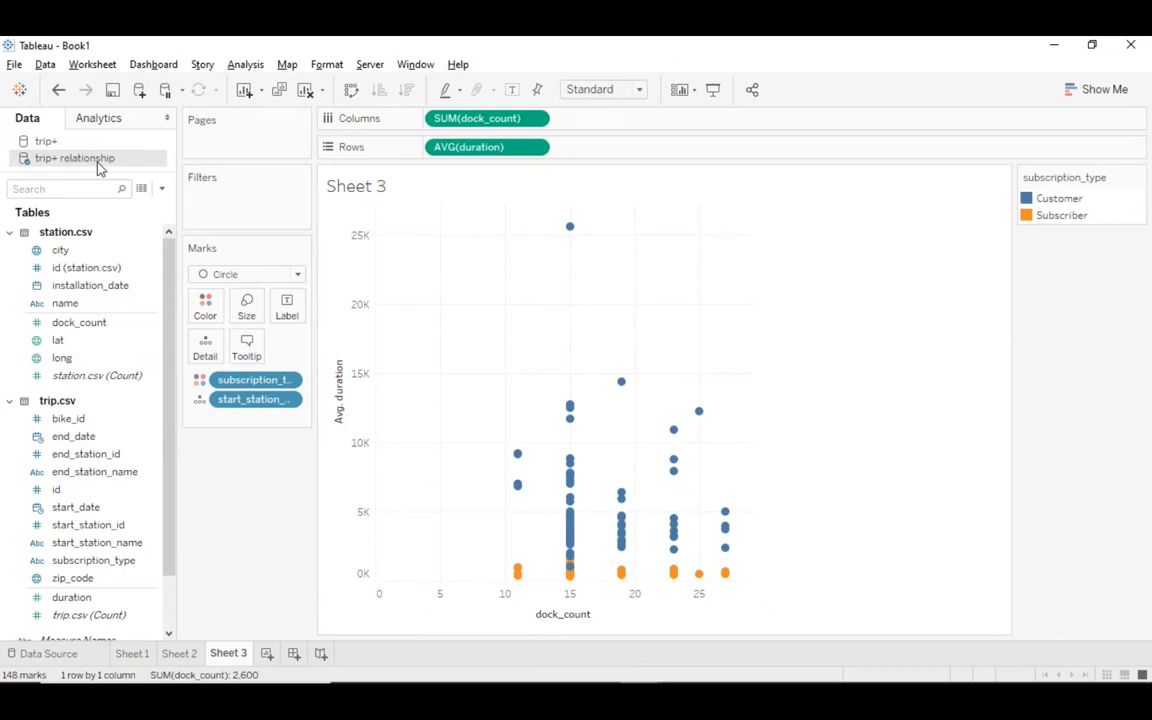
pyautogui.hotkey('alt', 'Tab')
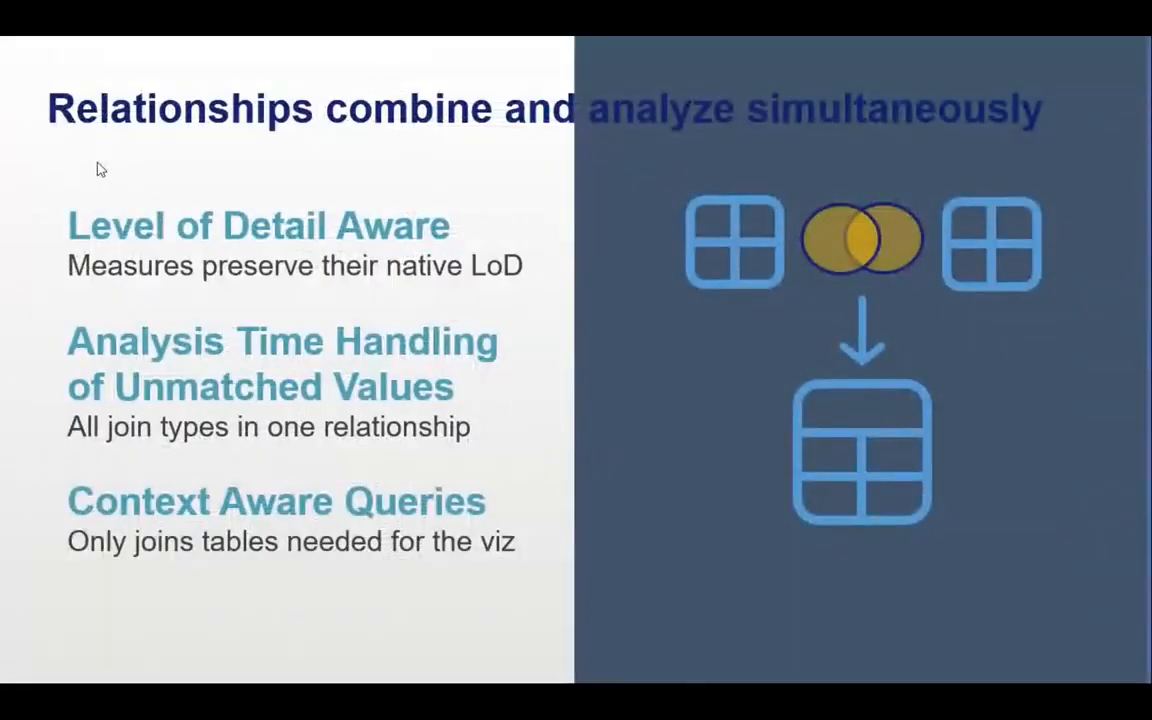
pyautogui.press('Right')
pyautogui.press('Right')
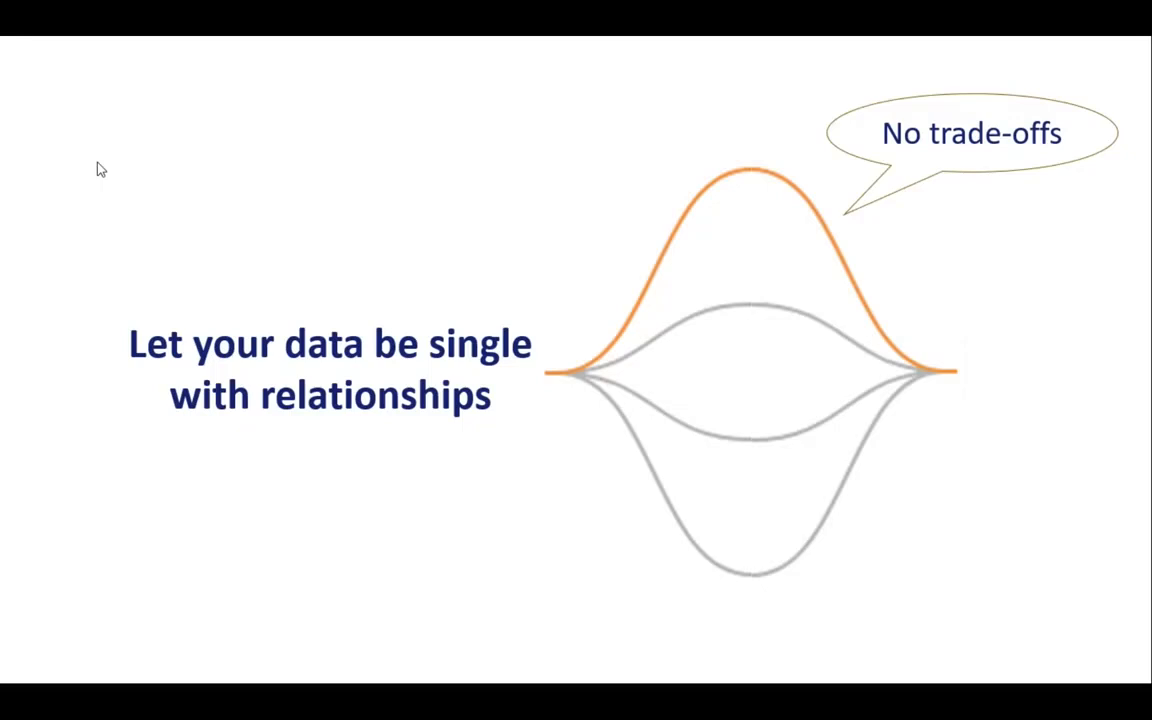
pyautogui.press('Right')
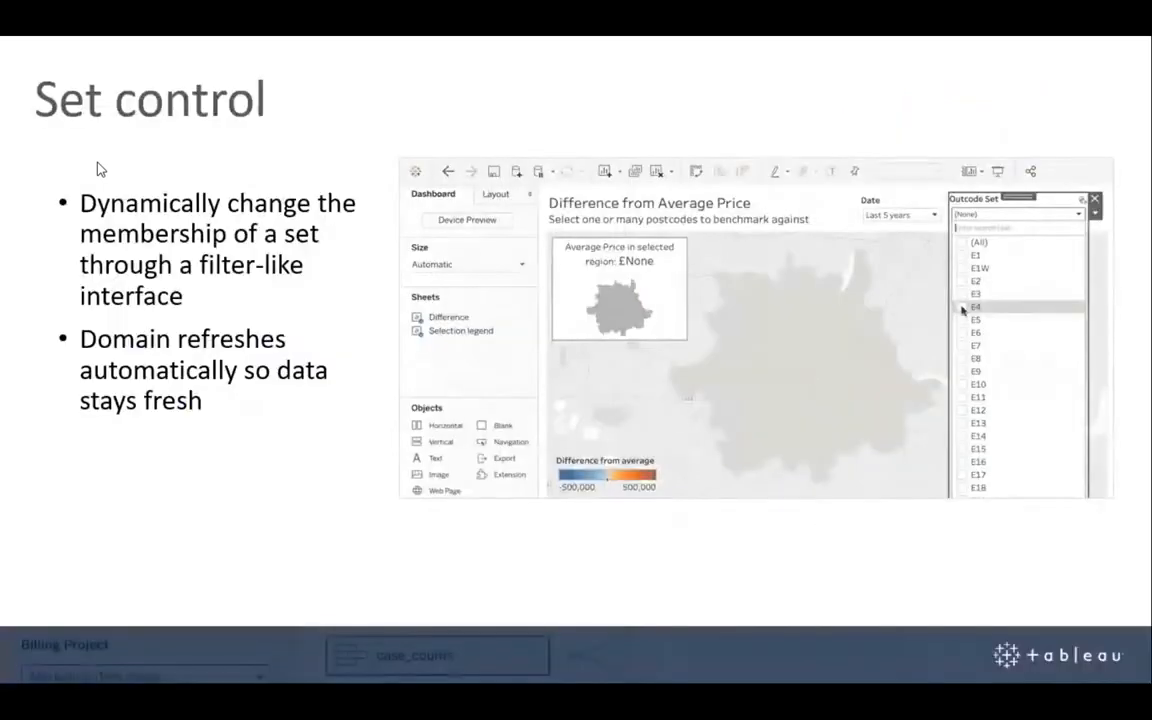
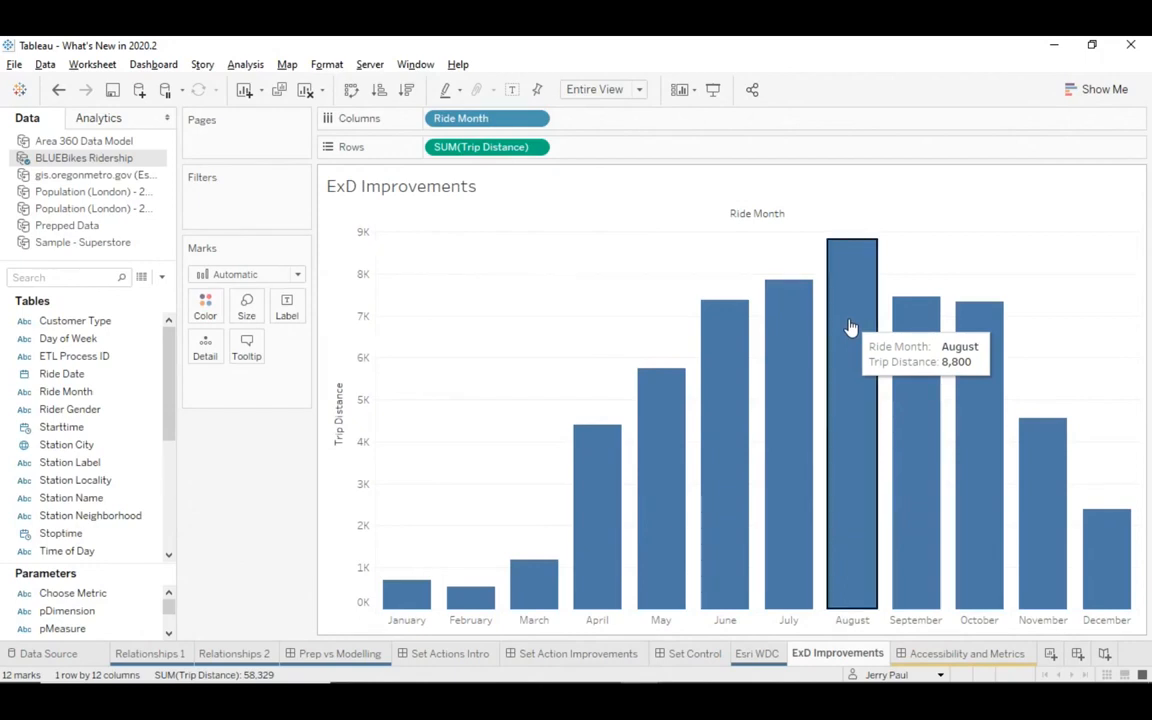
# Run Explain Data on the August bar of the ExD Improvements sheet and open the Extreme Values explanation.
pyautogui.click(849, 328)
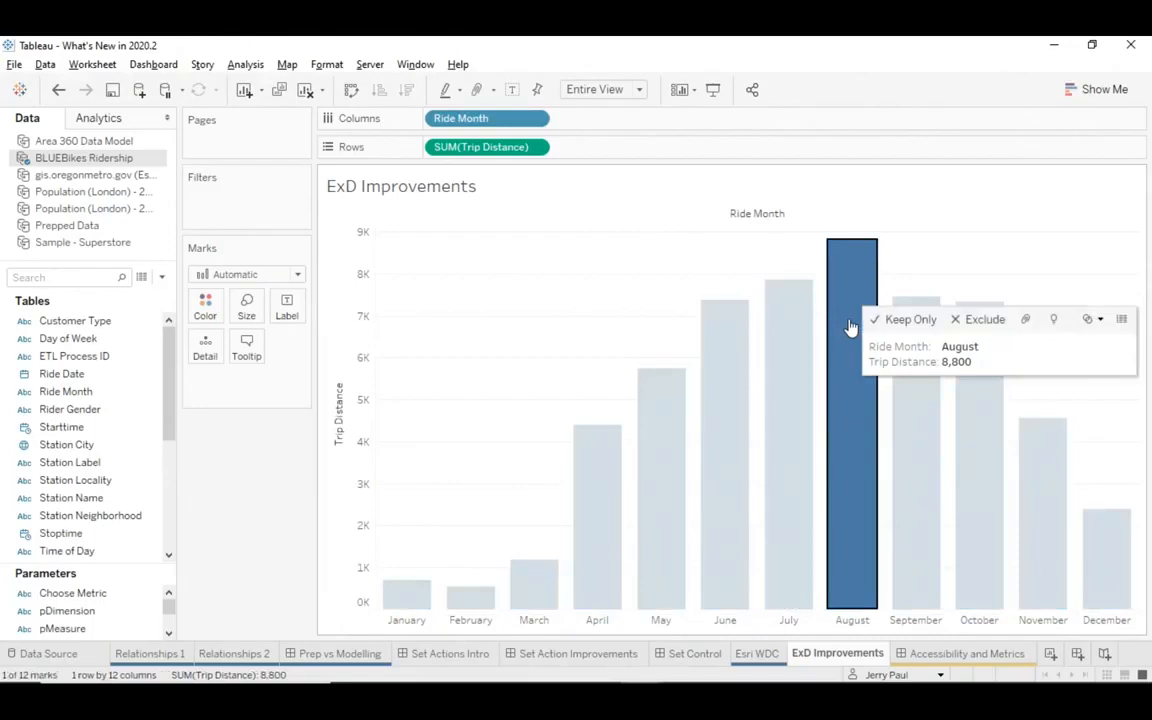
pyautogui.click(1053, 324)
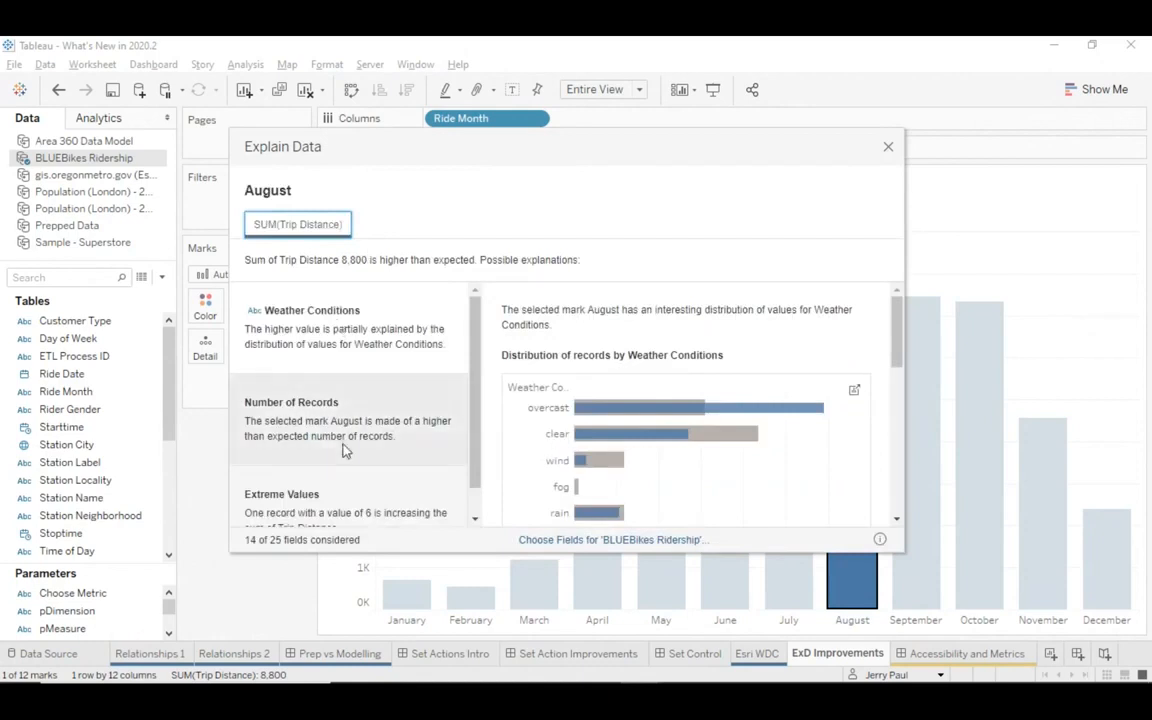
pyautogui.scroll(-1, 342, 450)
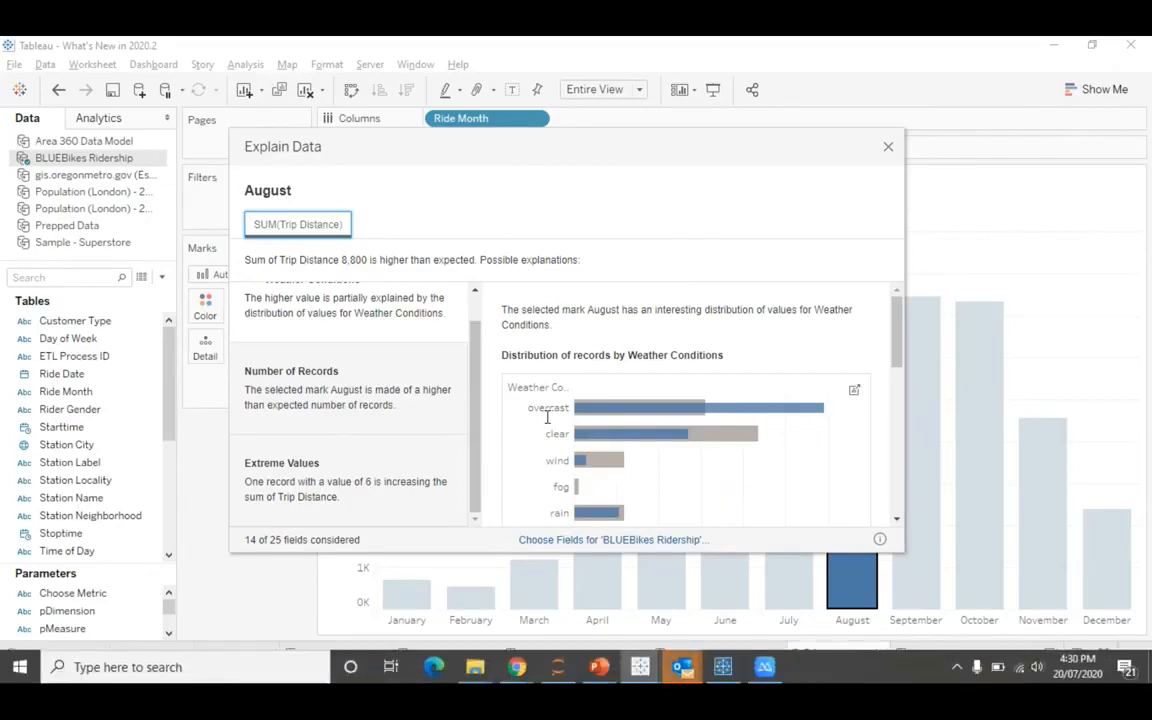
pyautogui.click(370, 477)
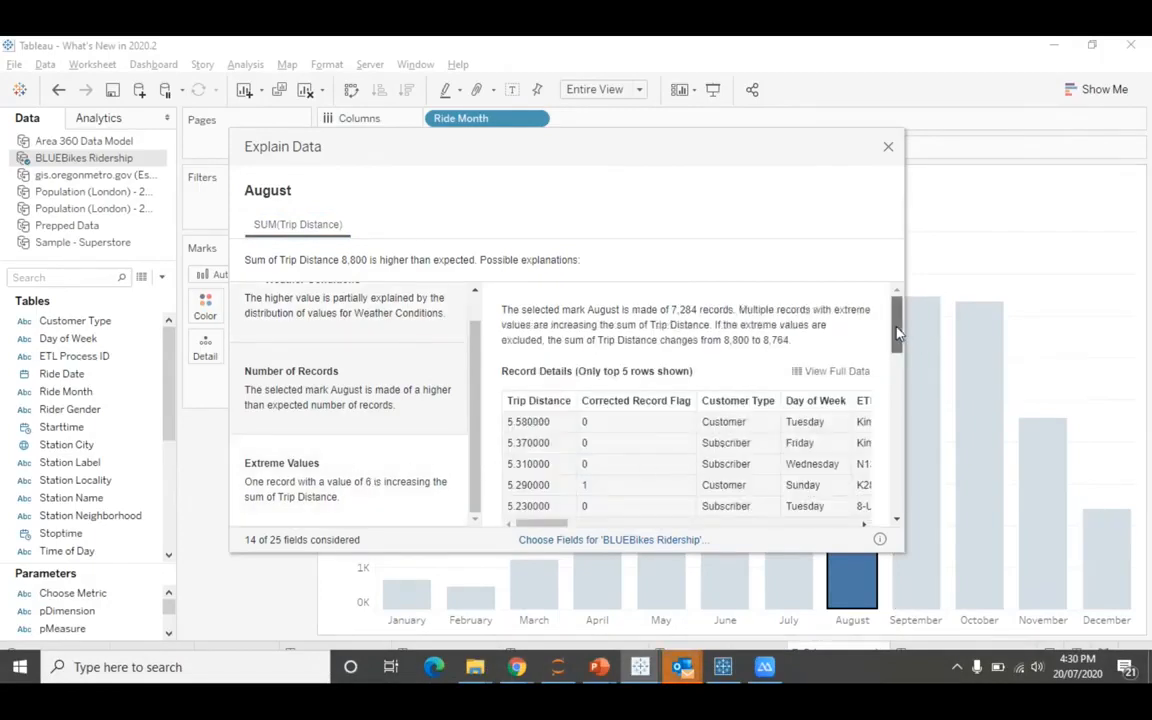
# Examine the record details and the distribution of row values in the Extreme Values explanation for August.
pyautogui.moveTo(897, 333)
pyautogui.mouseDown()
pyautogui.moveTo(897, 363)
pyautogui.moveTo(899, 352)
pyautogui.mouseUp()
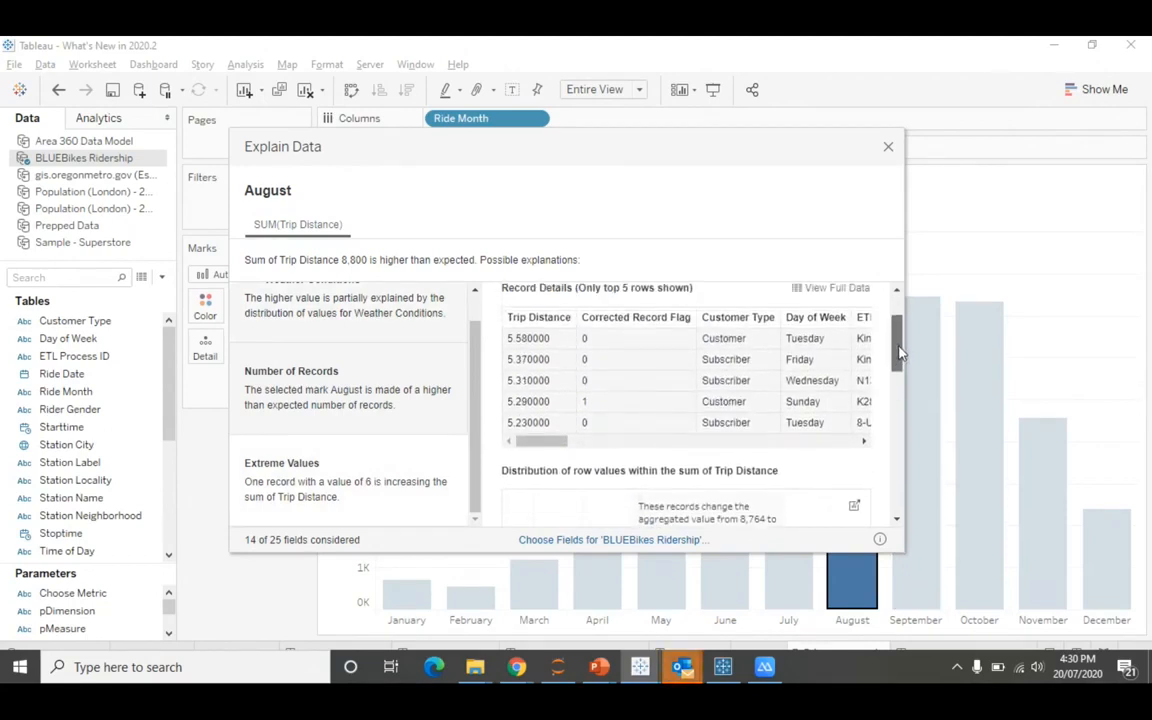
pyautogui.moveTo(540, 441)
pyautogui.mouseDown()
pyautogui.moveTo(567, 451)
pyautogui.moveTo(532, 442)
pyautogui.mouseUp()
pyautogui.moveTo(897, 352); pyautogui.dragTo(897, 391)
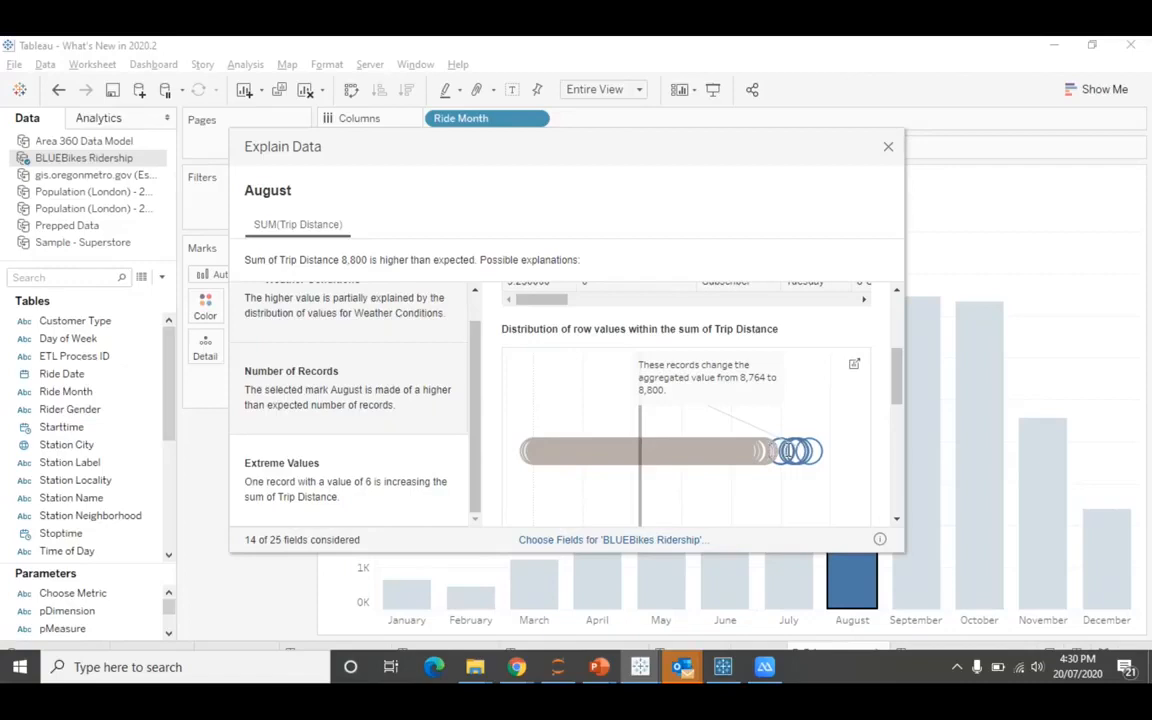
pyautogui.scroll(2, 678, 380)
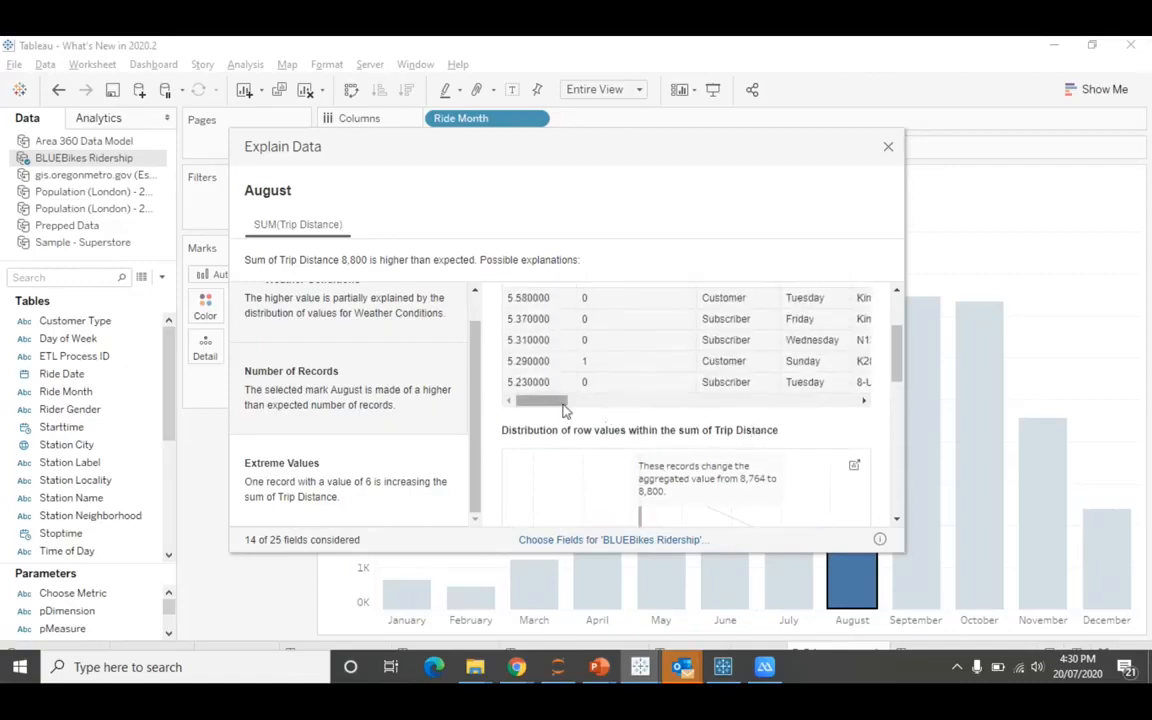
pyautogui.moveTo(560, 404)
pyautogui.mouseDown()
pyautogui.moveTo(583, 405)
pyautogui.moveTo(541, 408)
pyautogui.mouseUp()
pyautogui.scroll(1, 897, 360)
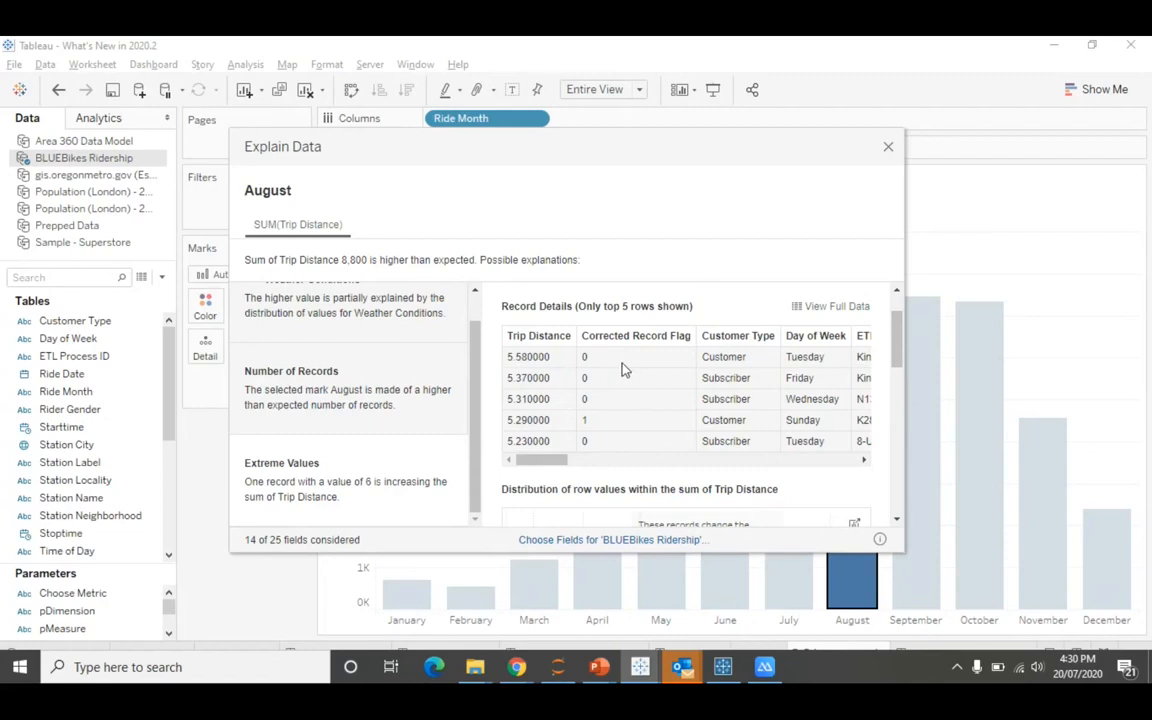
pyautogui.scroll(-1, 619, 409)
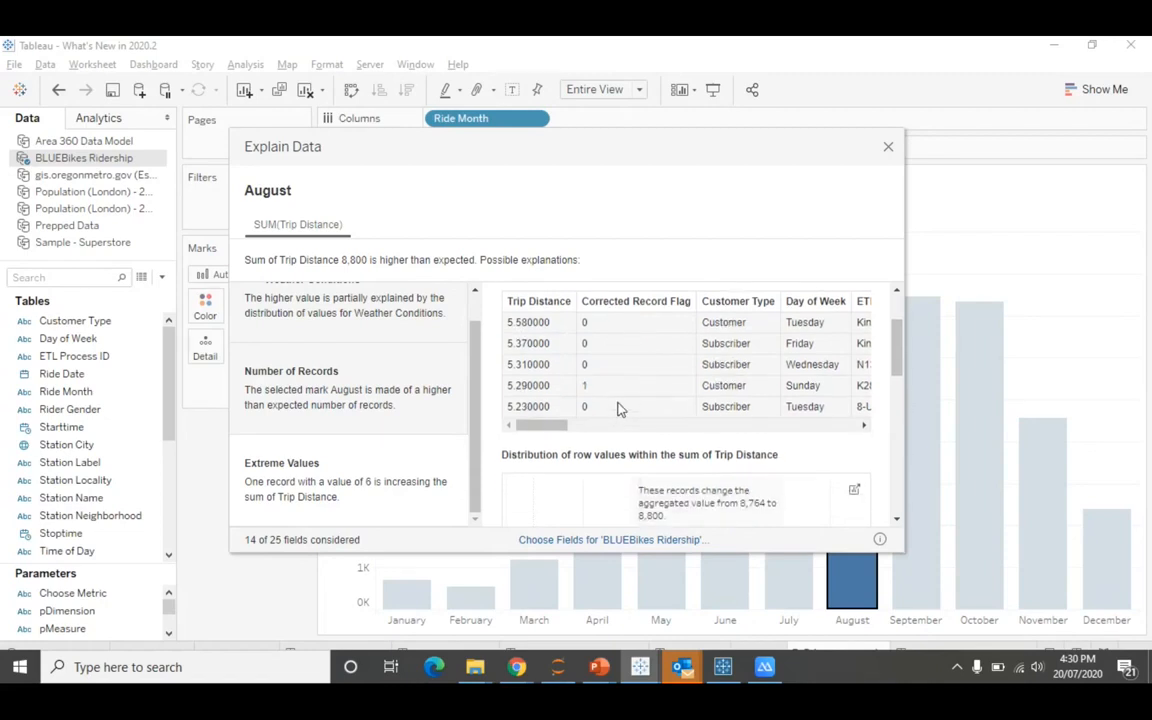
pyautogui.scroll(-1, 619, 409)
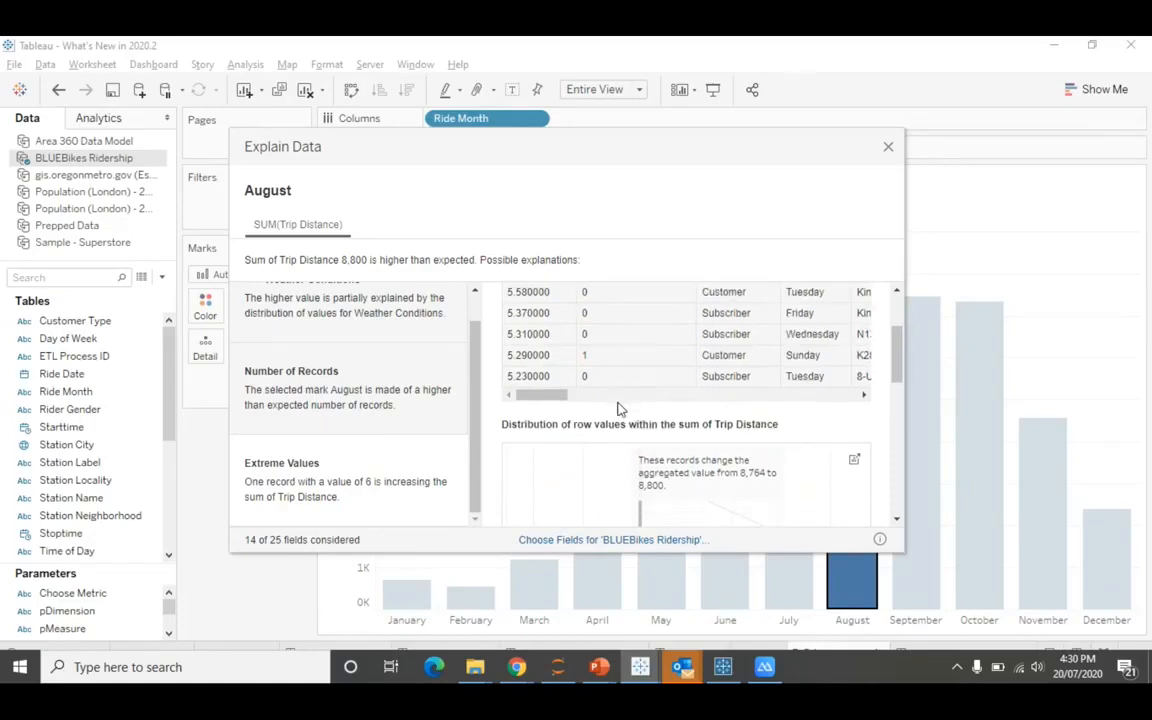
pyautogui.scroll(-3, 619, 409)
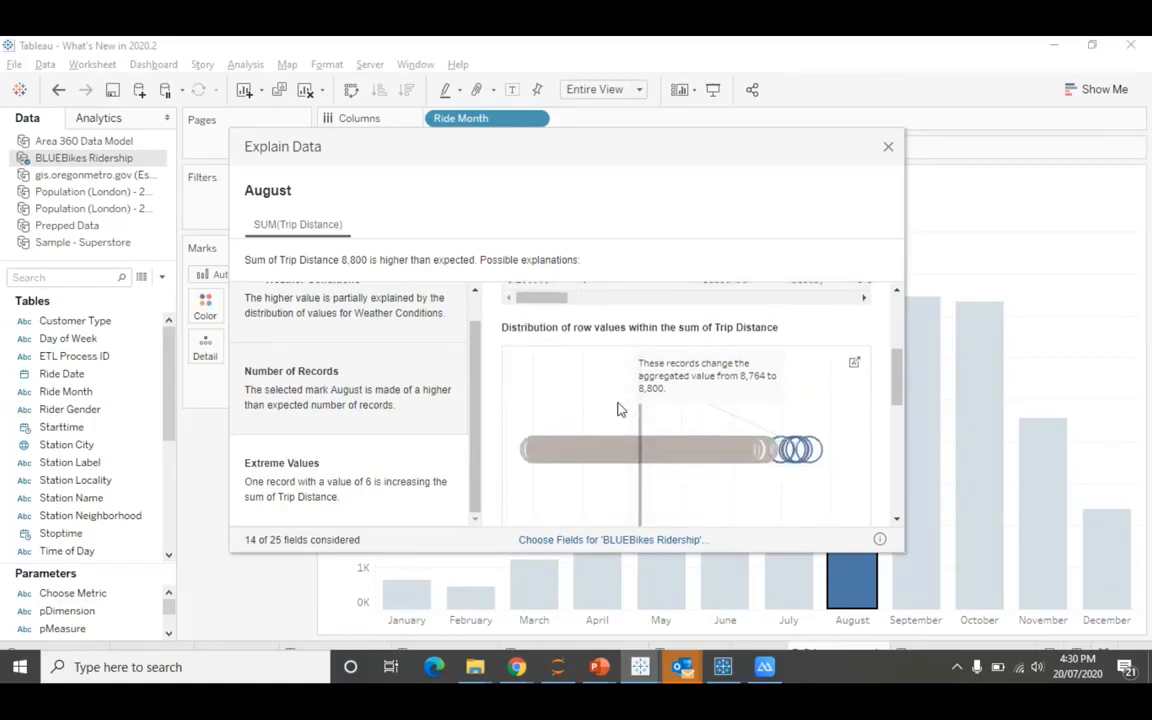
# Review which BLUEBikes Ridership fields Explain Data uses without changing them, and close the explanation.
pyautogui.click(609, 539)
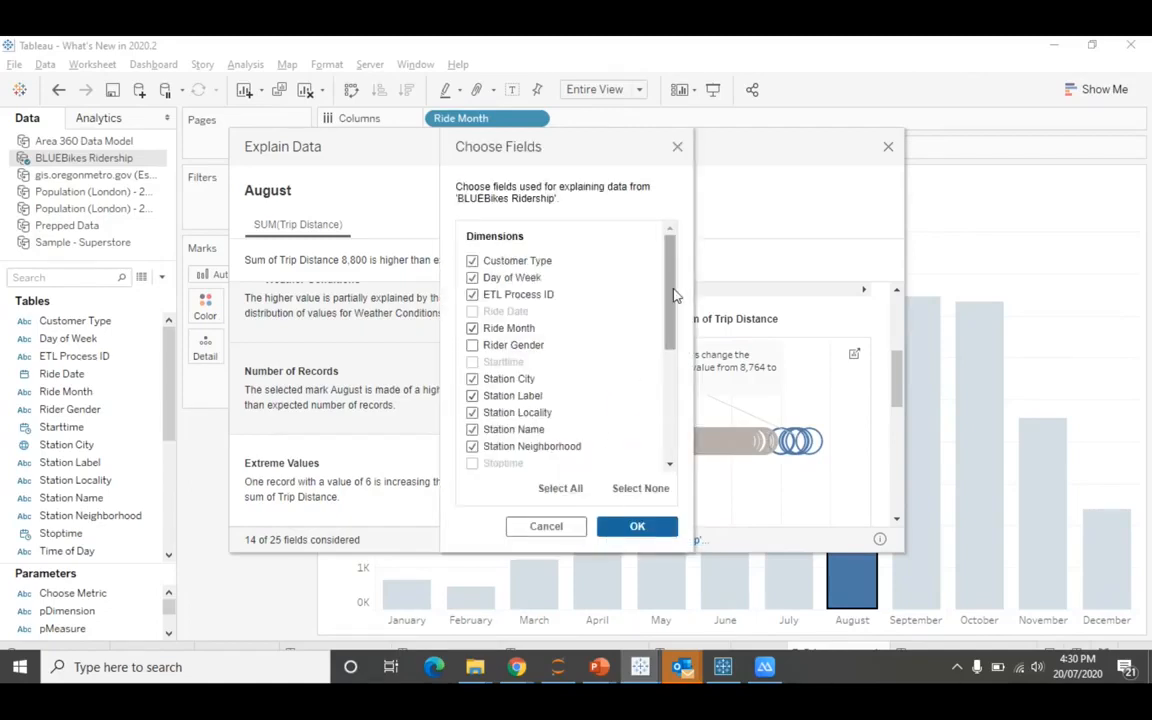
pyautogui.moveTo(672, 296)
pyautogui.mouseDown()
pyautogui.moveTo(674, 385)
pyautogui.moveTo(672, 245)
pyautogui.moveTo(668, 281)
pyautogui.mouseUp()
pyautogui.scroll(-1, 666, 284)
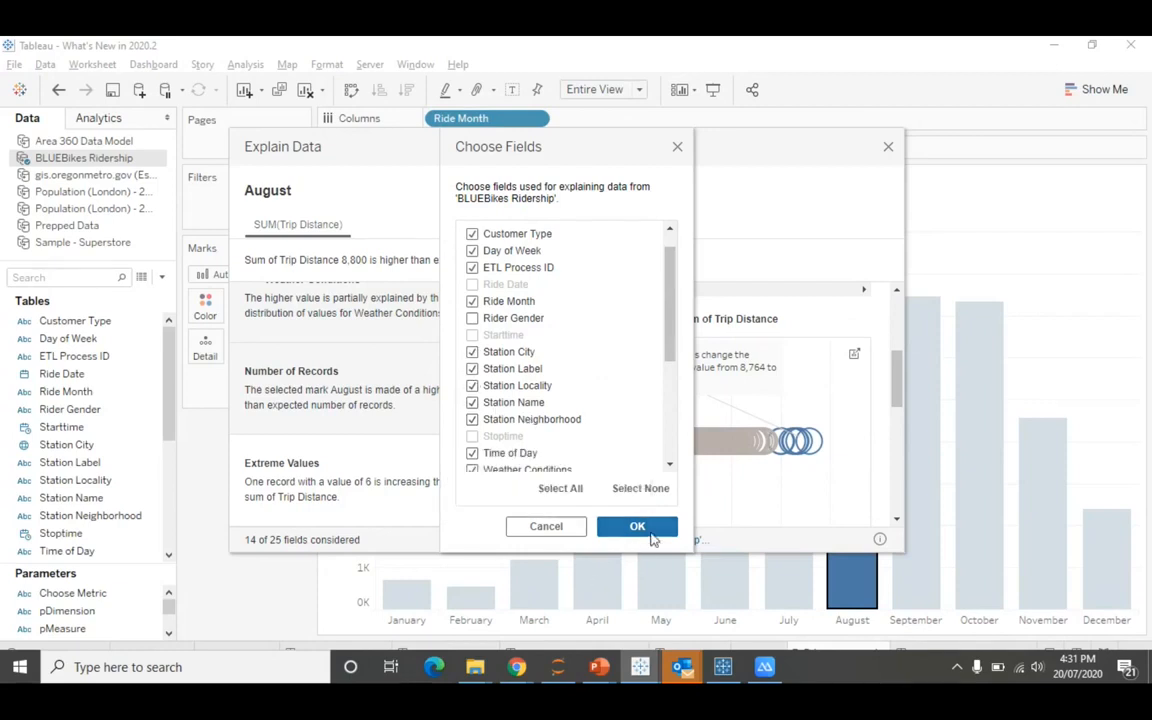
pyautogui.click(678, 148)
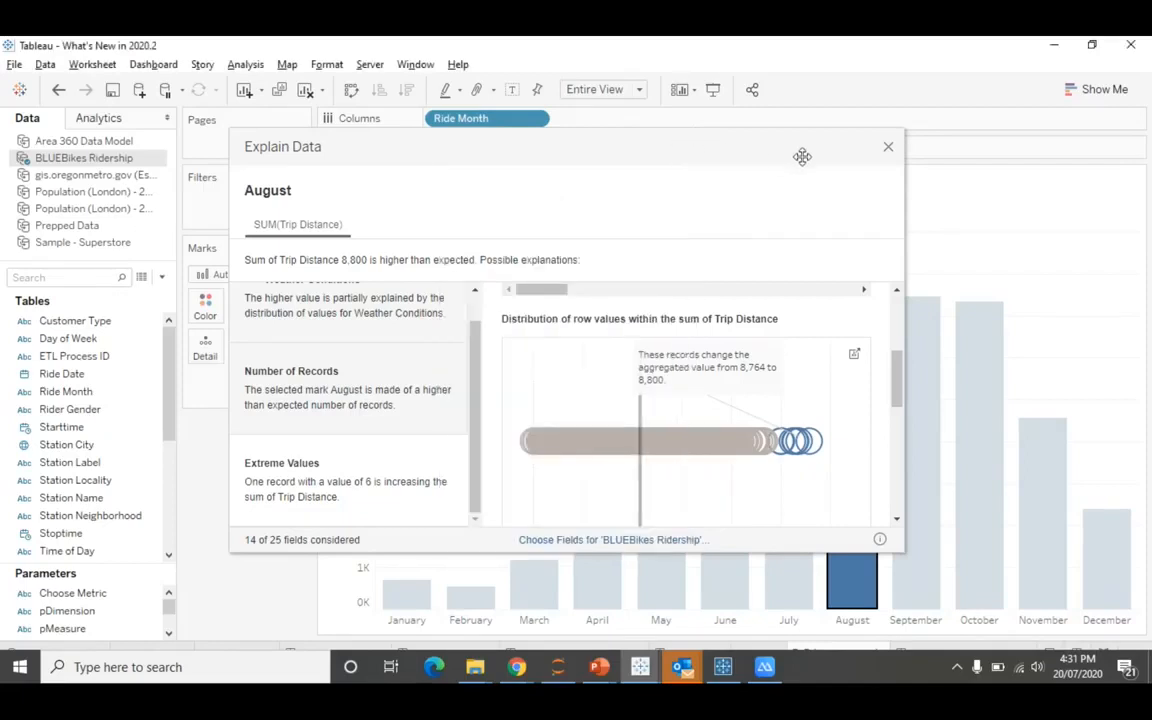
pyautogui.click(887, 150)
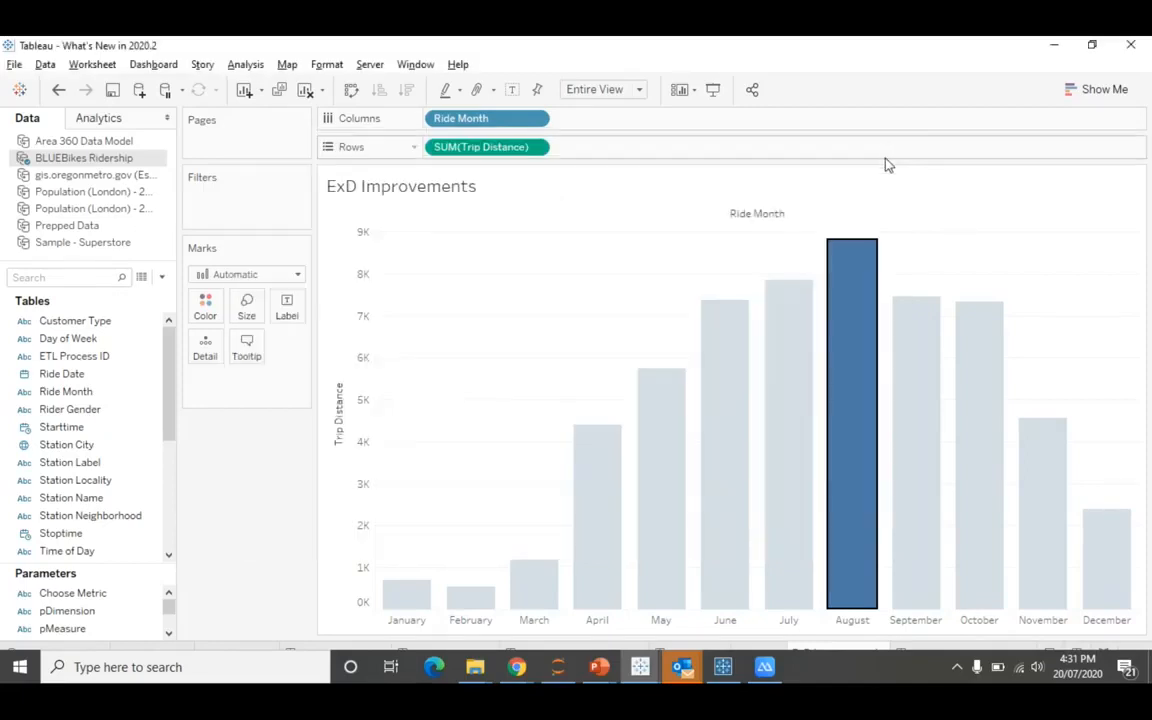
# Switch to the PowerPoint slide show and advance to the Ask Data Improvements slide.
pyautogui.hotkey('alt', 'Tab')
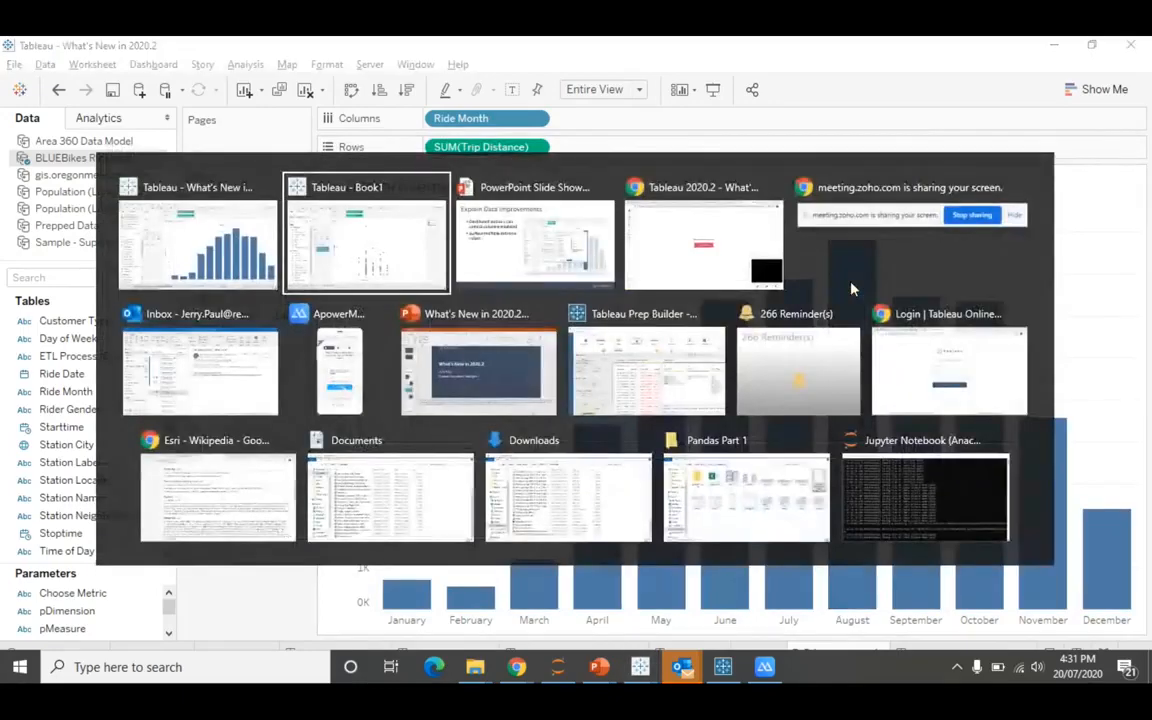
pyautogui.hotkey('alt', 'Tab')
pyautogui.press('Right')
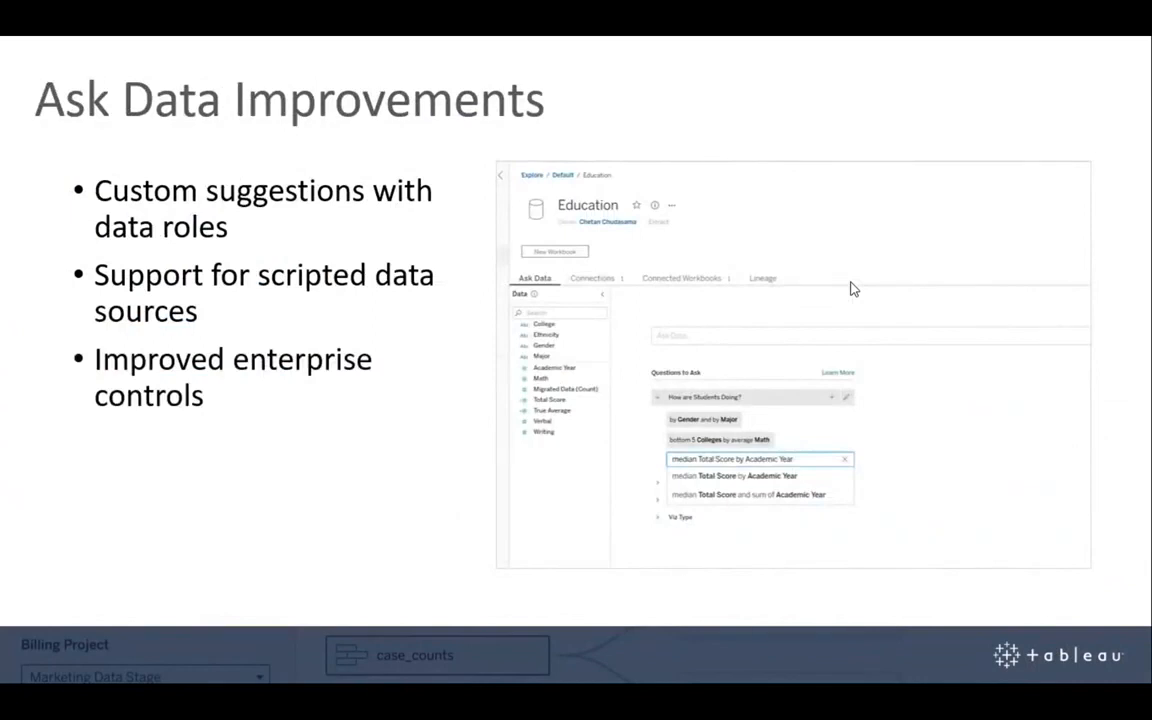
# Switch to the Retail Store Analysis dashboard in Chrome, dismiss its data quality notice and show its Data Details.
pyautogui.hotkey('alt', 'Tab')
pyautogui.hotkey('alt', 'Tab')
pyautogui.hotkey('alt', 'Tab')
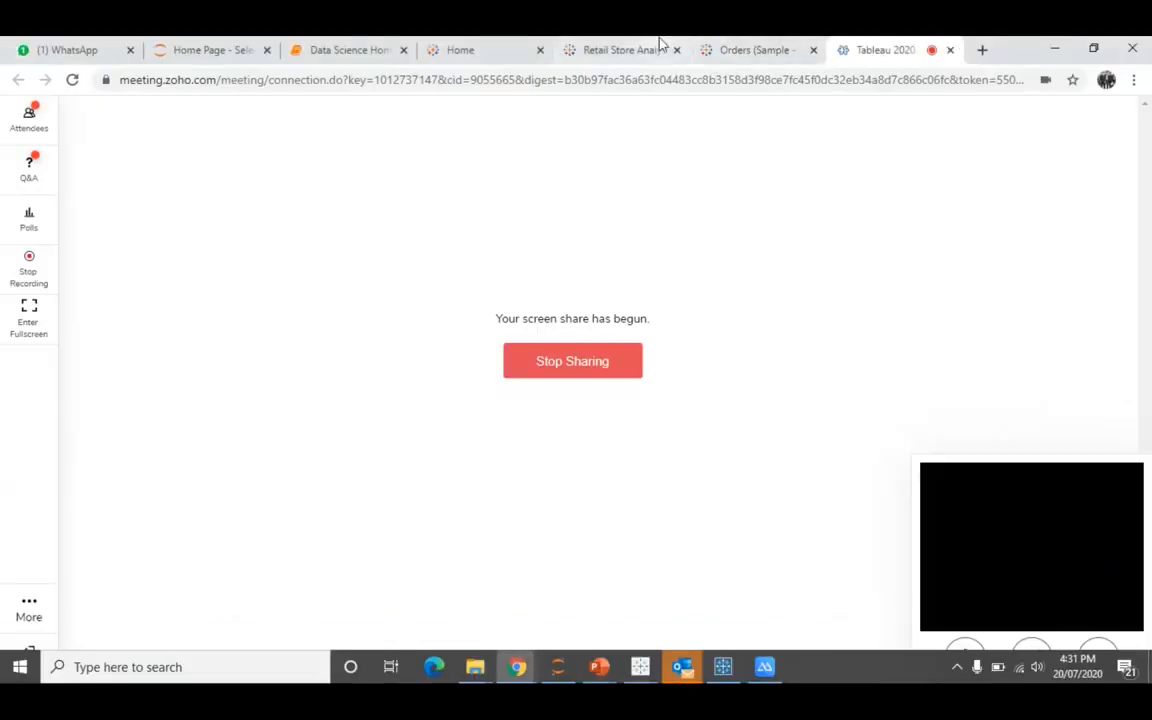
pyautogui.click(655, 48)
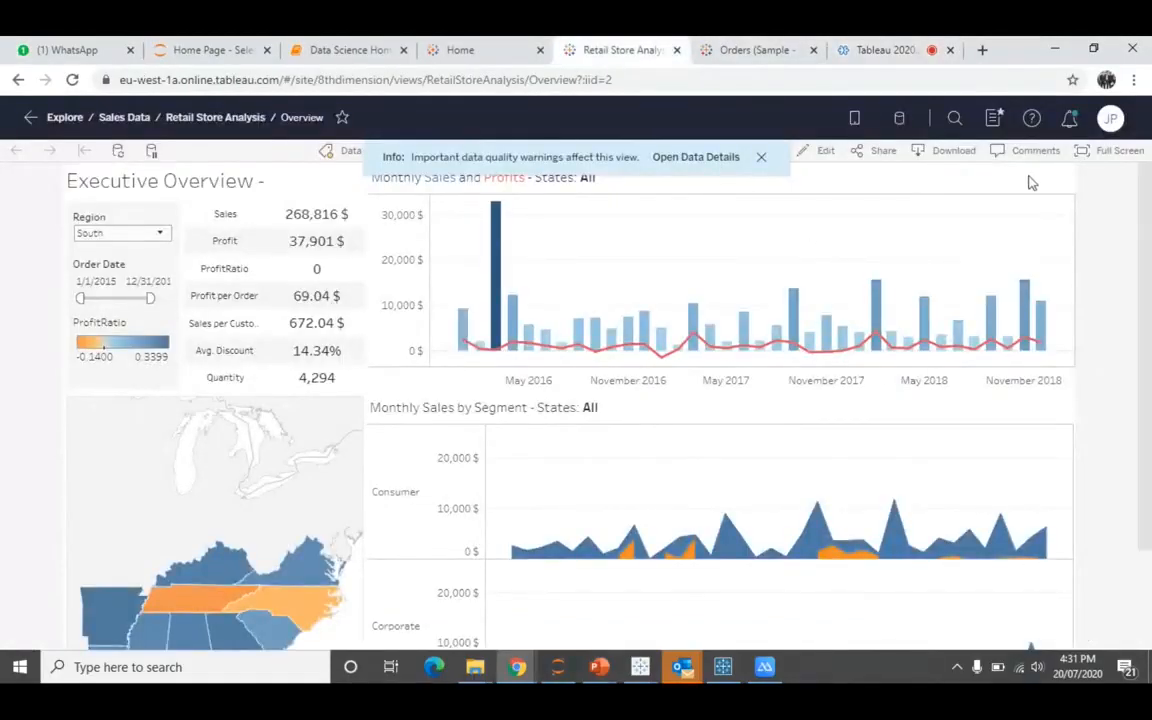
pyautogui.click(762, 157)
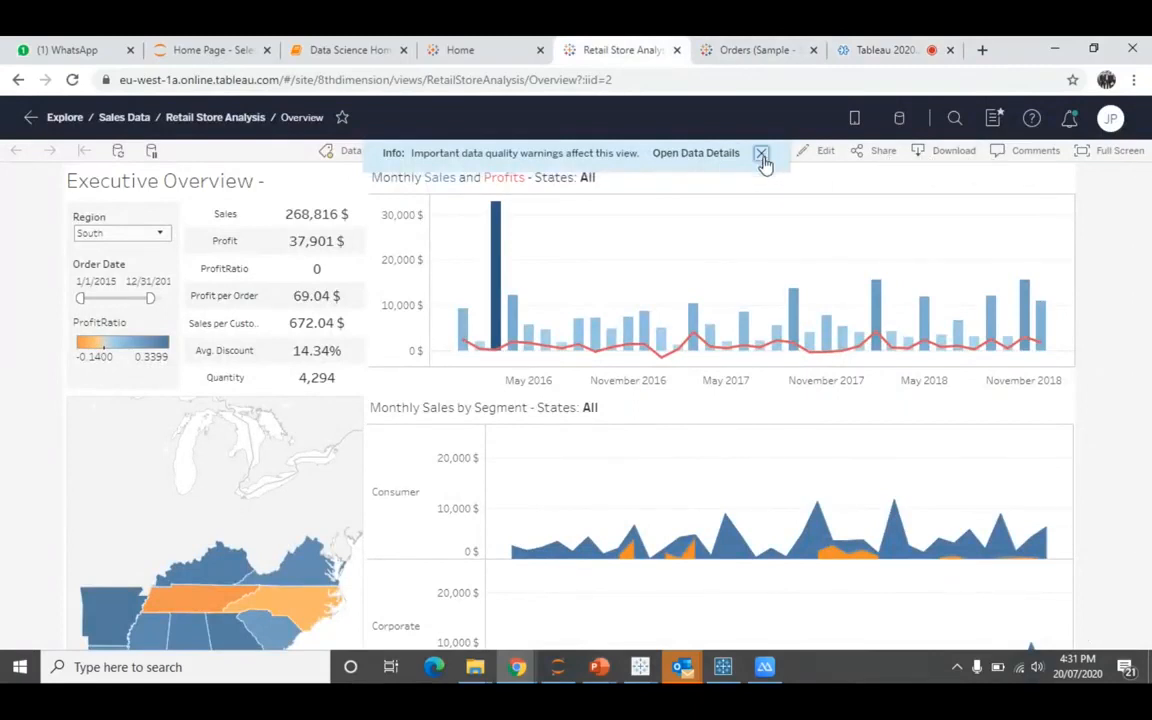
pyautogui.click(360, 151)
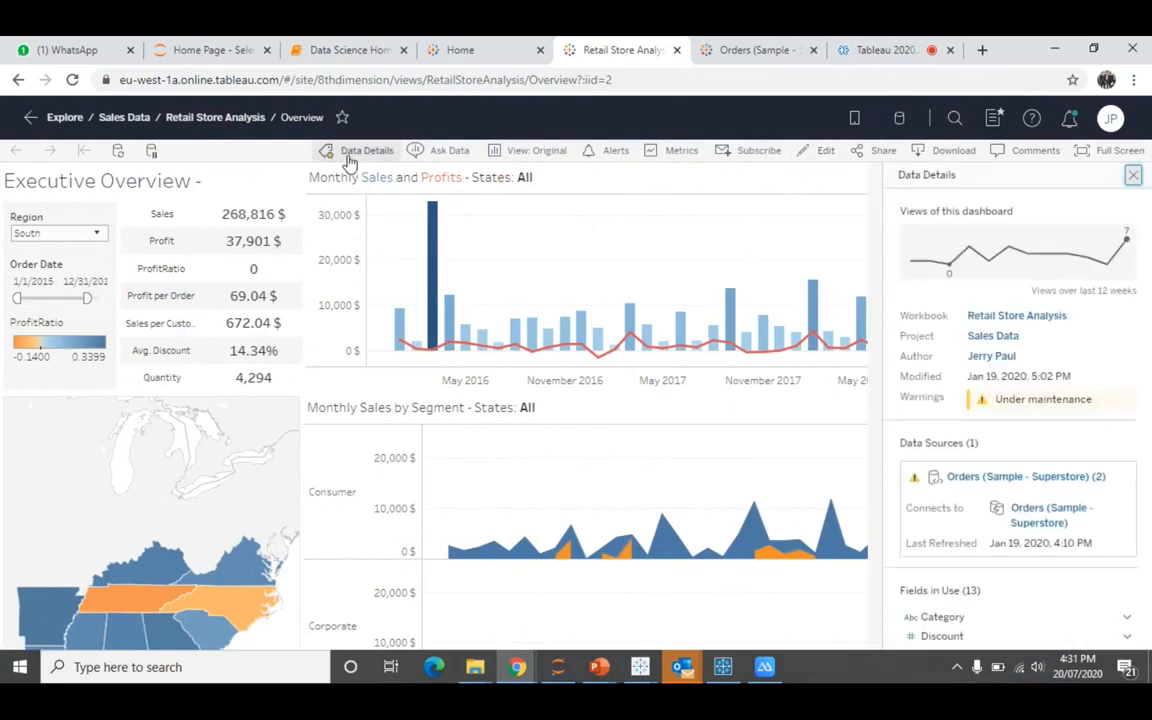
# Open Ask Data for the connected Orders (Sample - Superstore) data source, closing the Outlook reminders and reloading the page.
pyautogui.click(1037, 512)
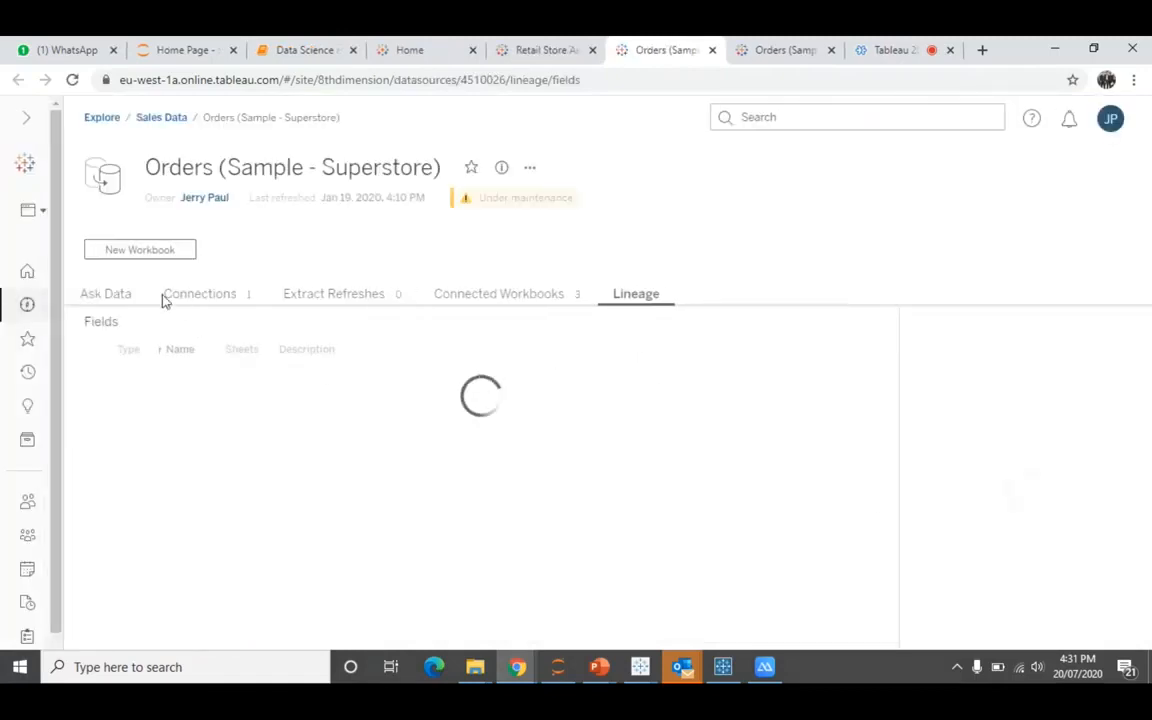
pyautogui.click(106, 296)
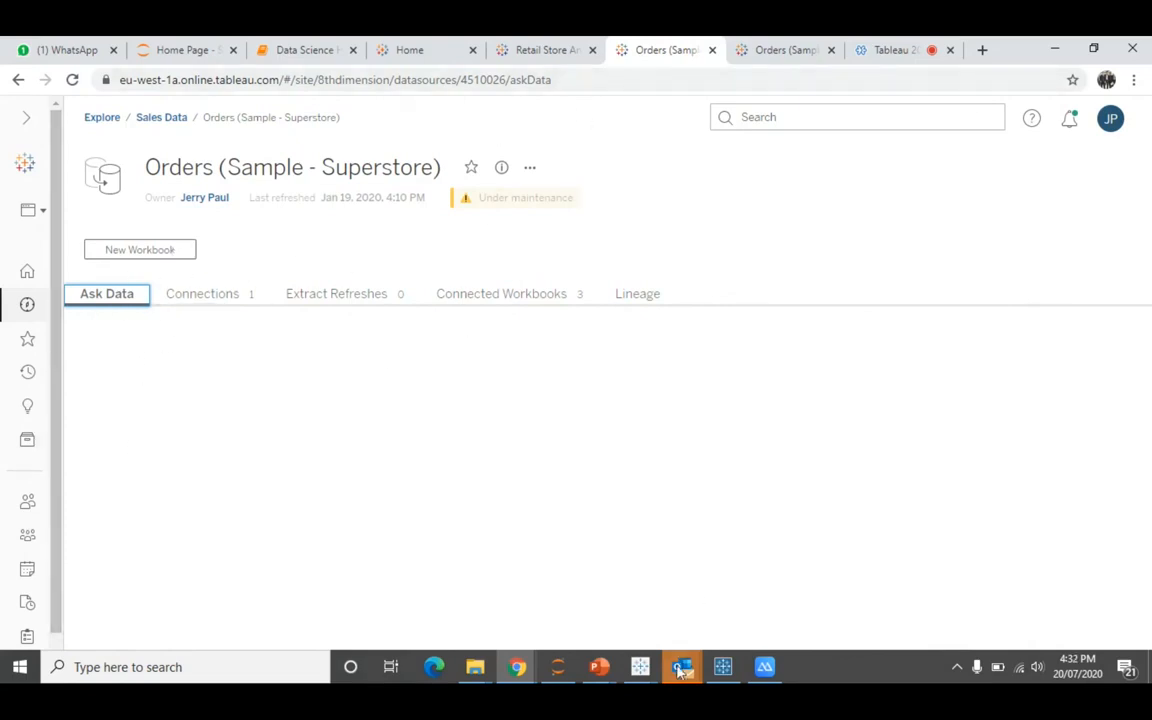
pyautogui.moveTo(682, 664)
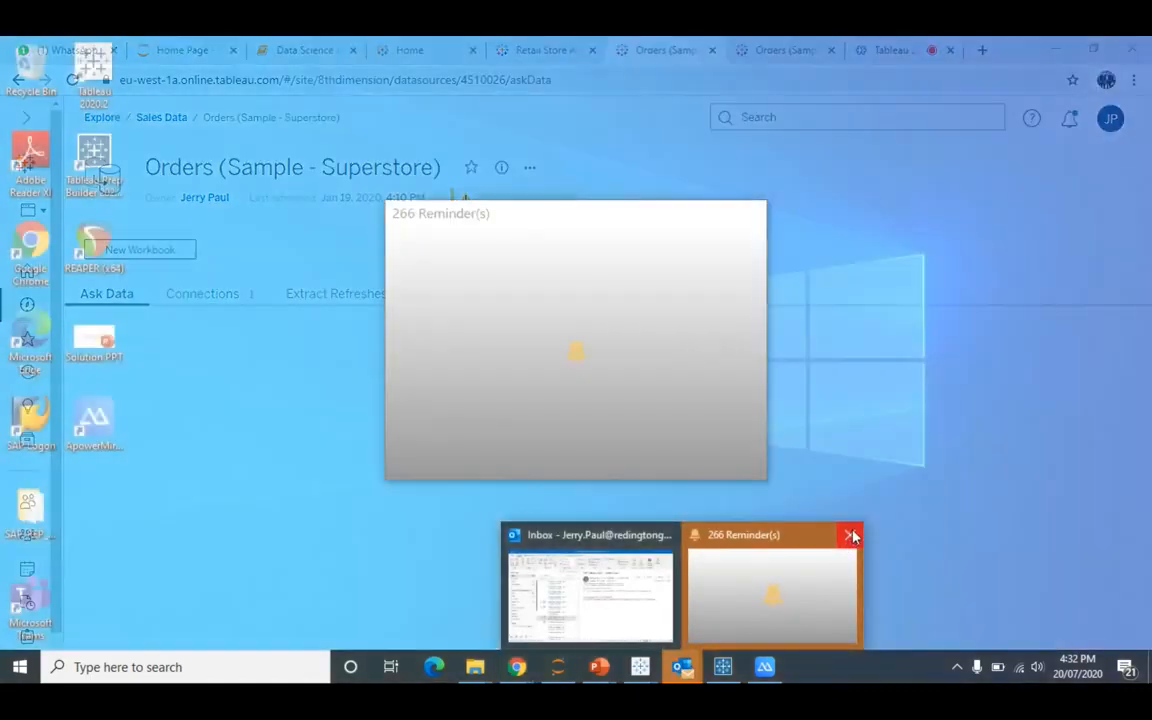
pyautogui.click(850, 536)
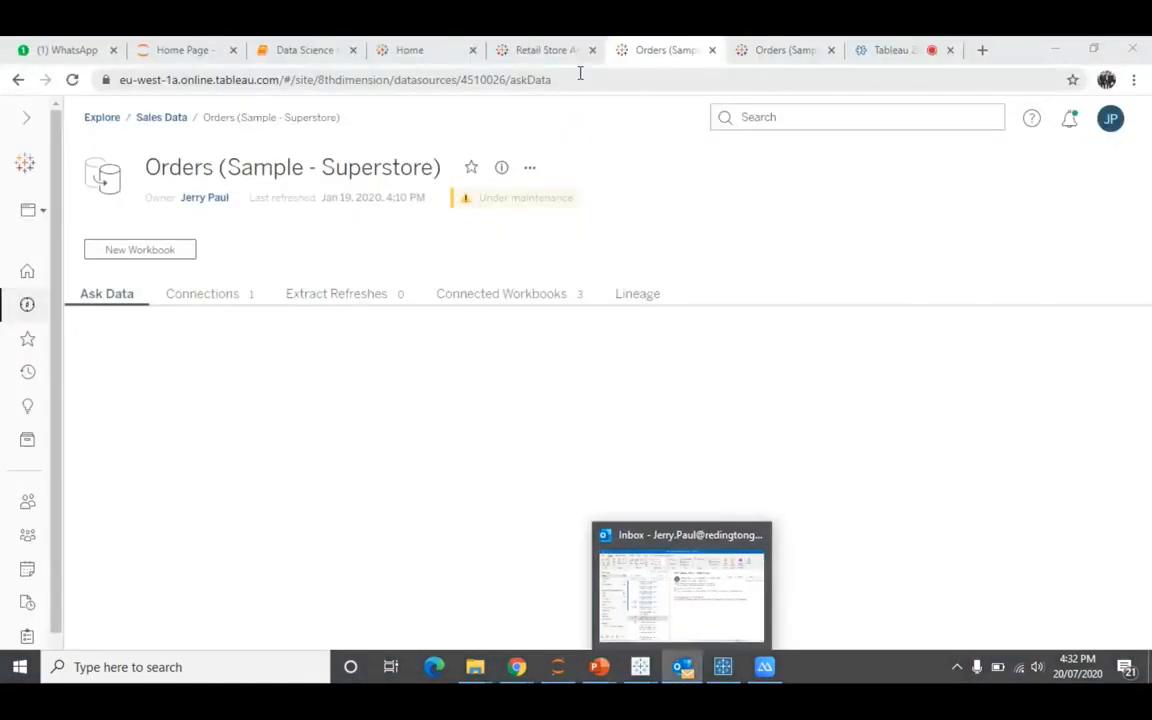
pyautogui.click(580, 73)
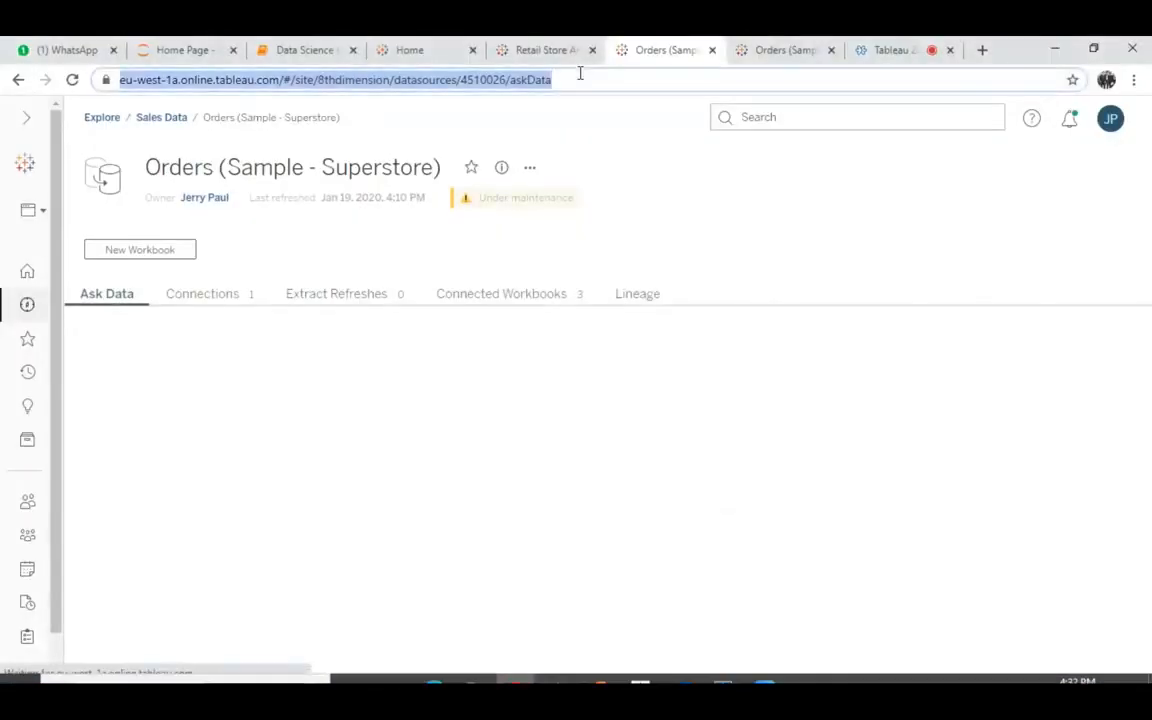
pyautogui.press('Return')
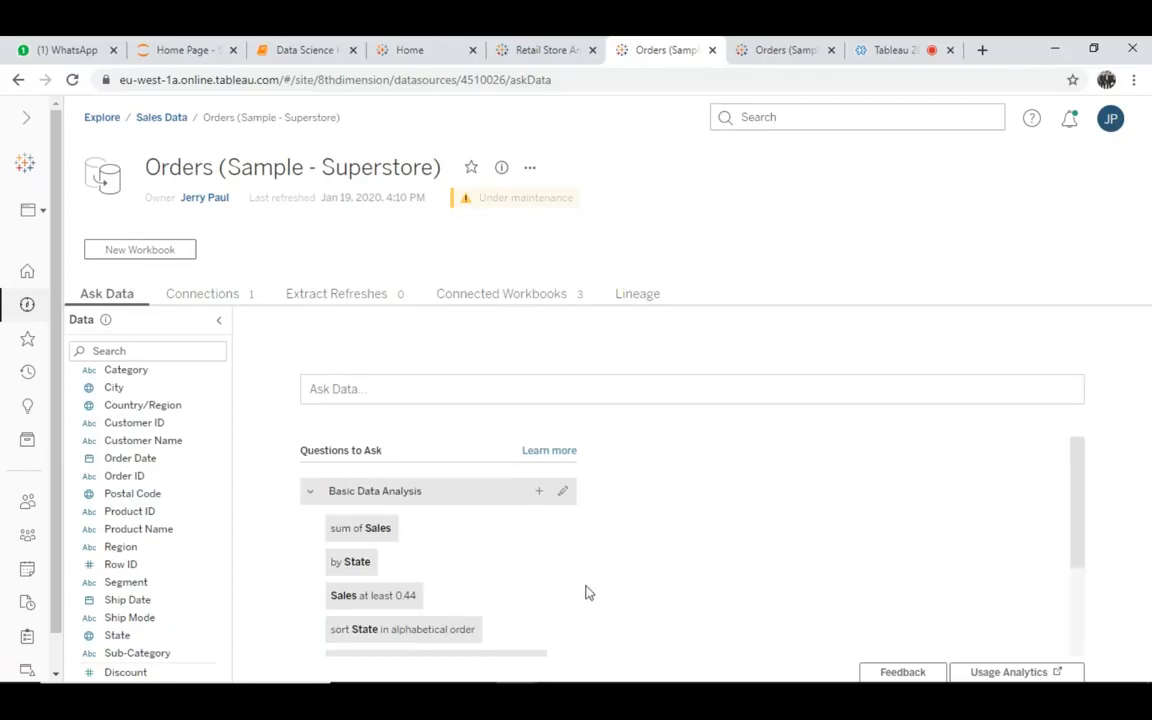
# Review how suggested questions under Basic Data Analysis are added and how "Sales at least 0.44" is edited, without changing any.
pyautogui.scroll(-2, 561, 568)
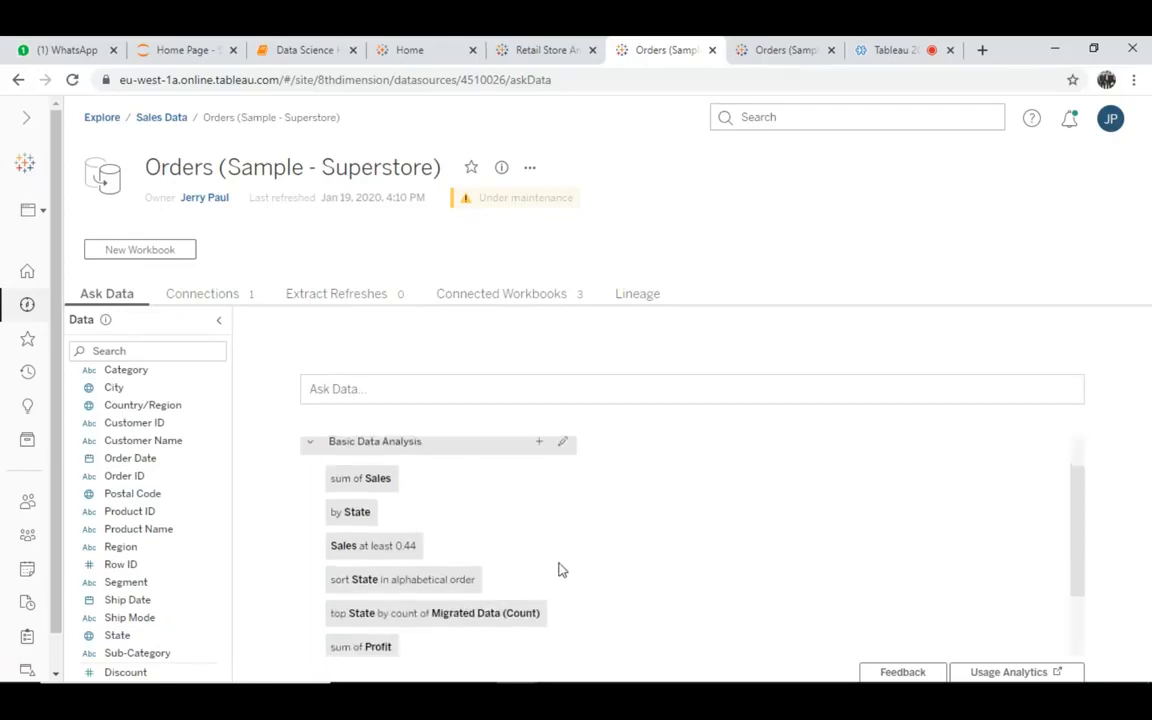
pyautogui.scroll(1, 560, 569)
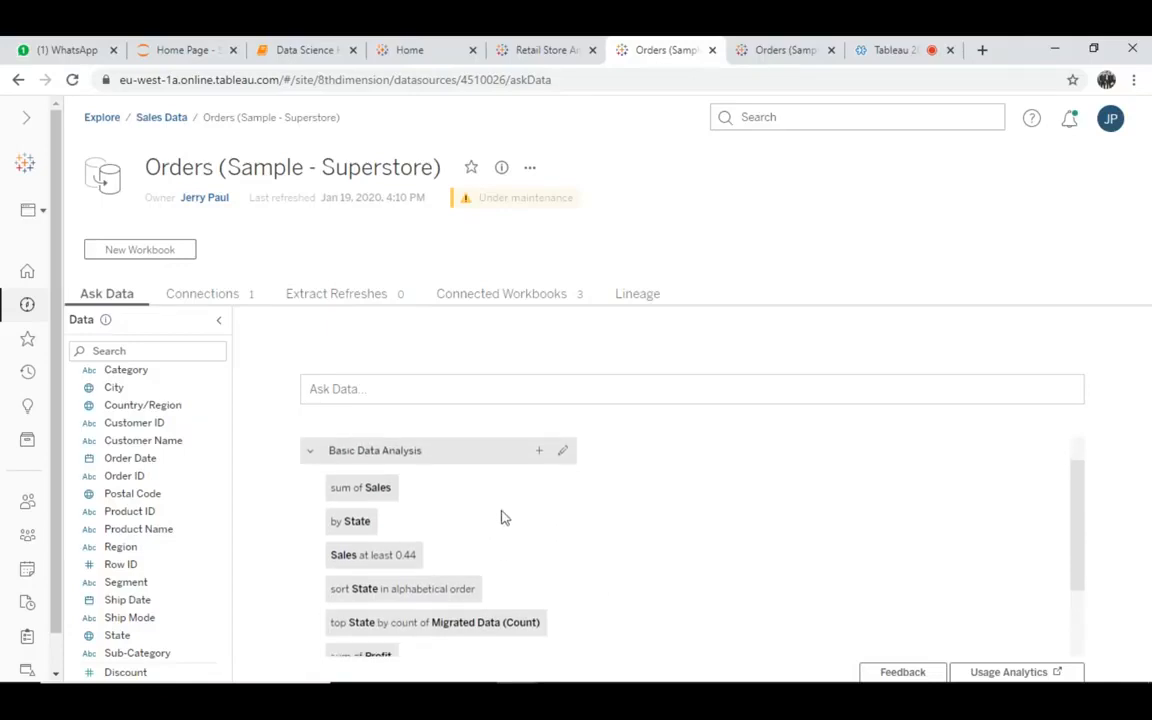
pyautogui.scroll(-1, 502, 517)
pyautogui.scroll(1, 501, 517)
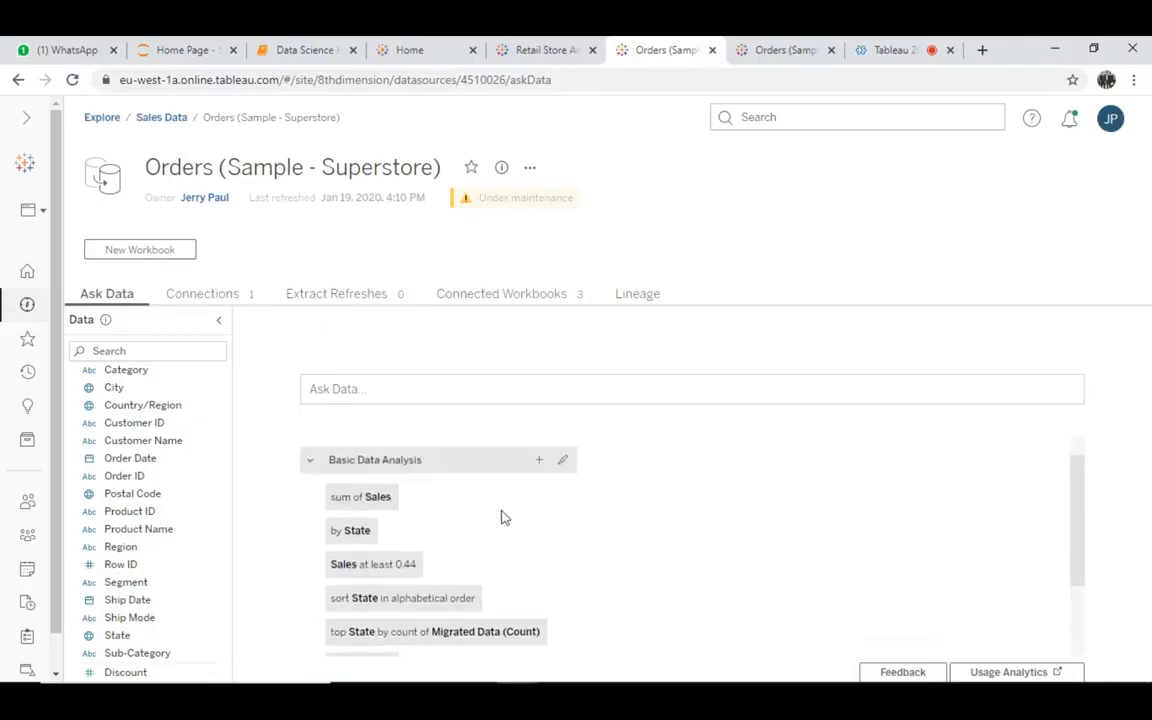
pyautogui.click(540, 465)
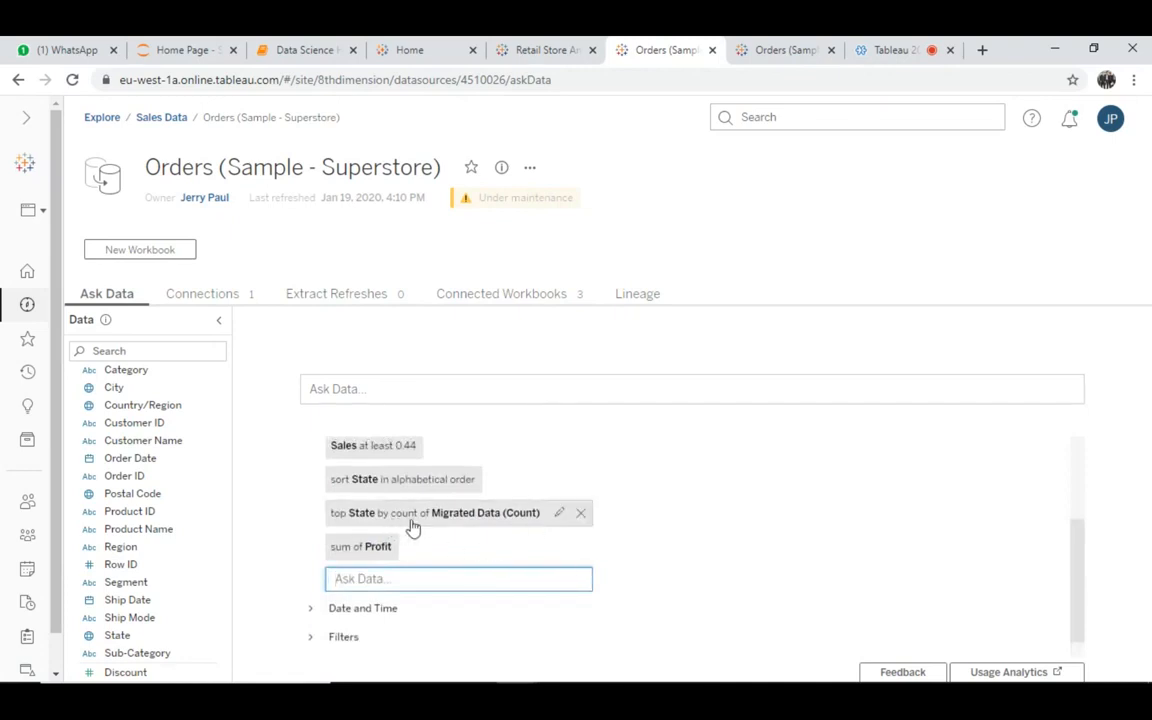
pyautogui.click(630, 545)
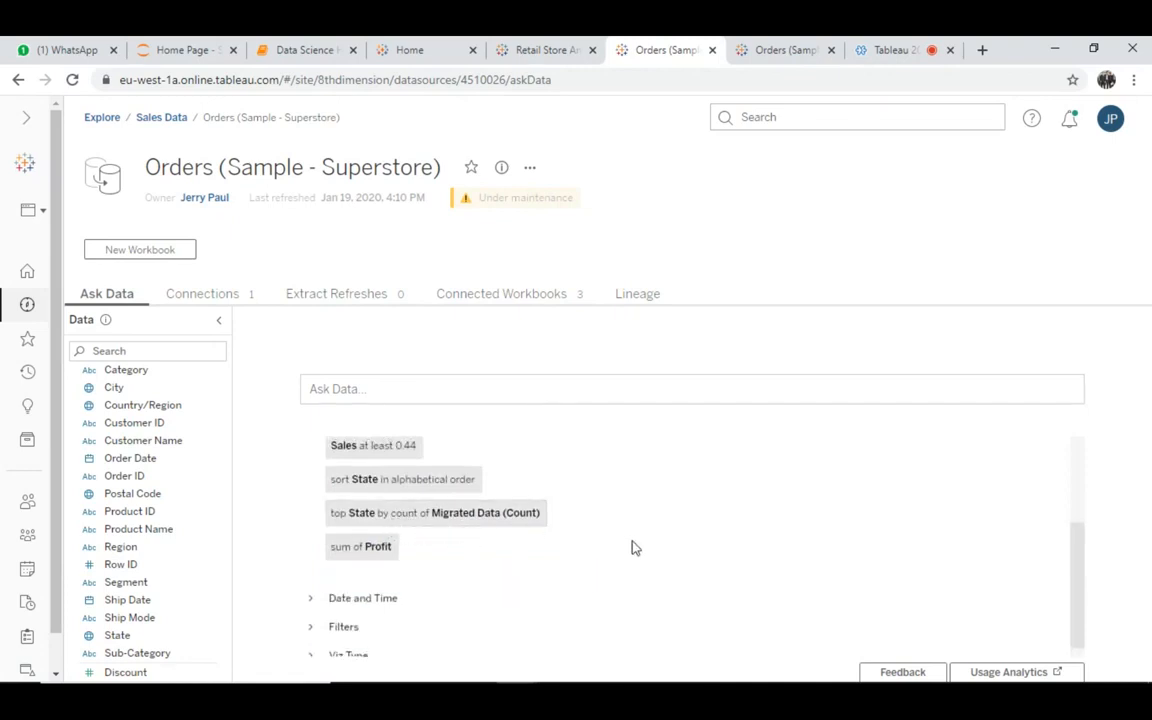
pyautogui.scroll(1, 631, 547)
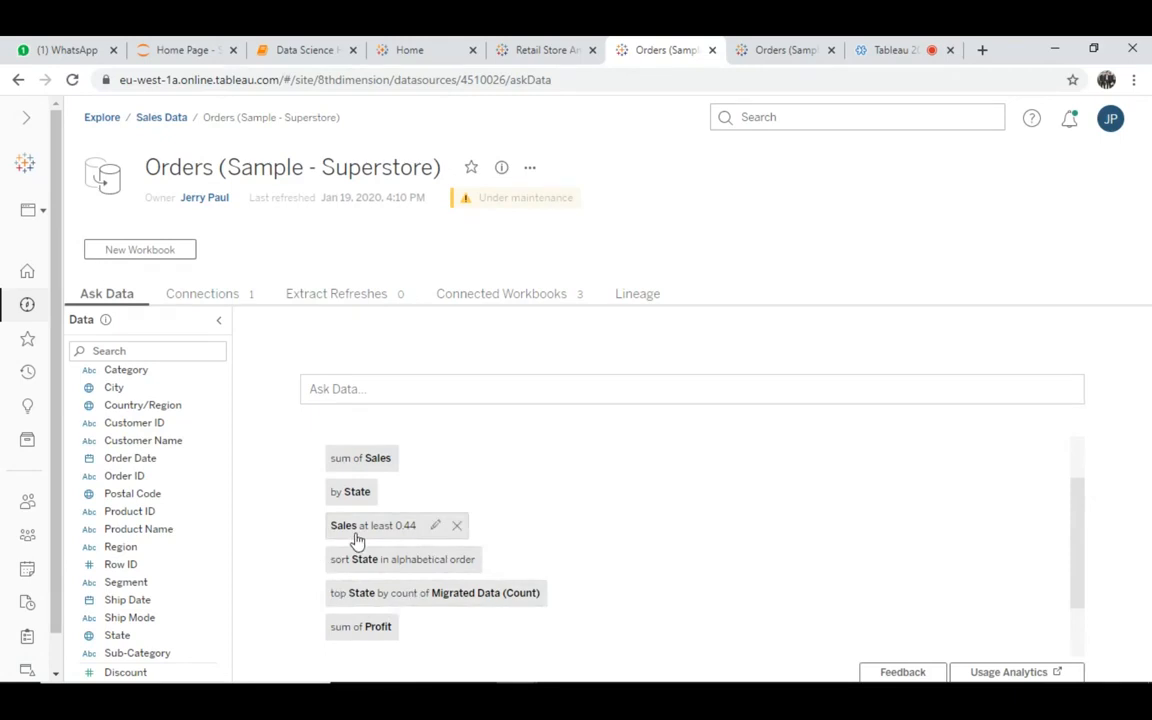
pyautogui.click(435, 528)
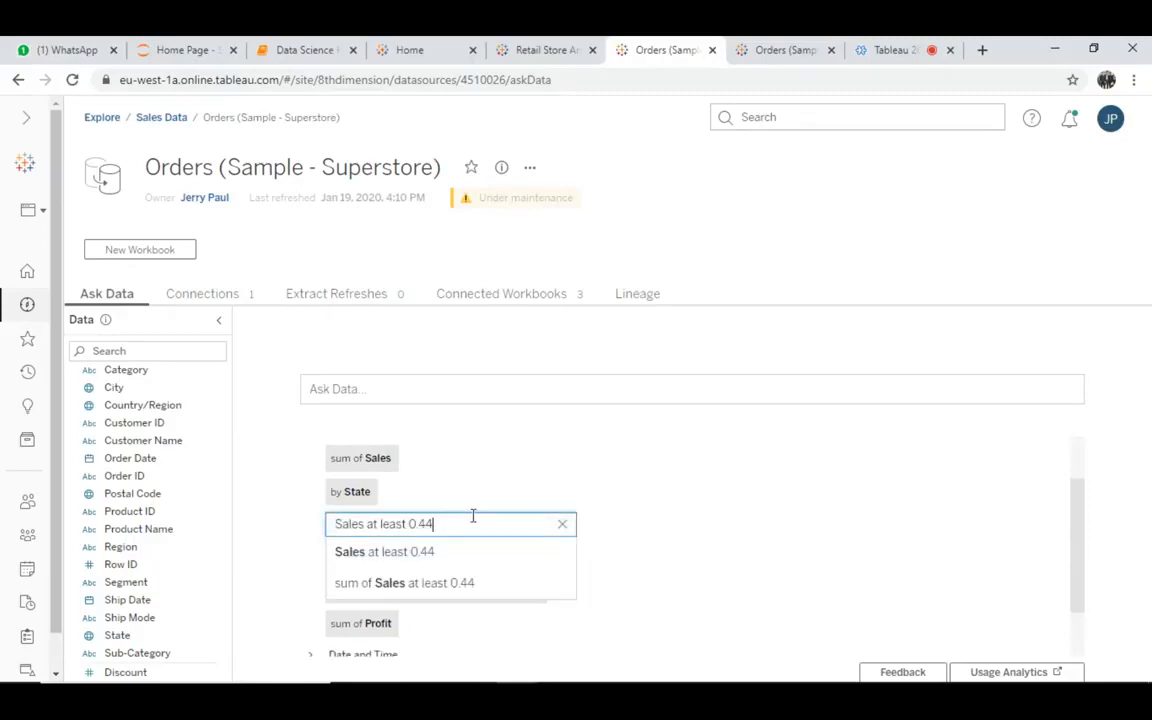
pyautogui.click(780, 515)
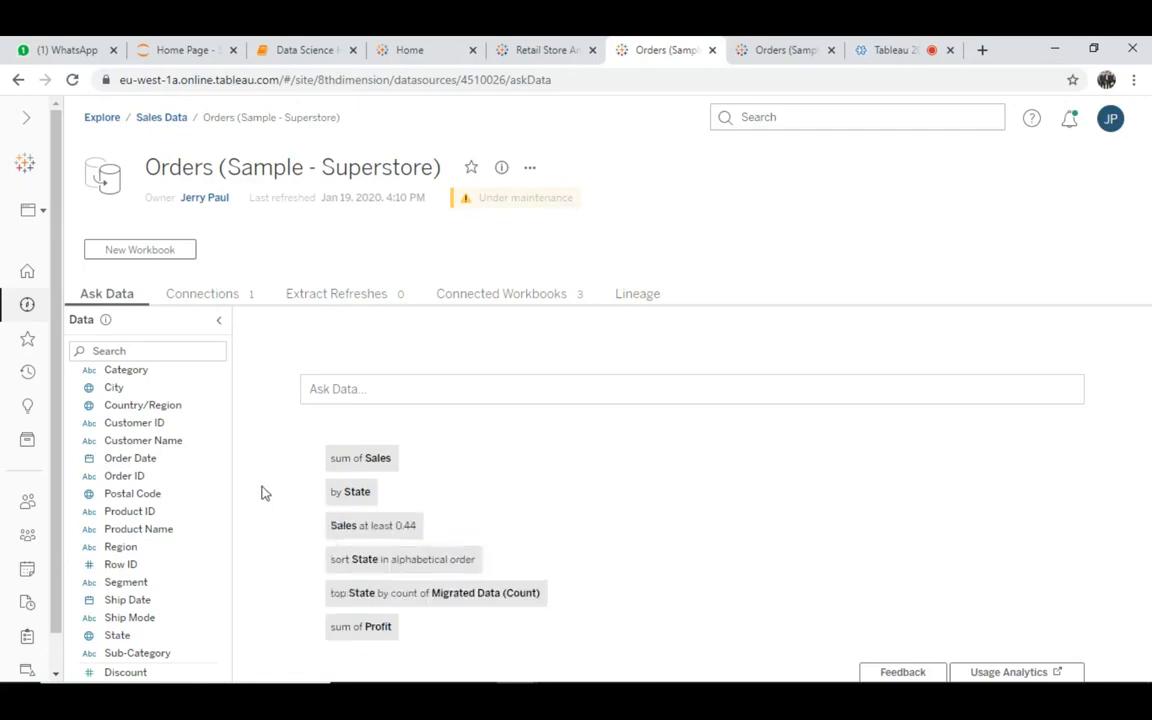
# Add "Business Unit" and "BU" as synonyms in the Segment field's details.
pyautogui.moveTo(203, 407)
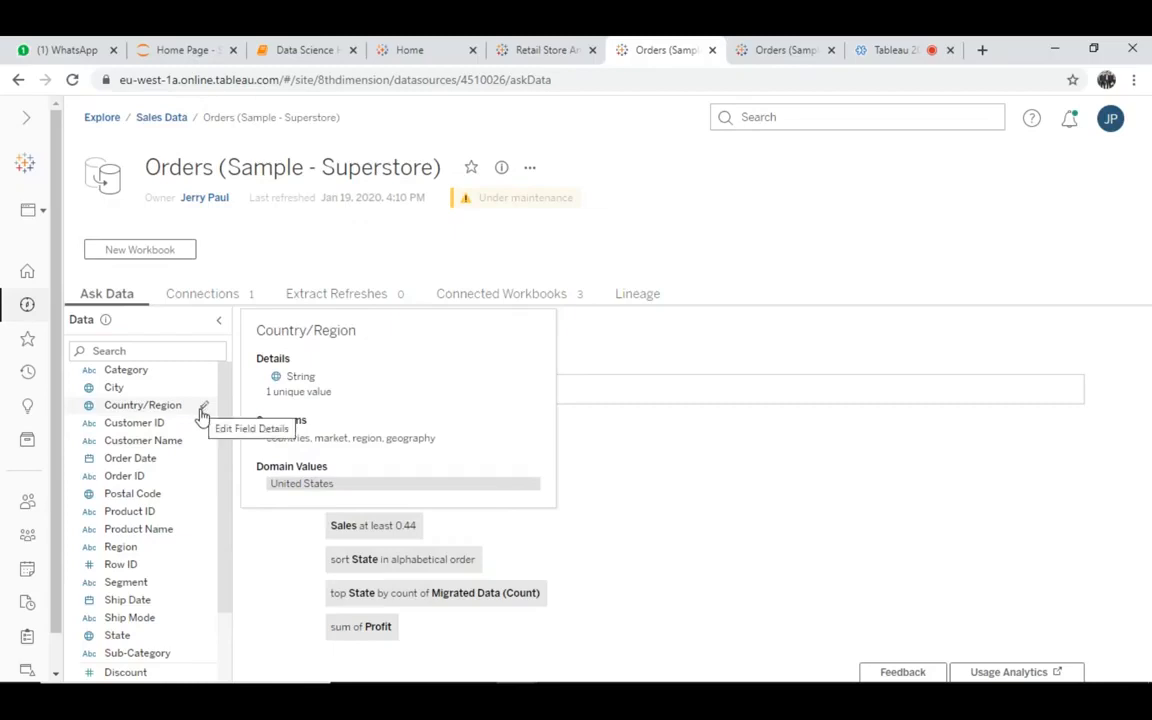
pyautogui.moveTo(199, 517)
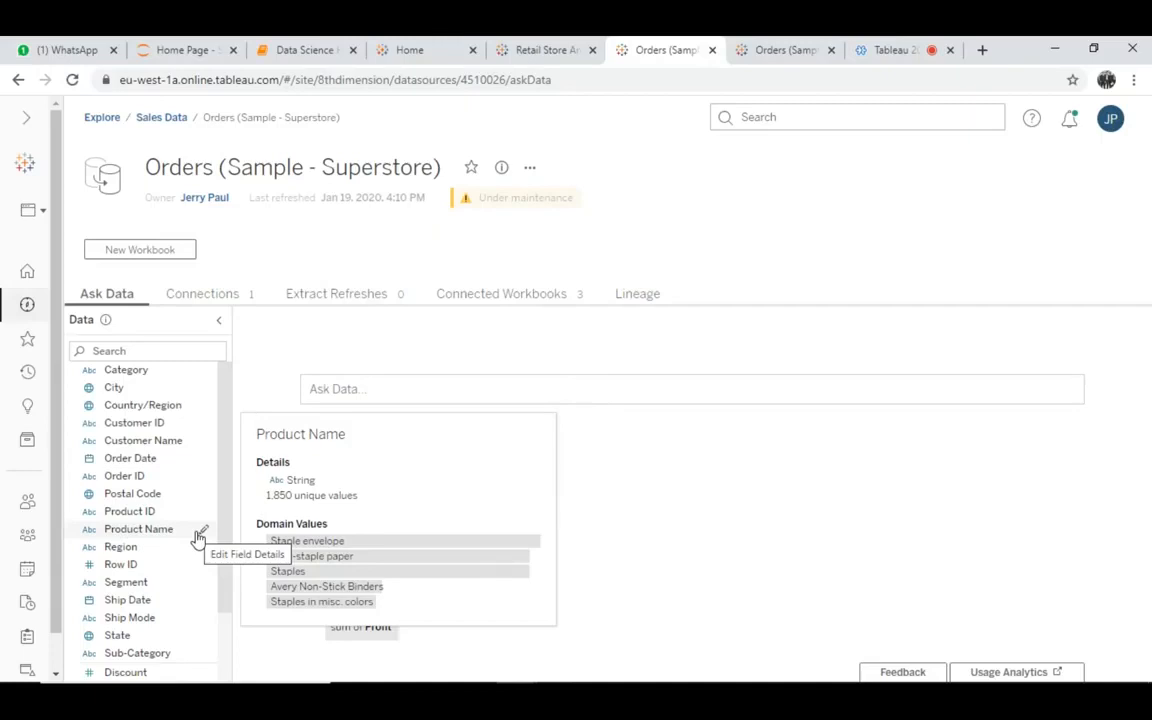
pyautogui.moveTo(175, 589)
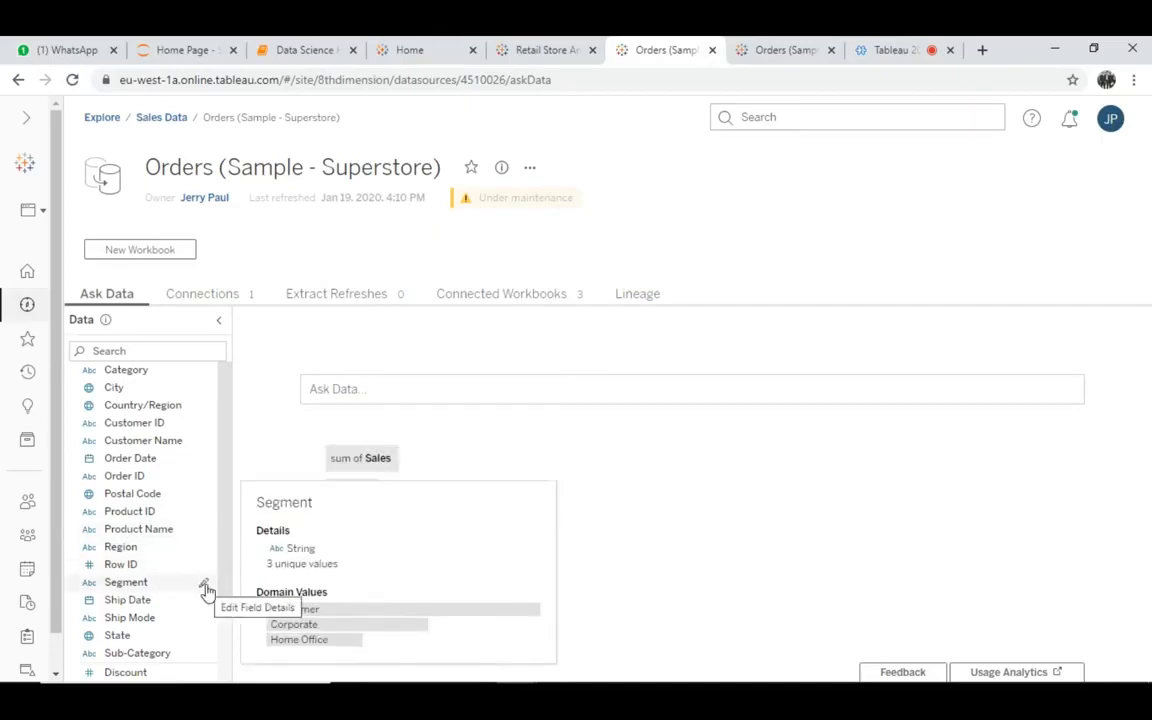
pyautogui.click(205, 590)
pyautogui.click(589, 450)
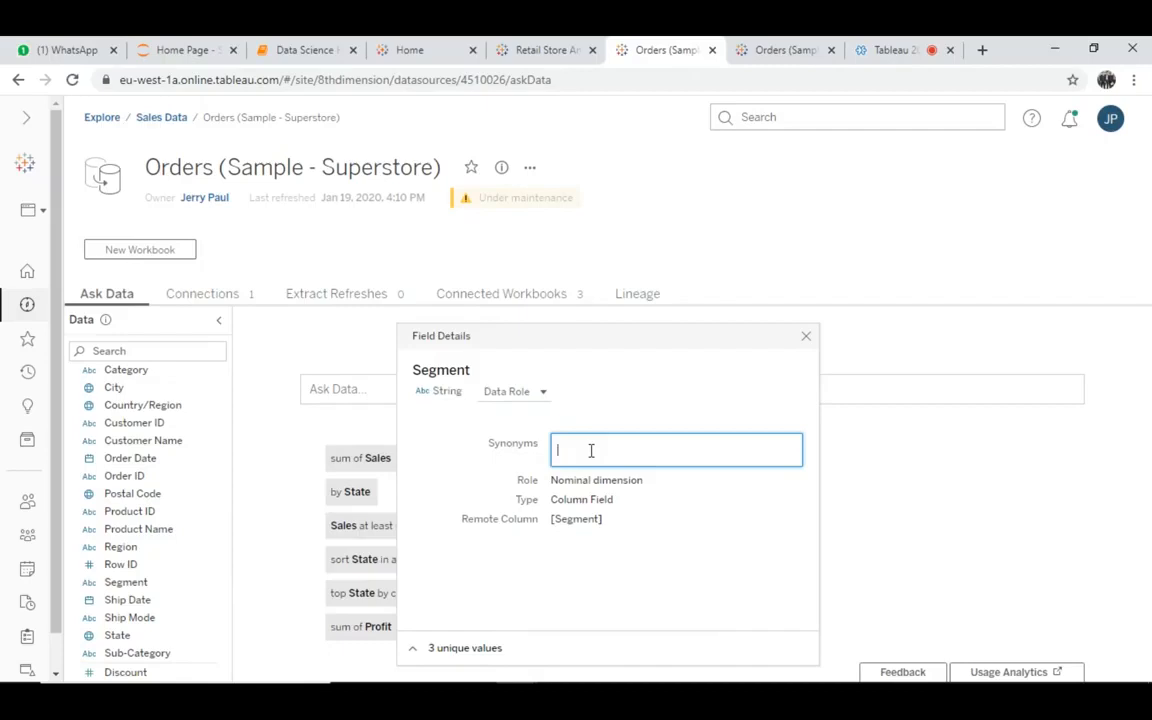
pyautogui.write('Bus')
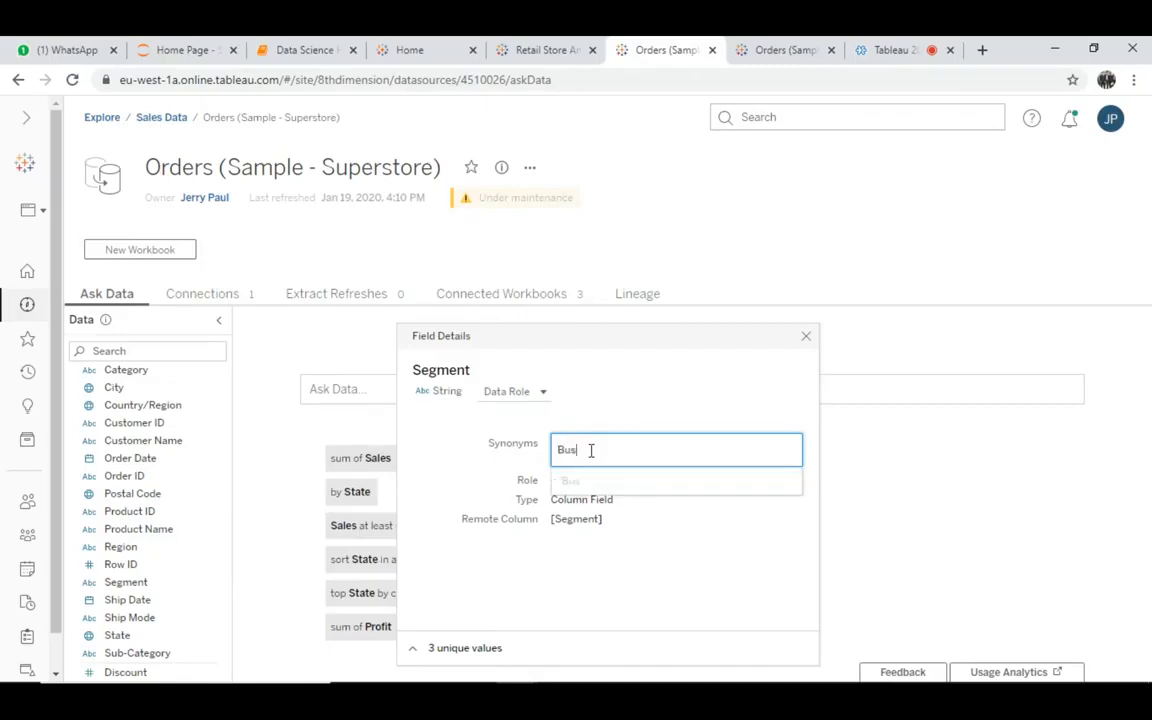
pyautogui.write('ines')
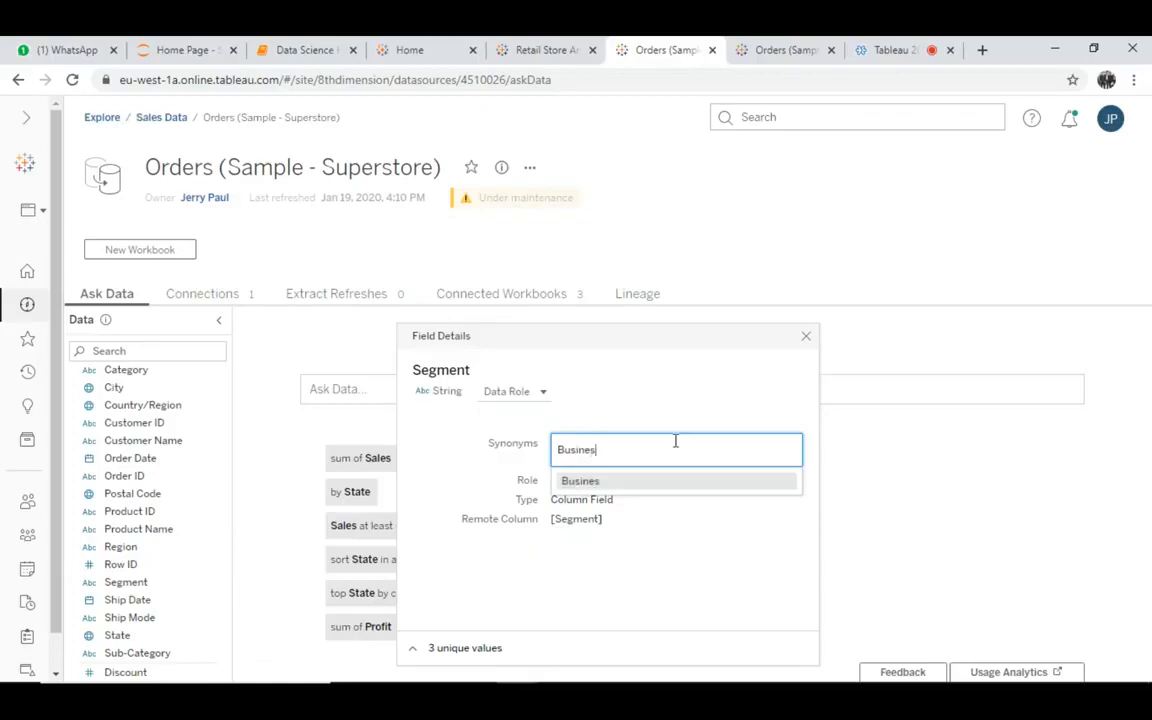
pyautogui.write('s Unit')
pyautogui.press('Return')
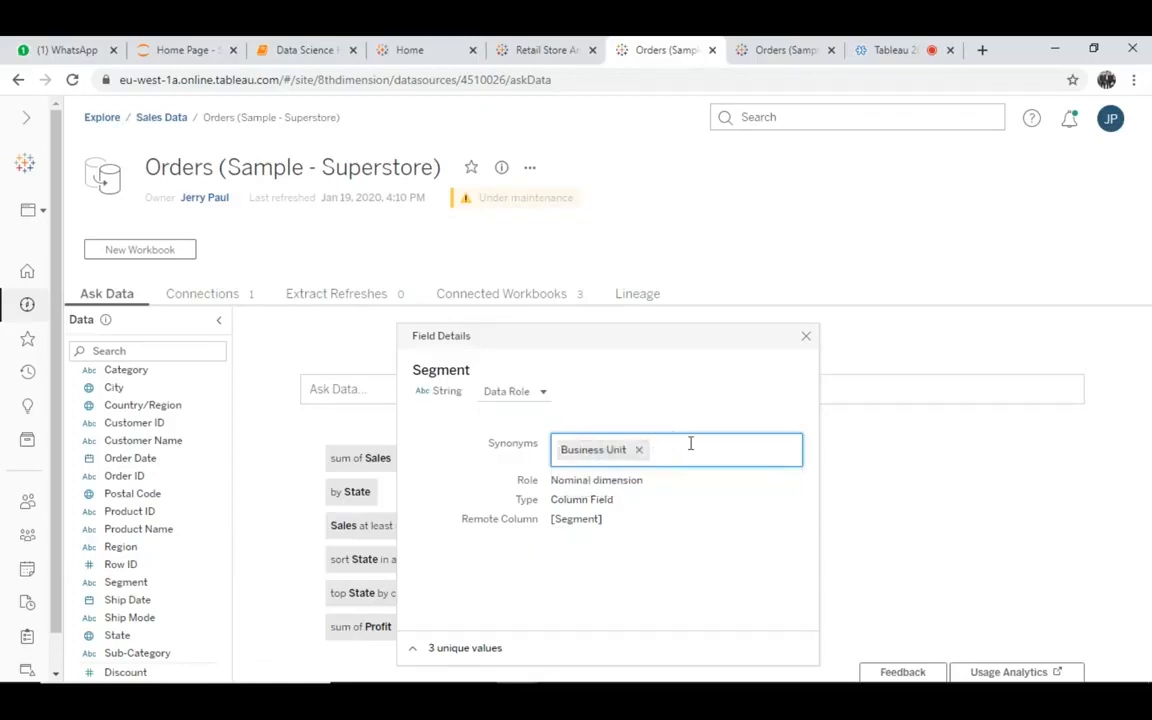
pyautogui.write('BU')
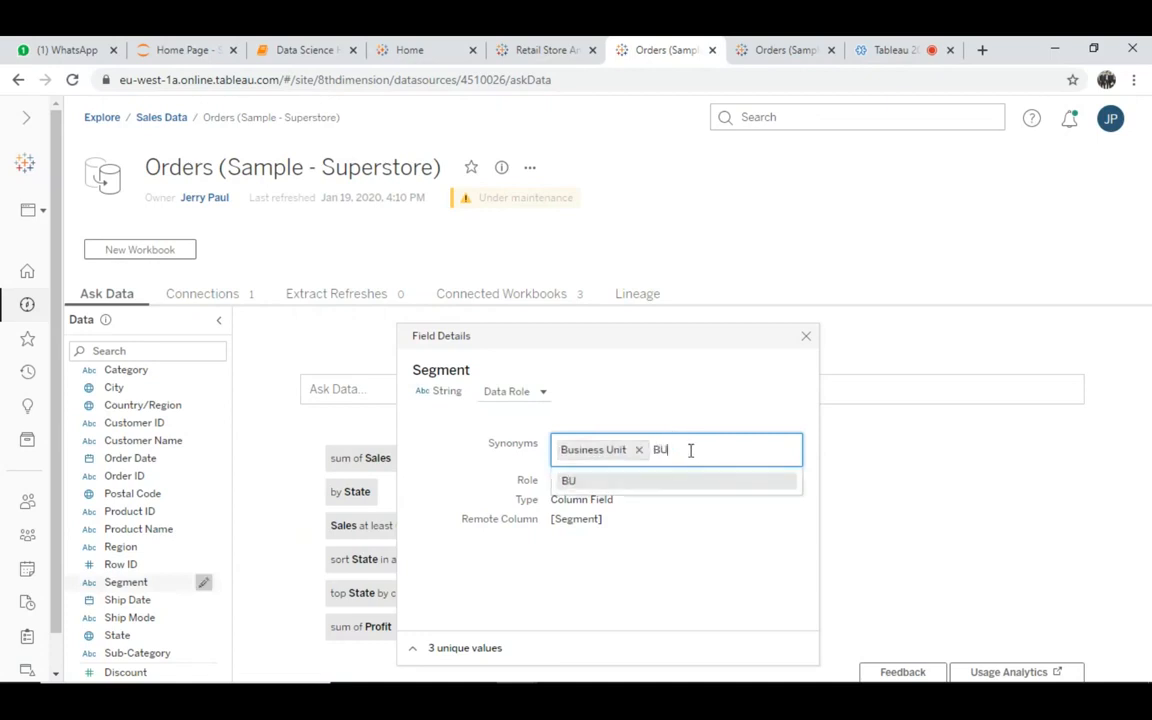
pyautogui.press('Return')
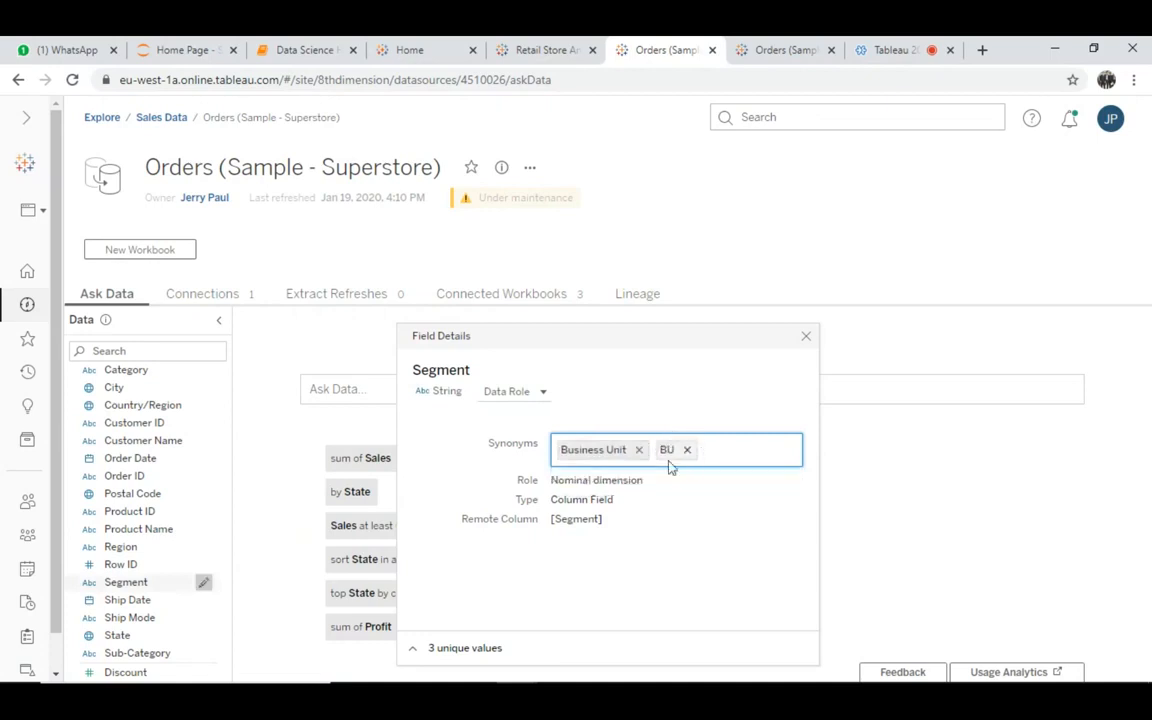
pyautogui.click(710, 409)
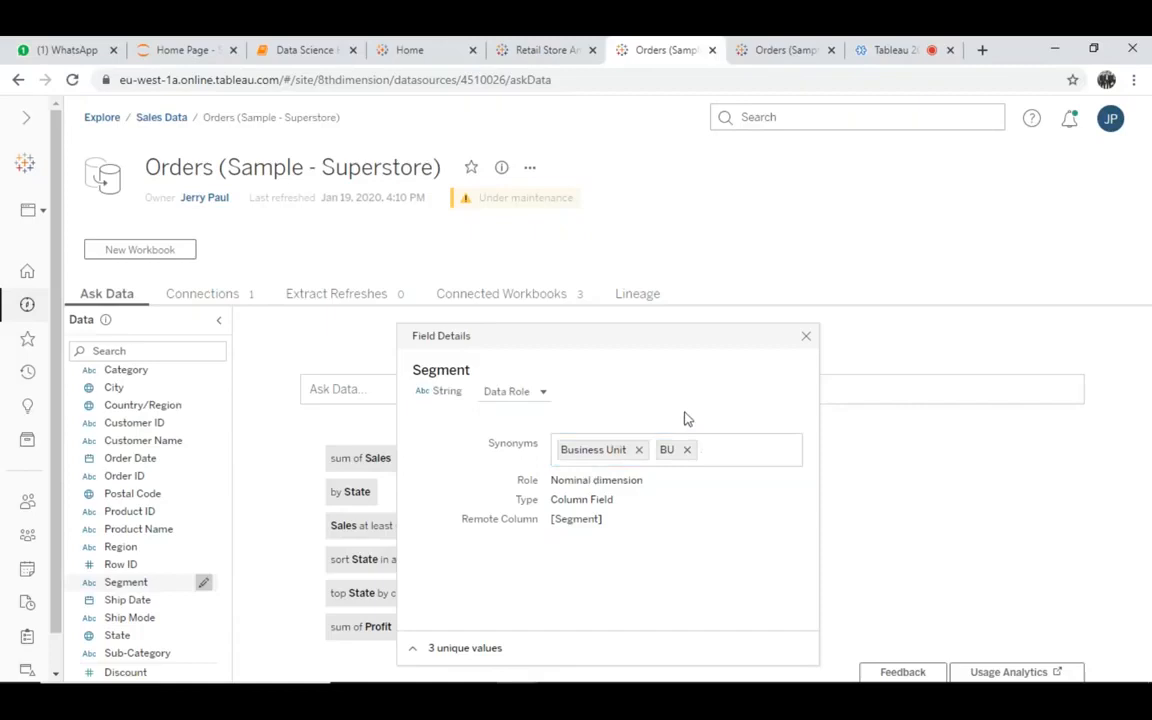
# Expand the Segment field's unique values and add "B2C" as a synonym for Consumer.
pyautogui.click(414, 650)
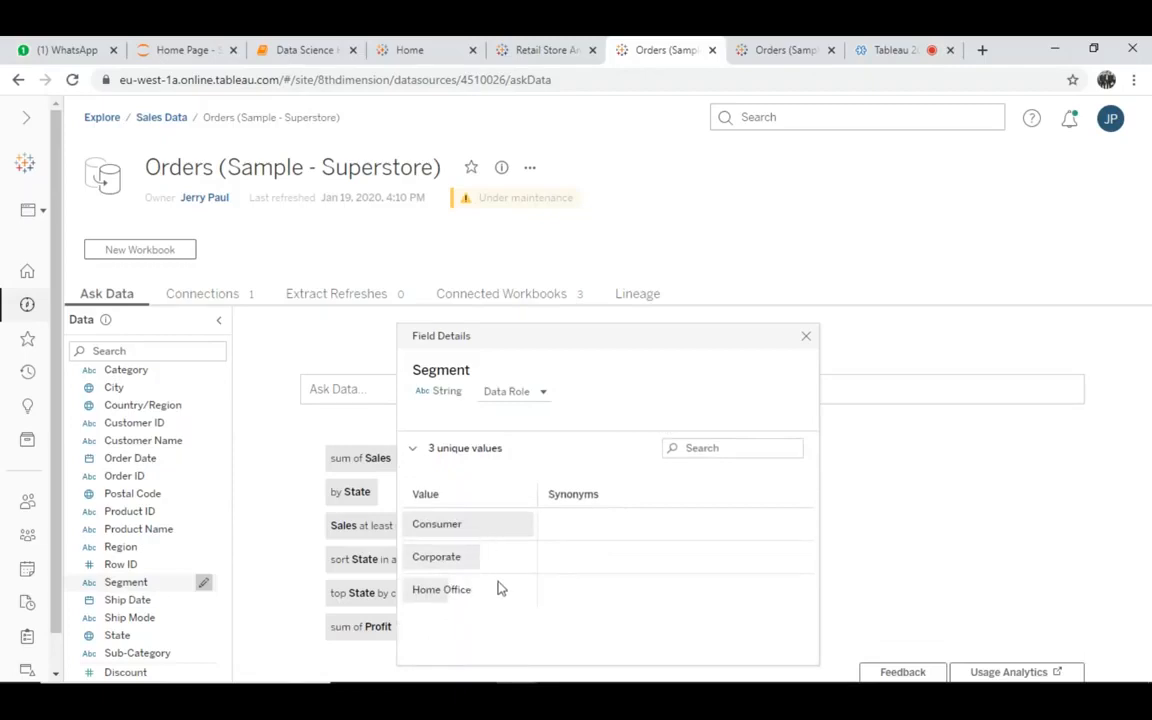
pyautogui.click(602, 523)
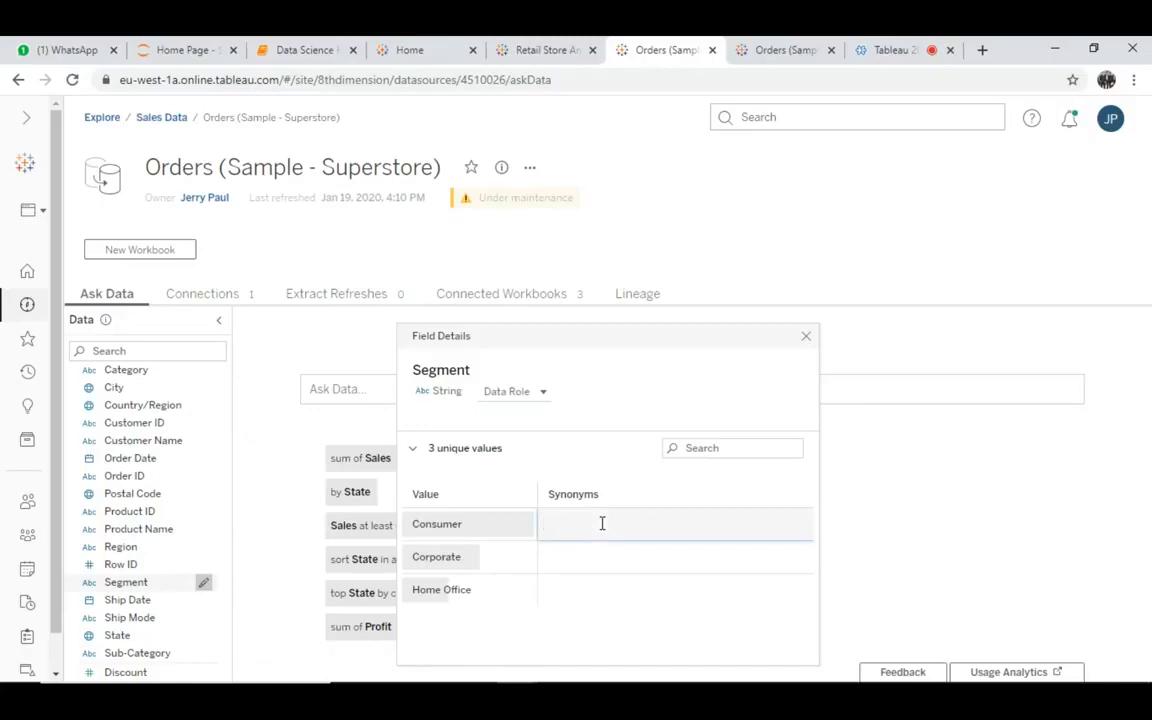
pyautogui.write('B2C')
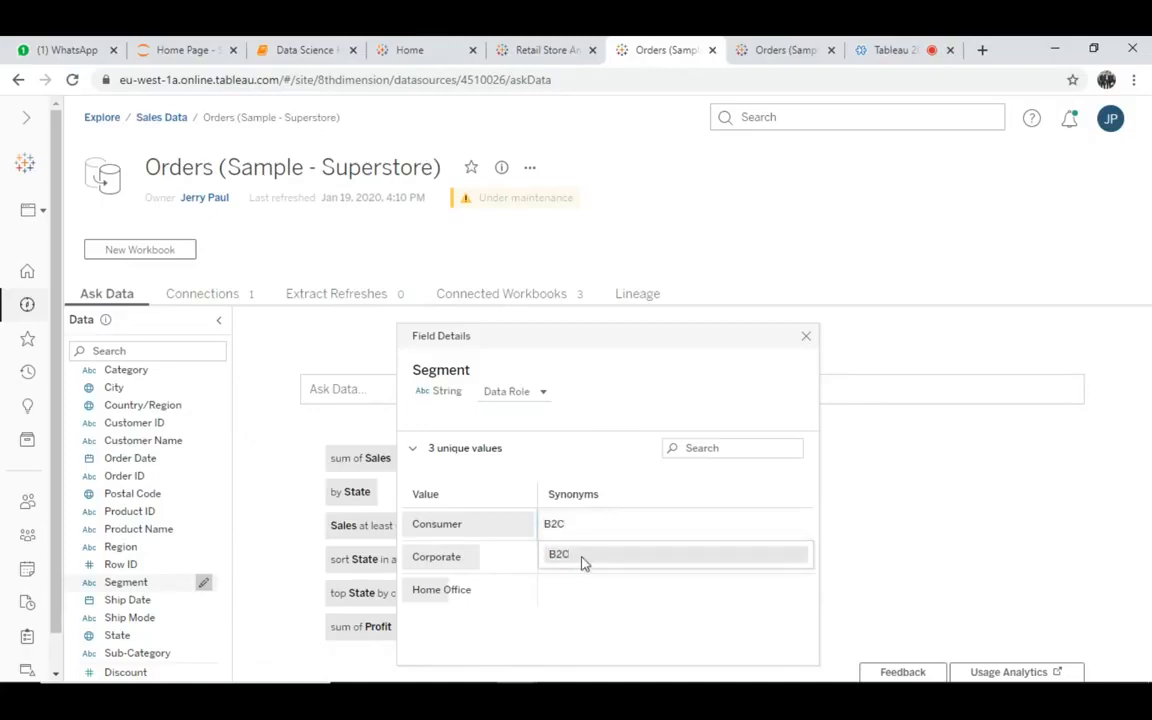
pyautogui.click(580, 554)
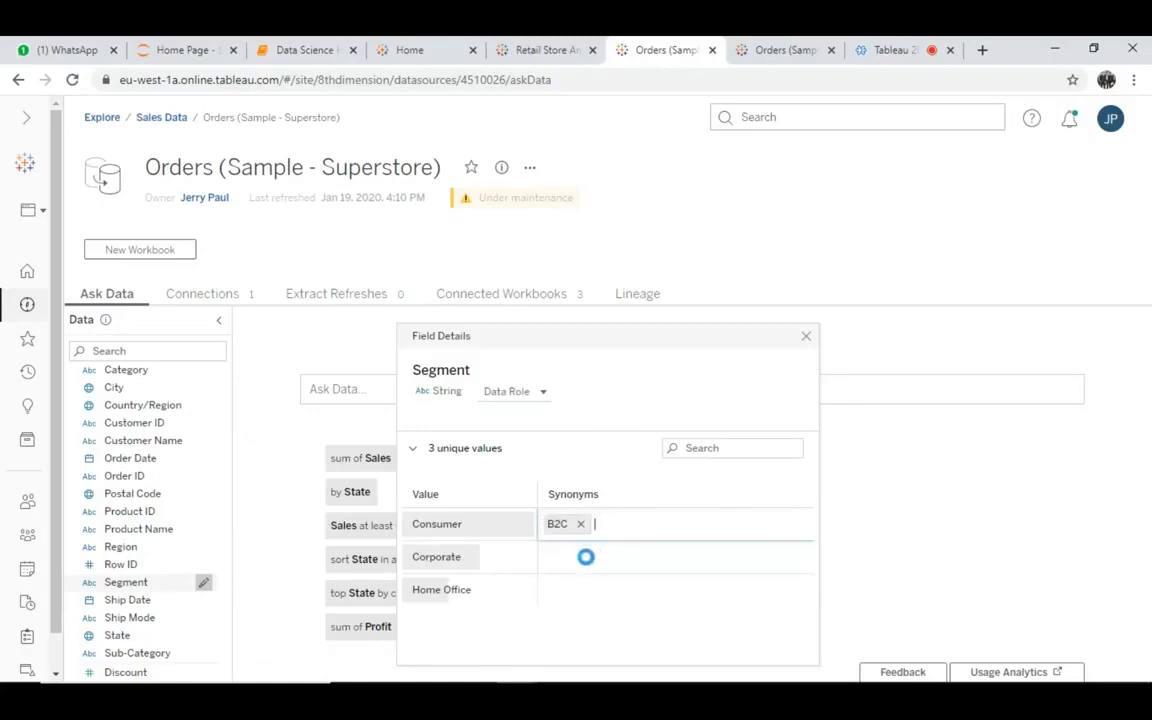
# Add "B2b" as a synonym for the Corporate value of the Segment field.
pyautogui.click(574, 556)
pyautogui.write('B2B')
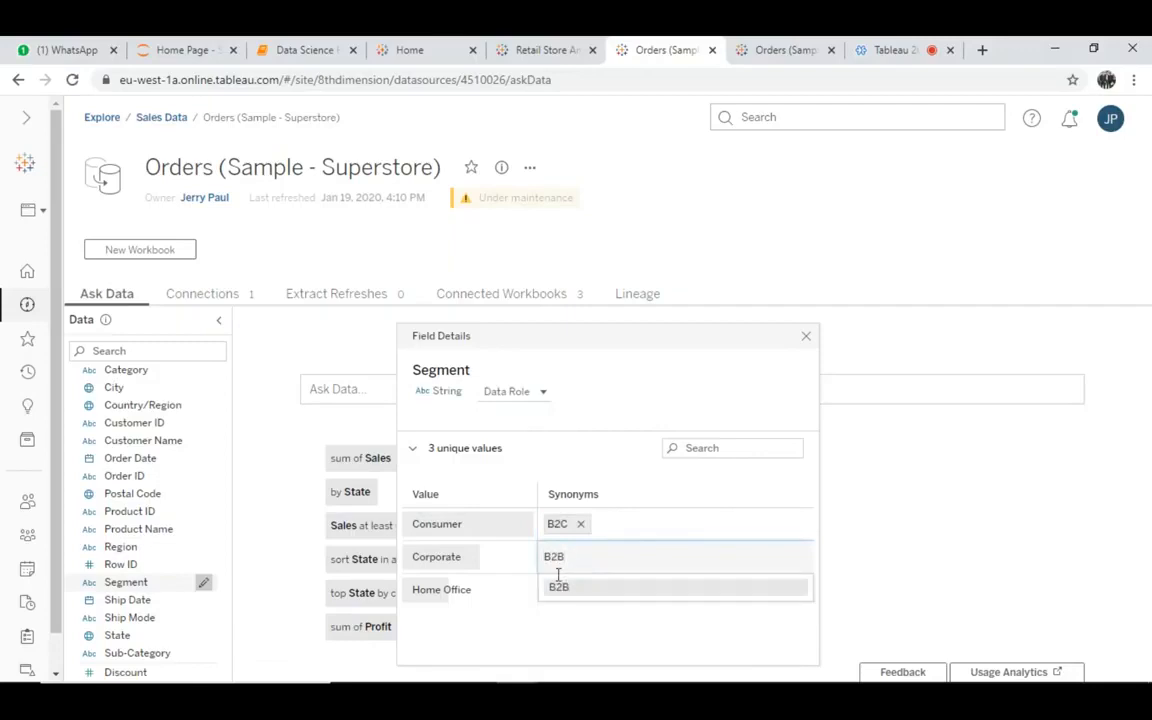
pyautogui.click(583, 631)
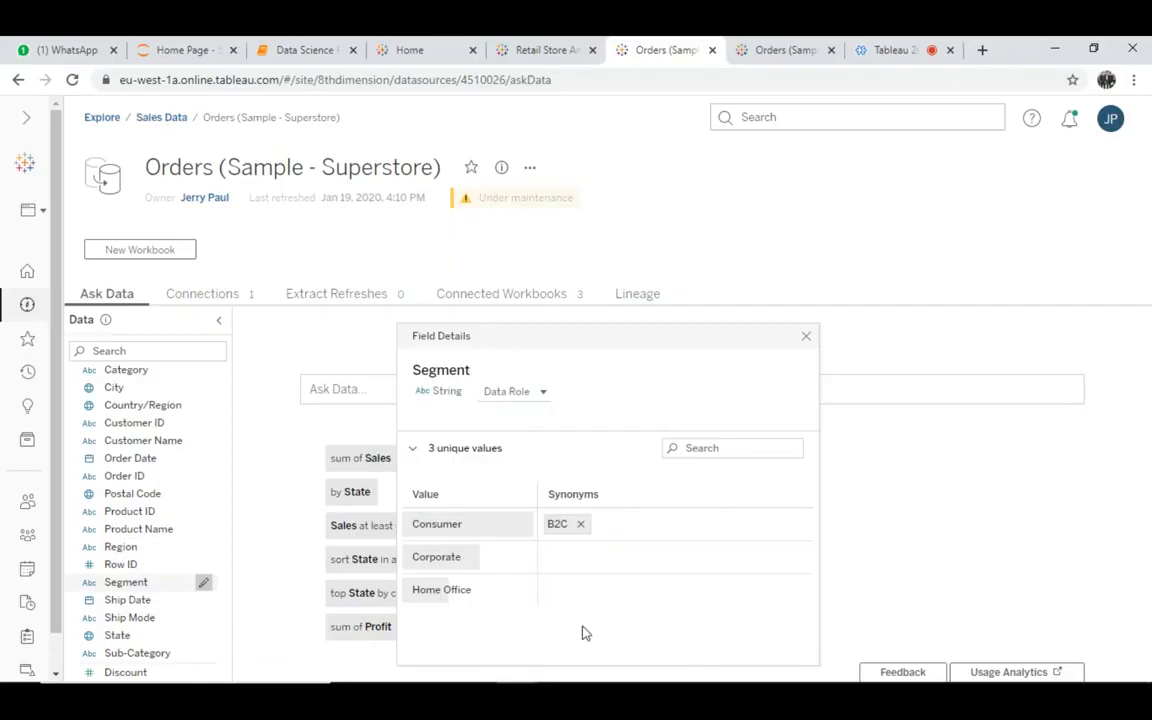
pyautogui.click(569, 559)
pyautogui.write('B2b')
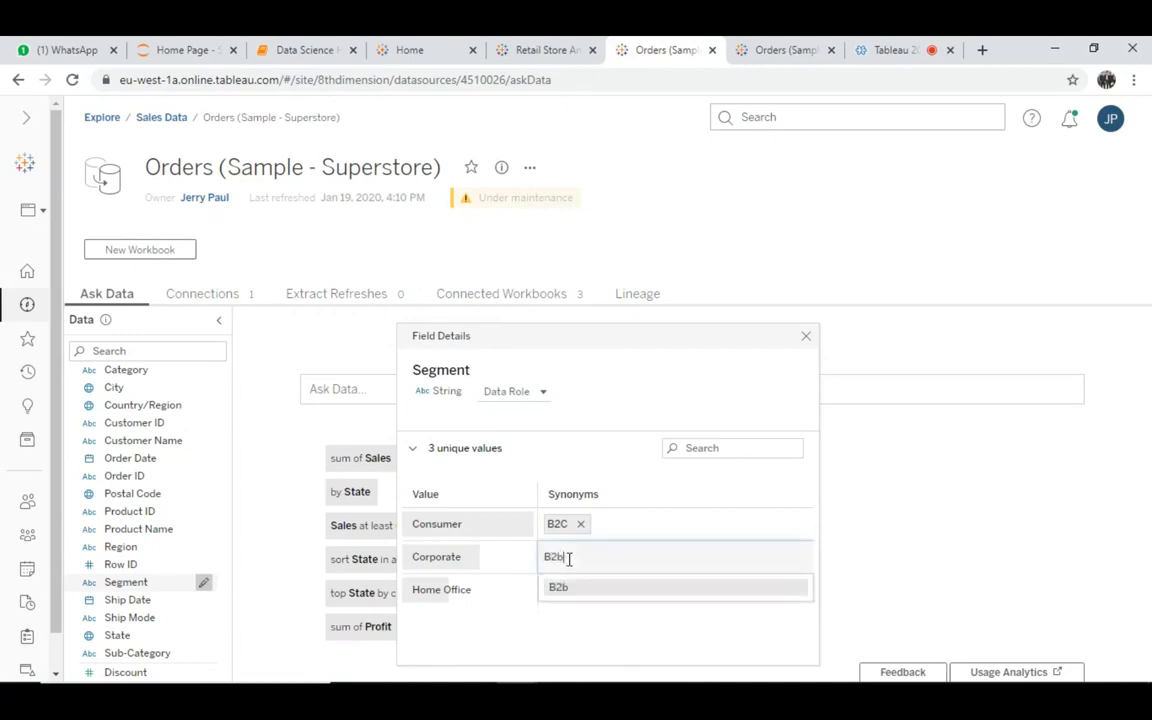
pyautogui.click(558, 588)
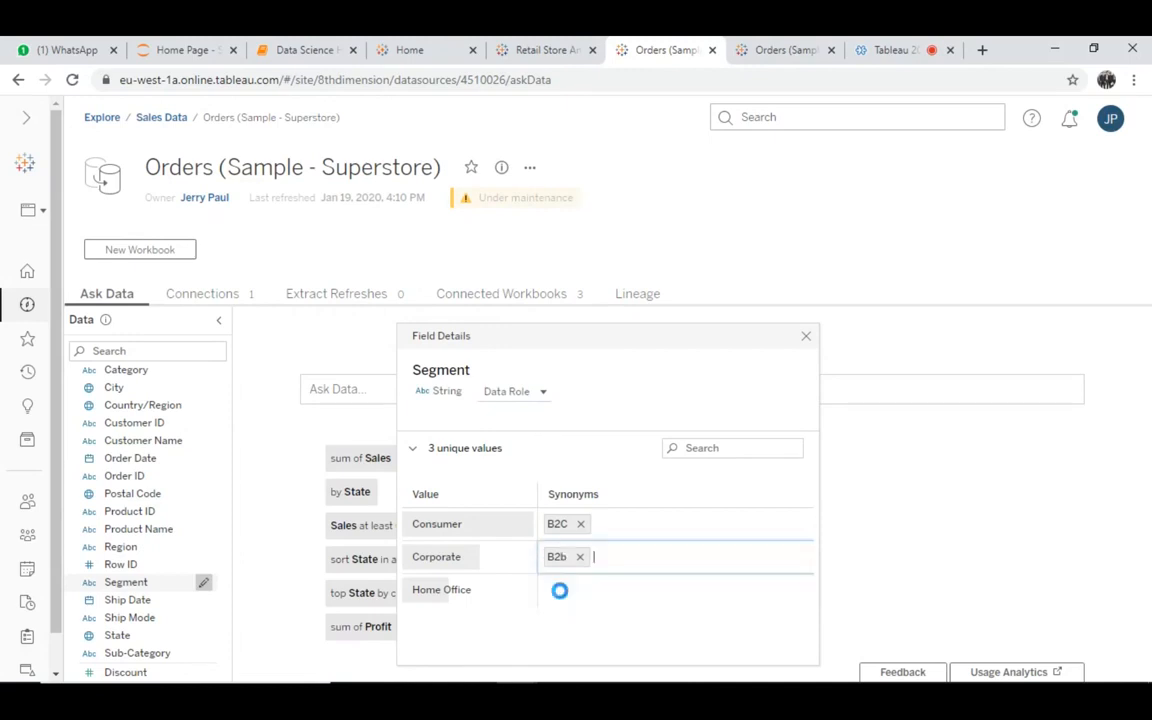
pyautogui.click(605, 599)
pyautogui.click(655, 388)
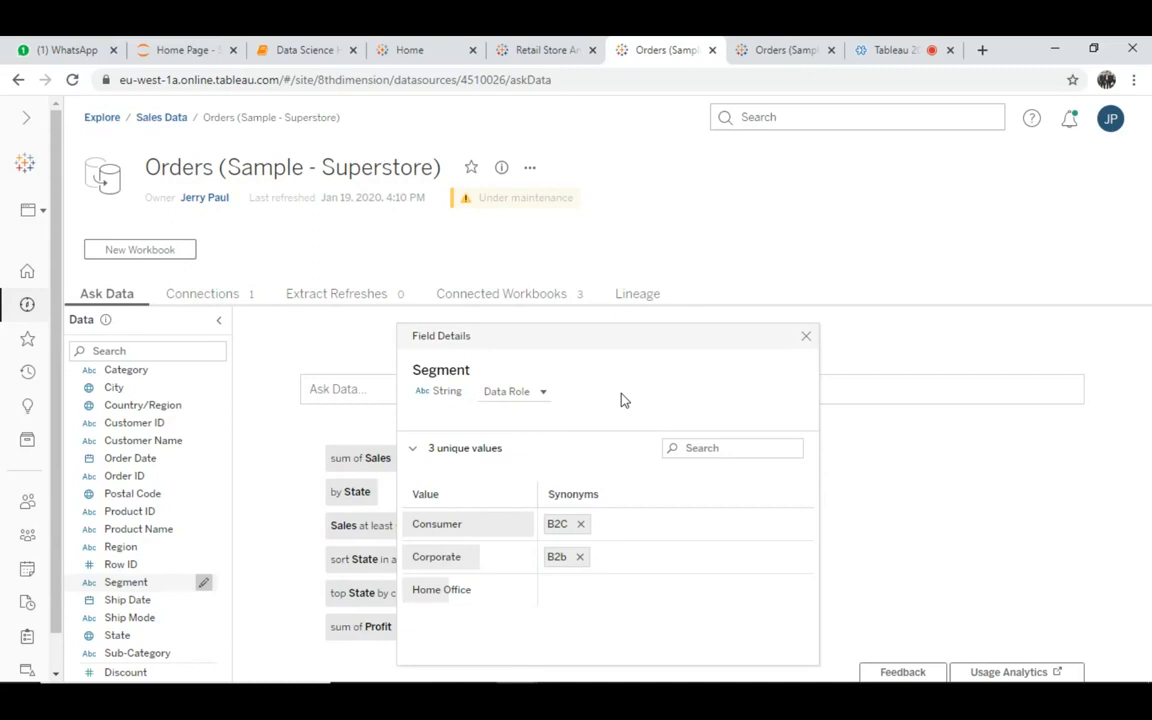
# Publish the Segment field's synonyms as a data role named "Segment" in the Sales Data project, and view the applied role's options.
pyautogui.click(541, 392)
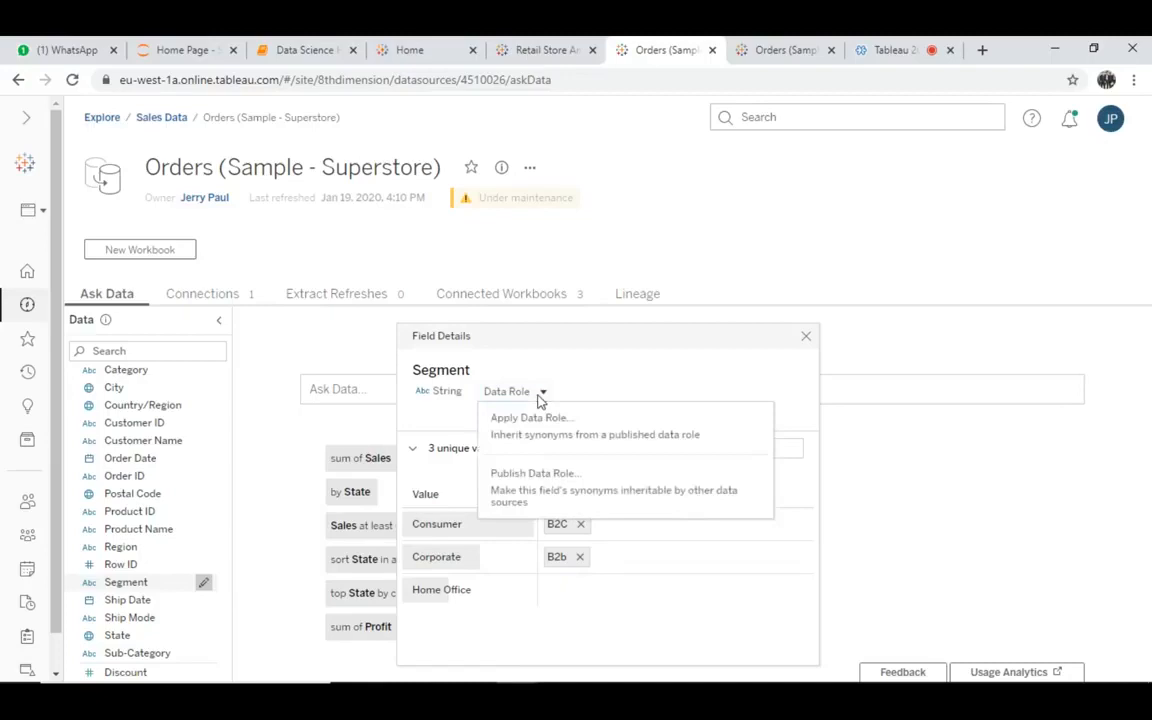
pyautogui.click(546, 483)
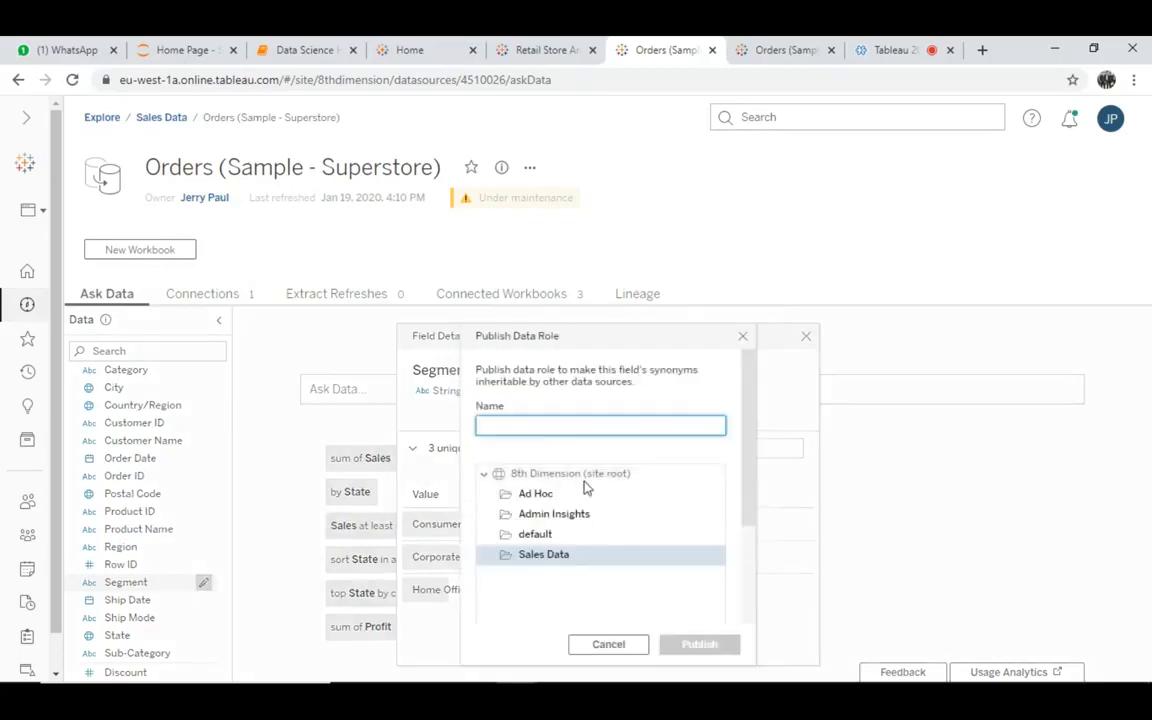
pyautogui.write('Seg')
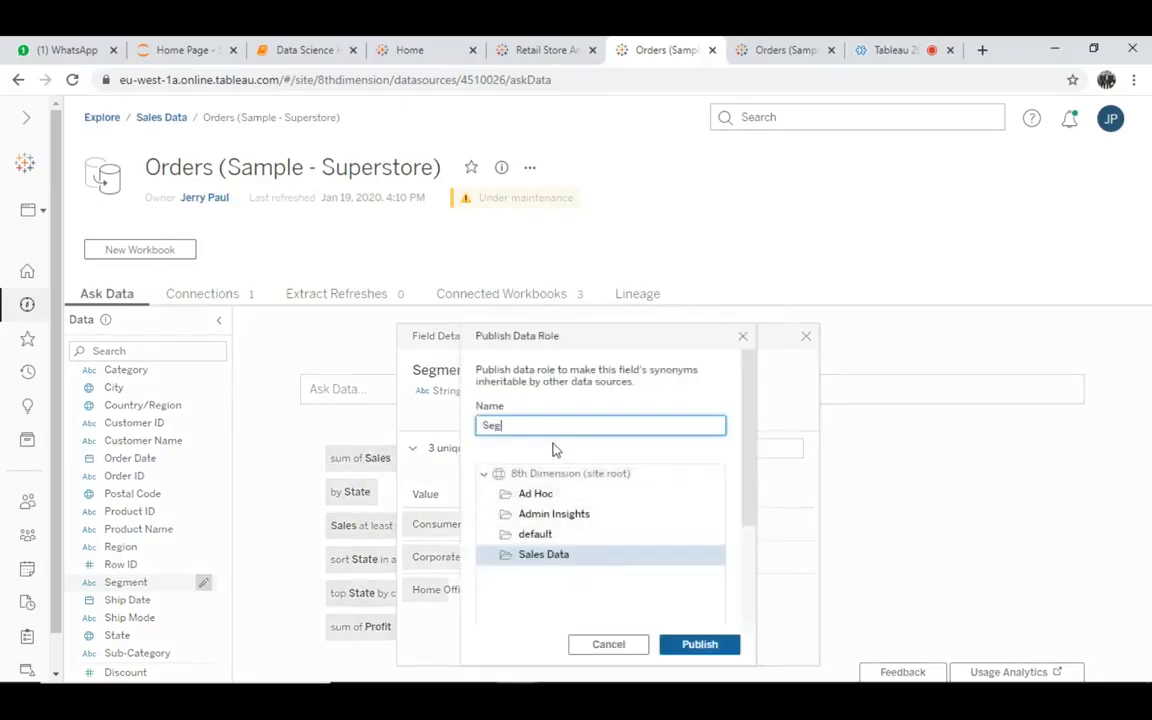
pyautogui.write('m')
pyautogui.press('BackSpace')
pyautogui.write('ment')
pyautogui.click(702, 652)
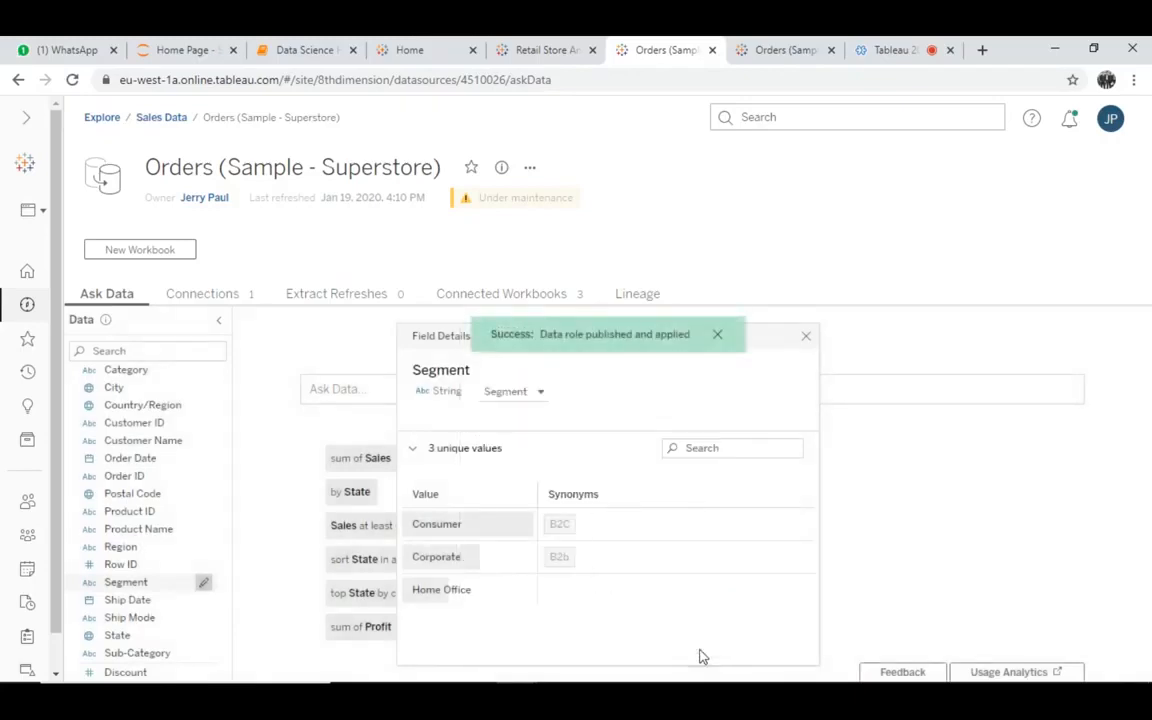
pyautogui.click(542, 397)
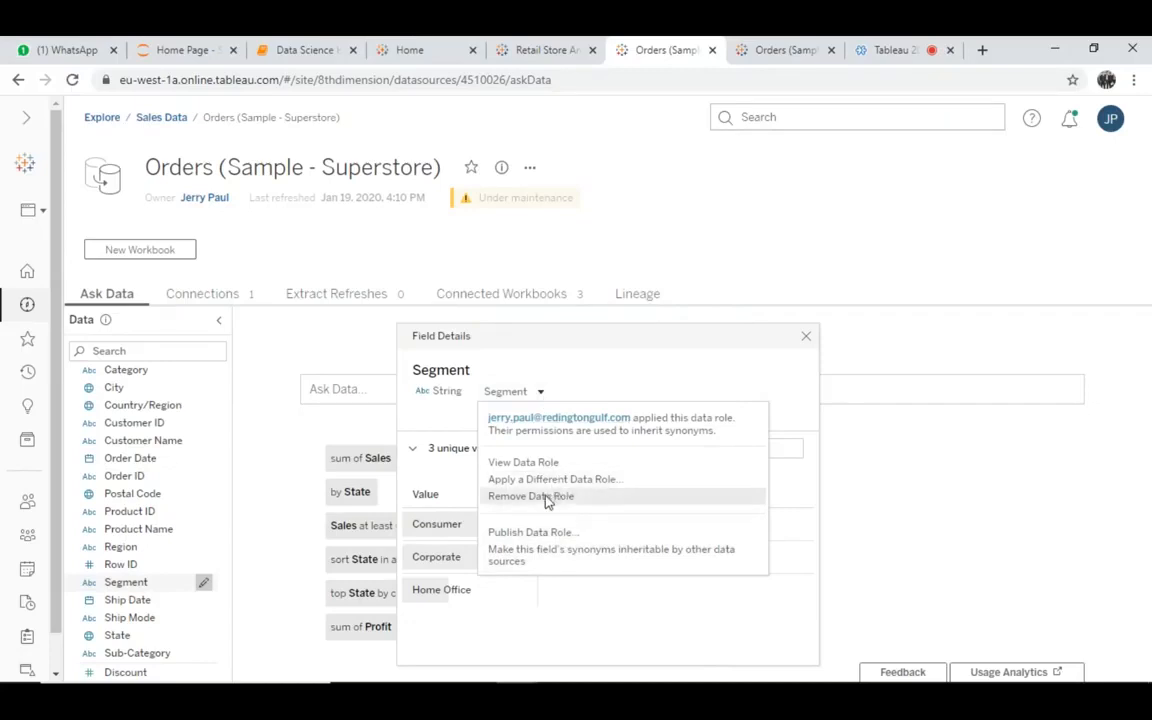
pyautogui.click(645, 379)
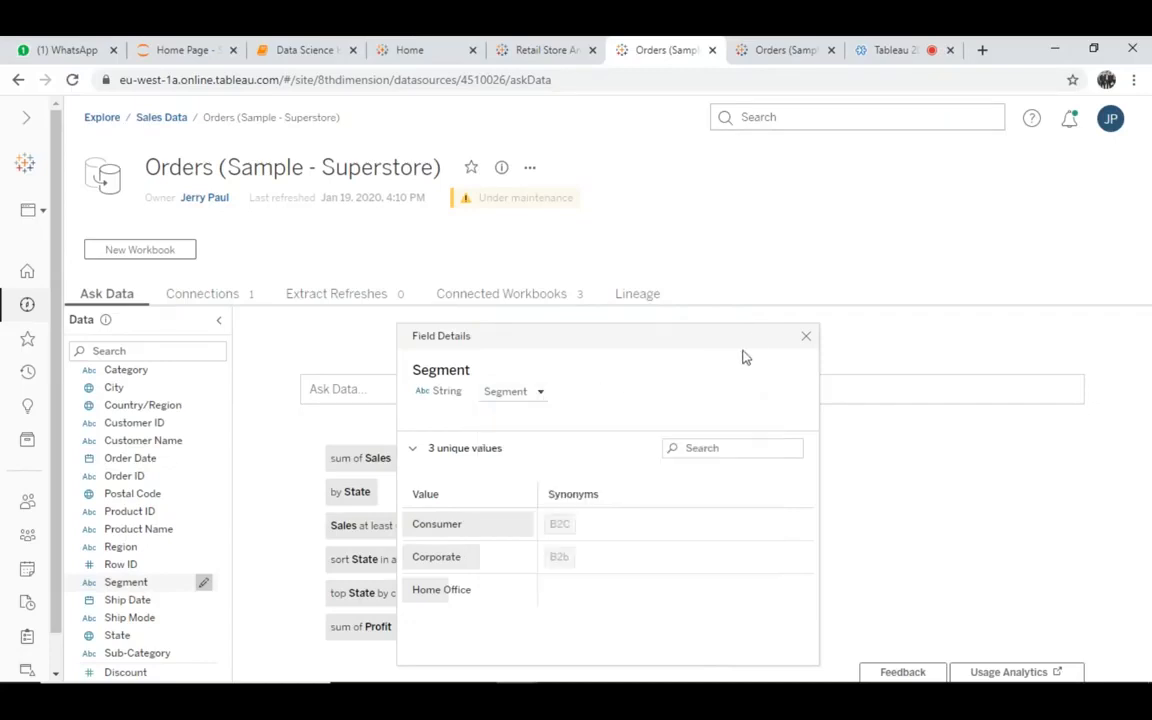
# Close the field details, ask "What are my B2C sales" in Ask Data, and switch to the PowerPoint slide show.
pyautogui.click(806, 338)
pyautogui.click(482, 396)
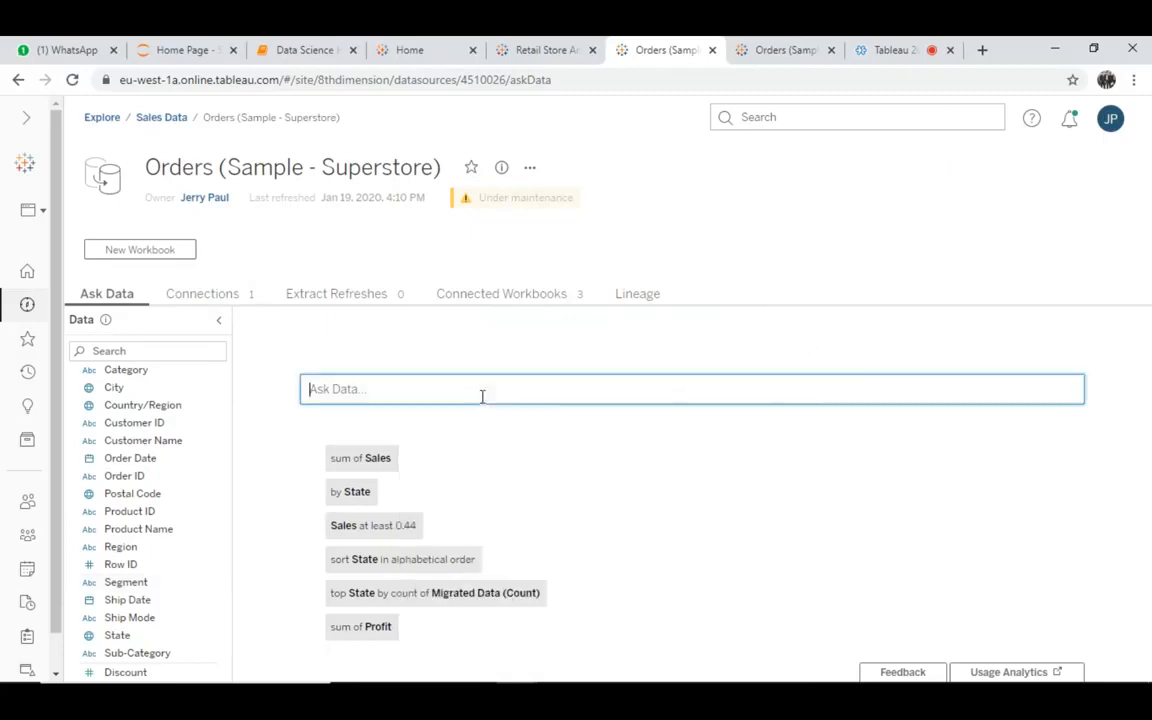
pyautogui.write('WHat are ')
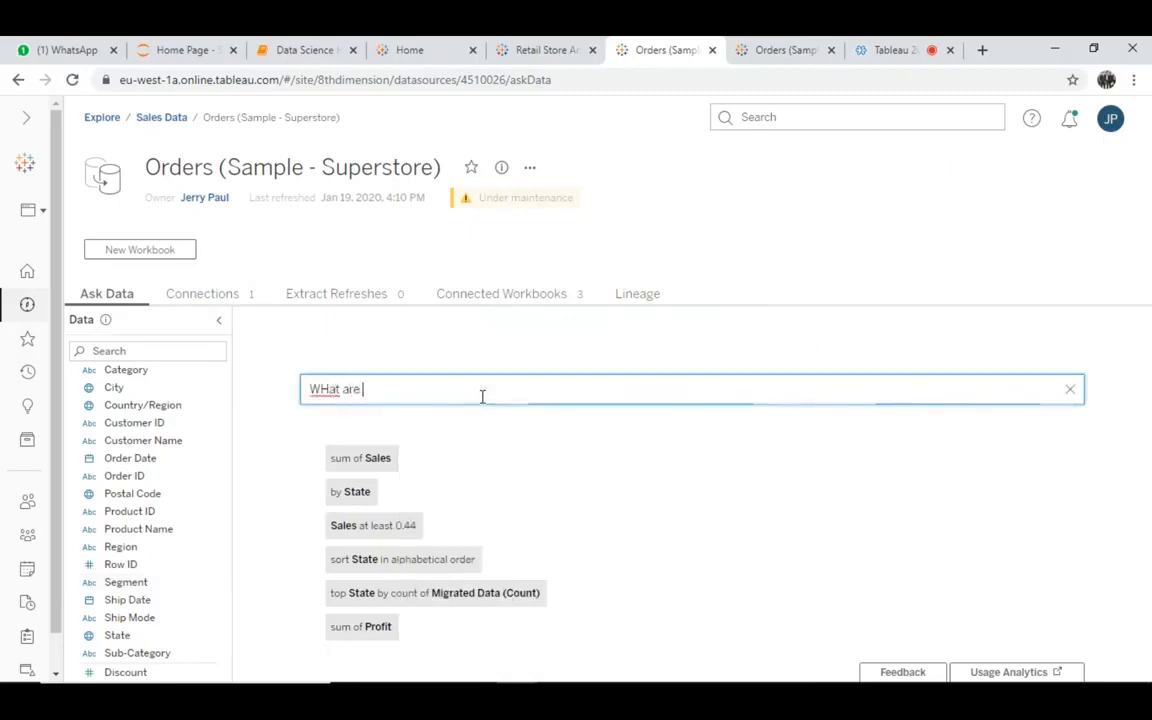
pyautogui.write('my B2C sales')
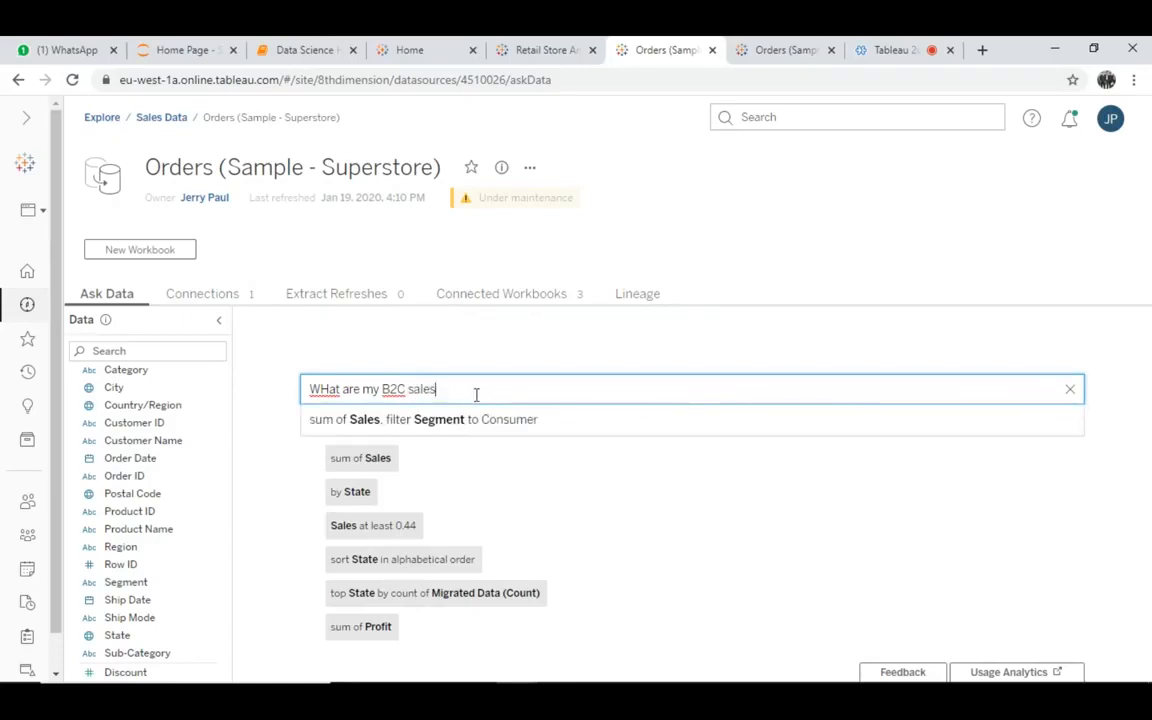
pyautogui.press('Return')
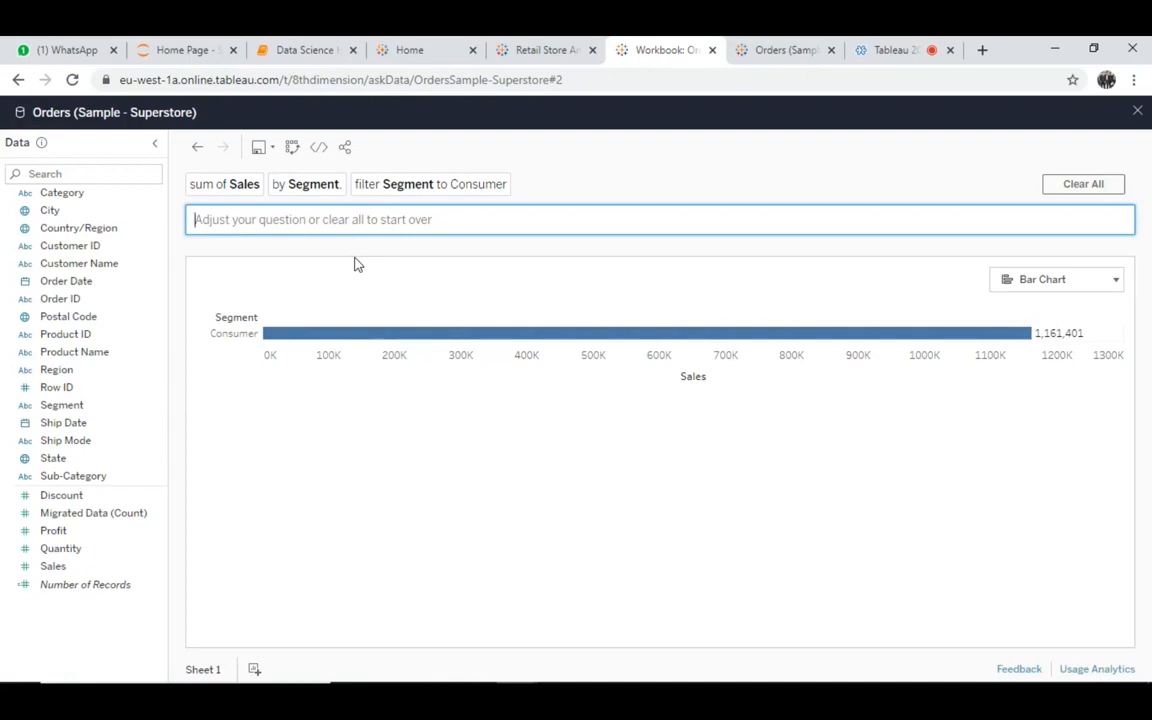
pyautogui.hotkey('alt', 'Tab')
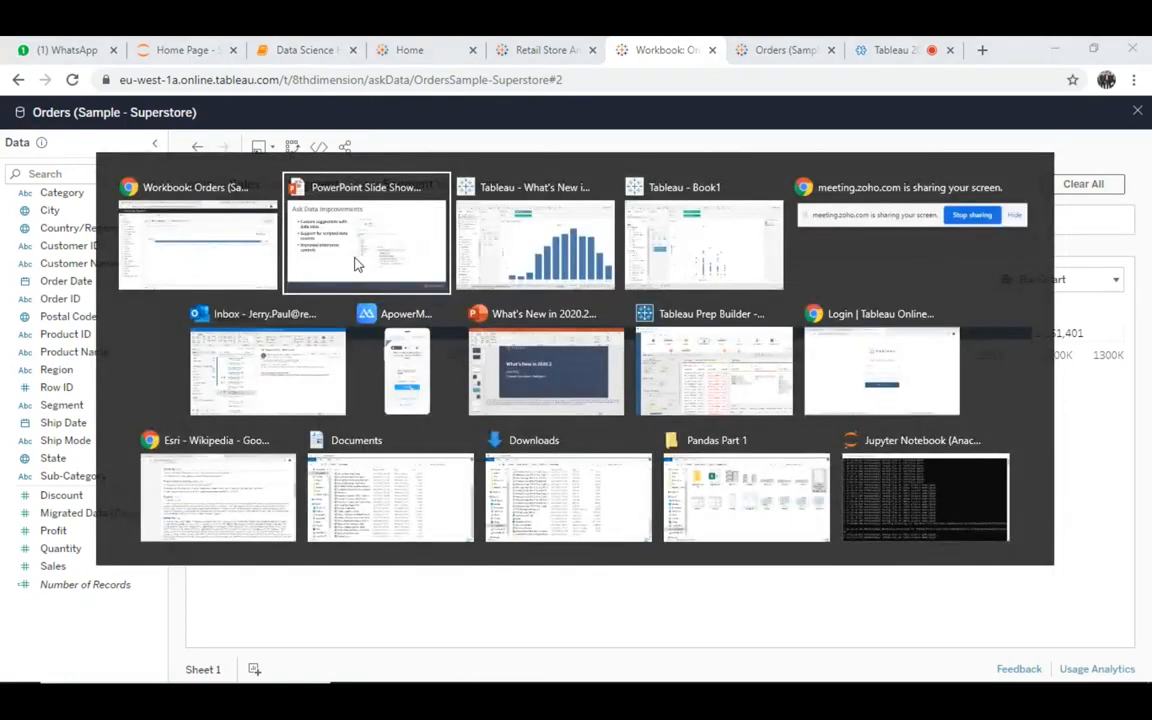
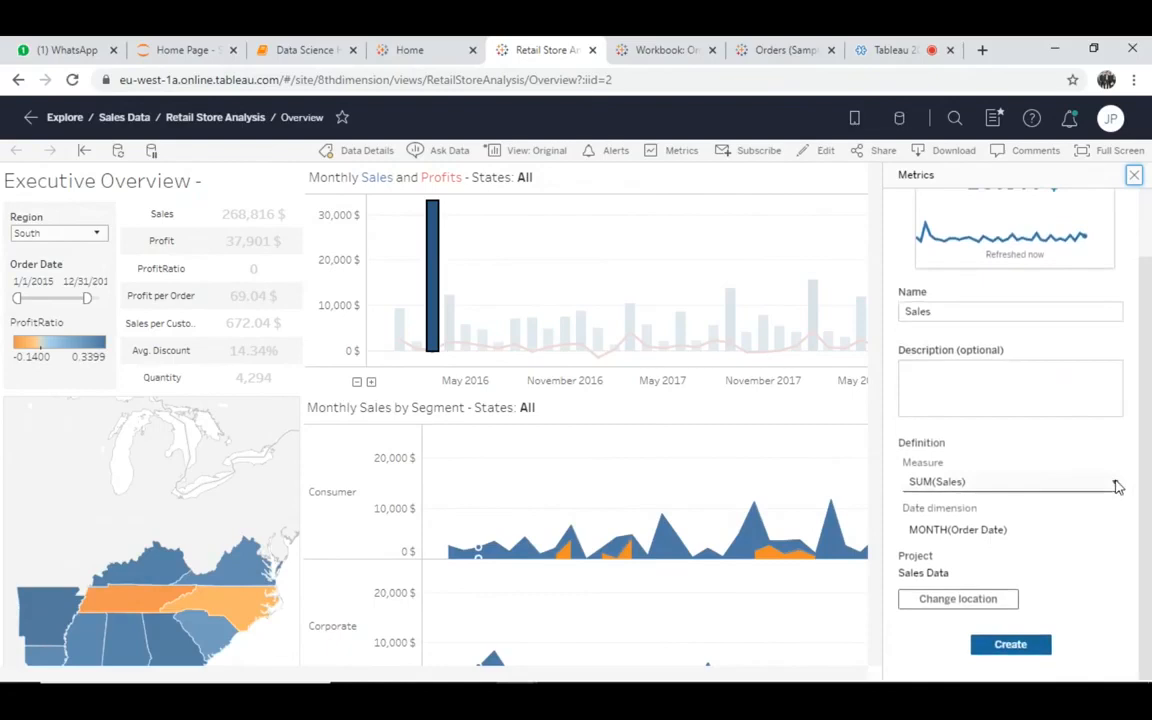
# Review the available measures and create the "Sales" metric with SUM(Sales) by MONTH(Order Date) in the Sales Data project.
pyautogui.click(1116, 484)
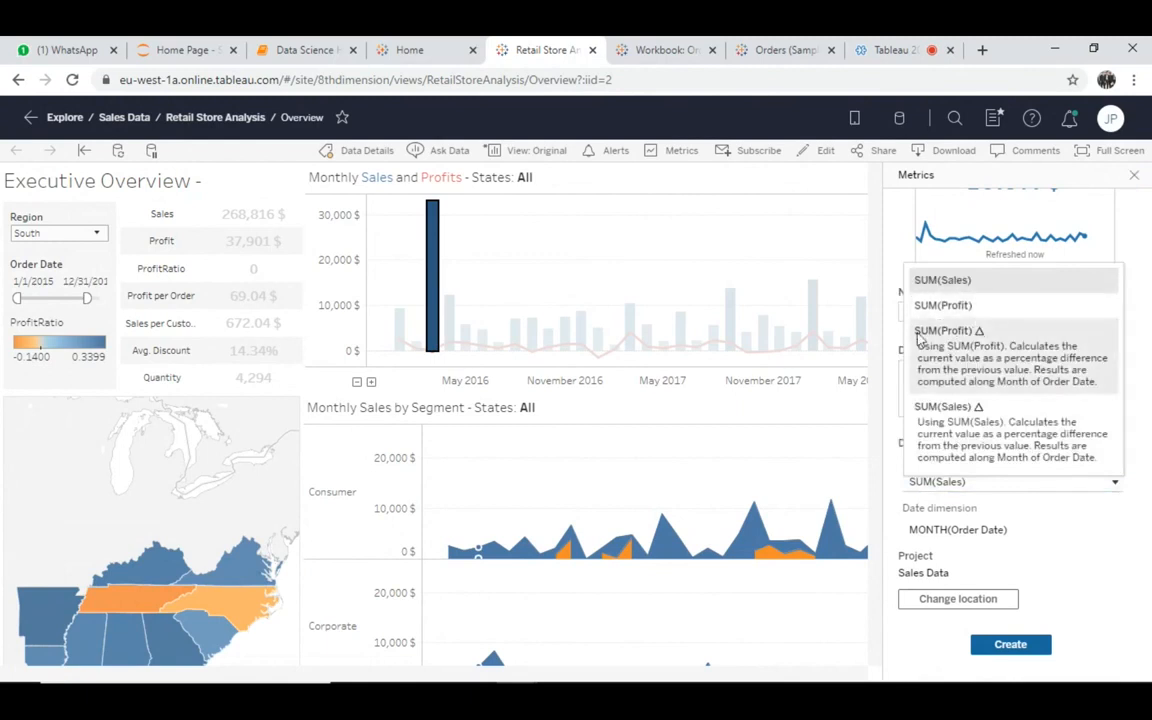
pyautogui.click(1021, 292)
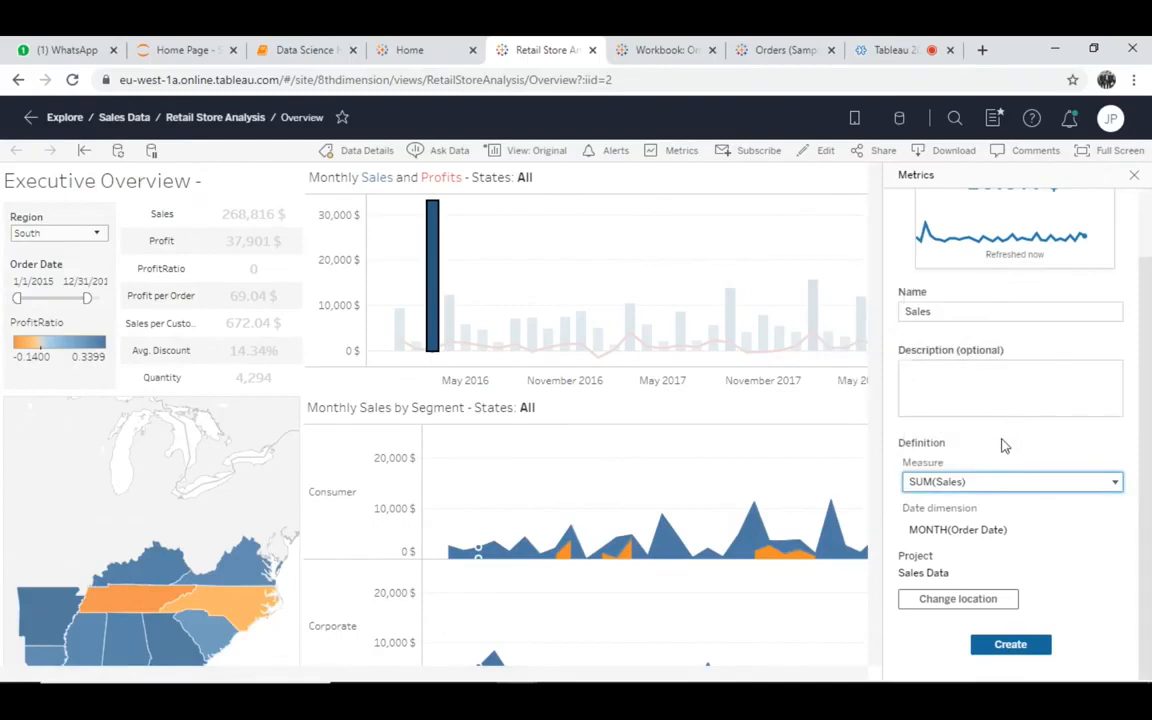
pyautogui.click(995, 649)
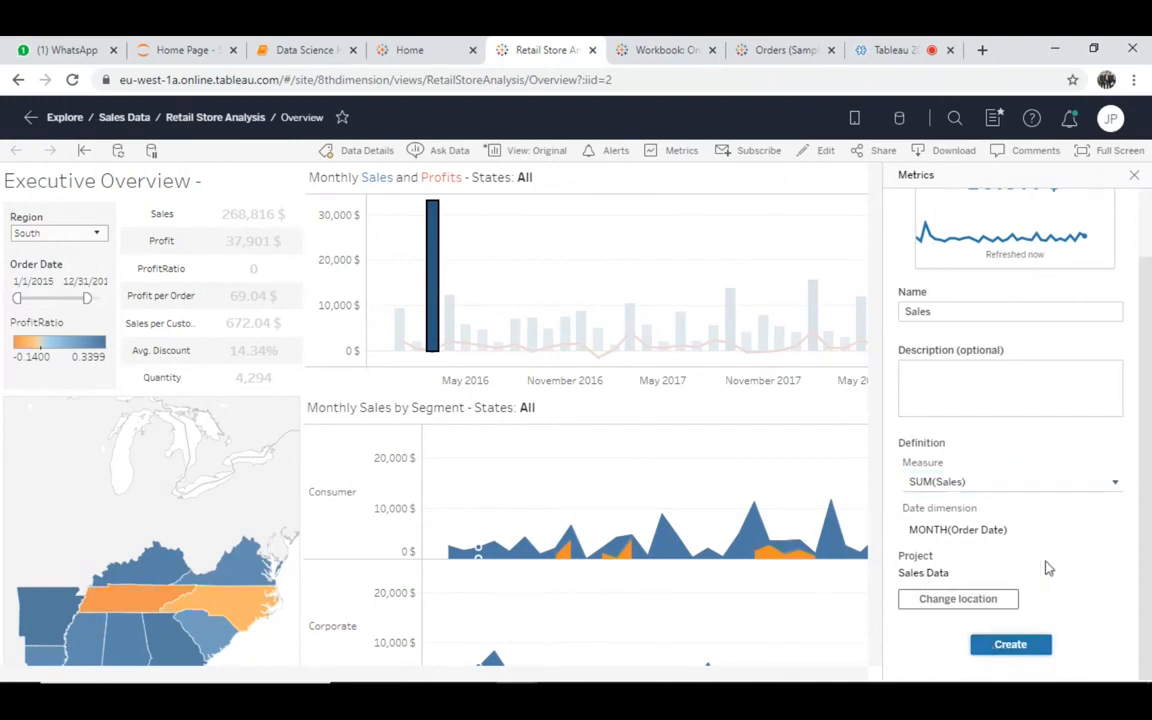
pyautogui.click(738, 450)
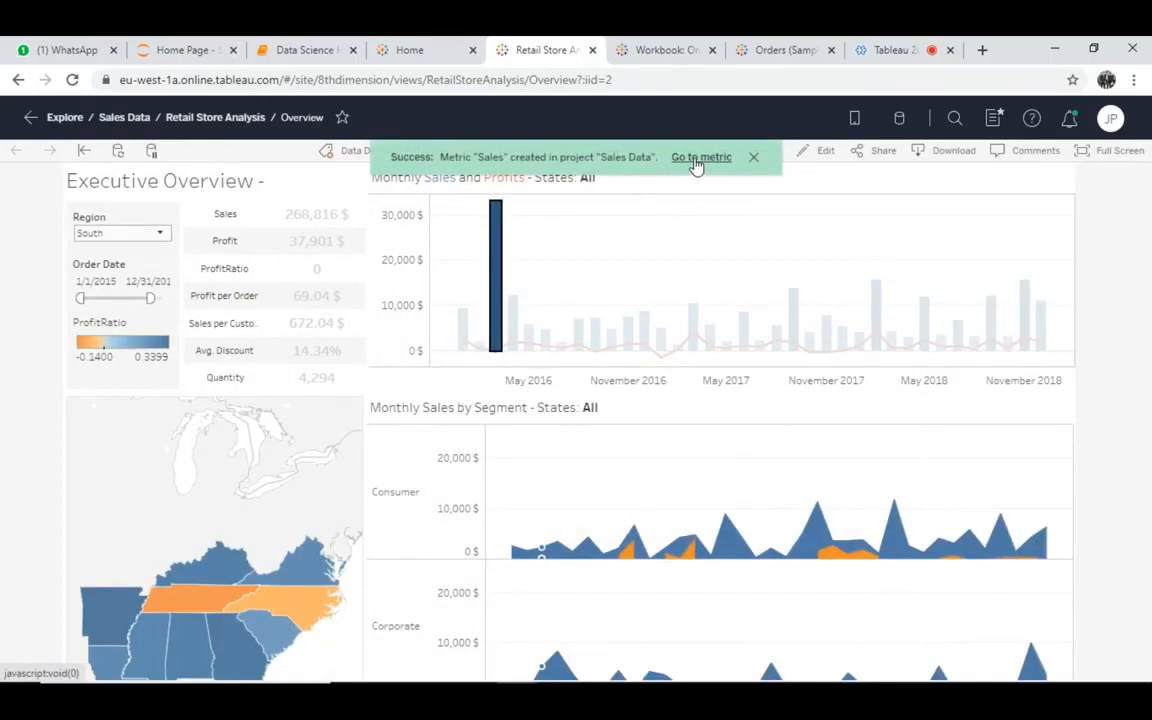
# Open the newly created Sales metric and examine its details and monthly values along the timeline.
pyautogui.click(697, 159)
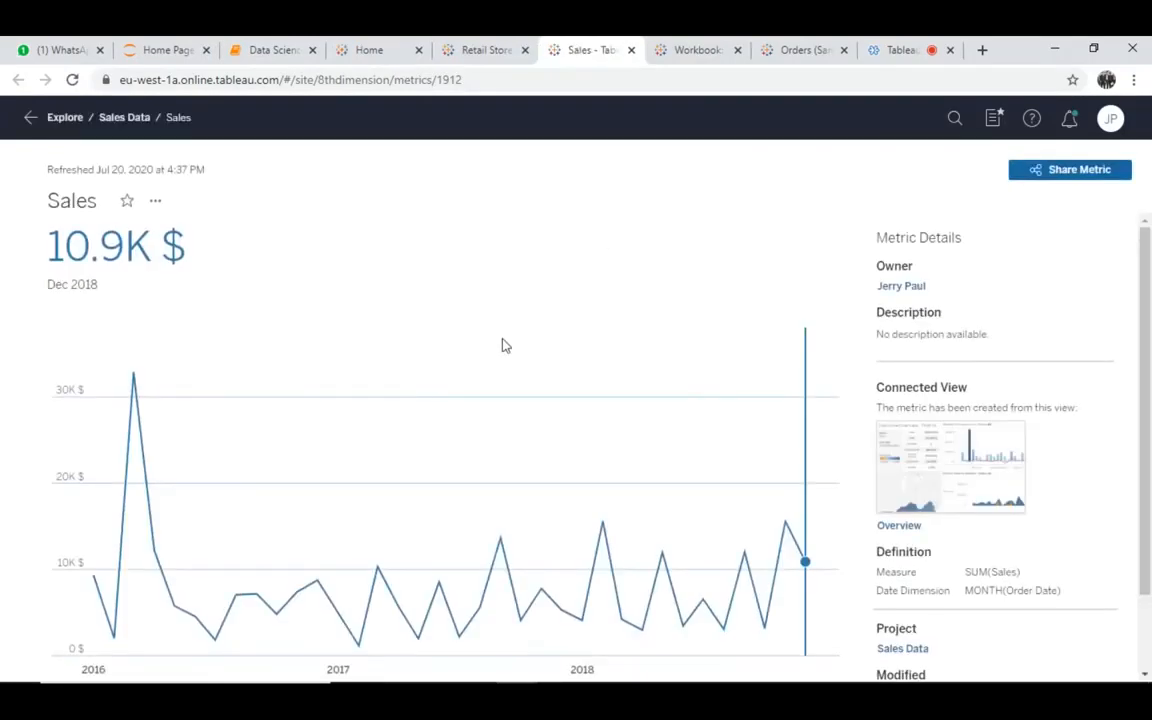
pyautogui.scroll(-2, 503, 342)
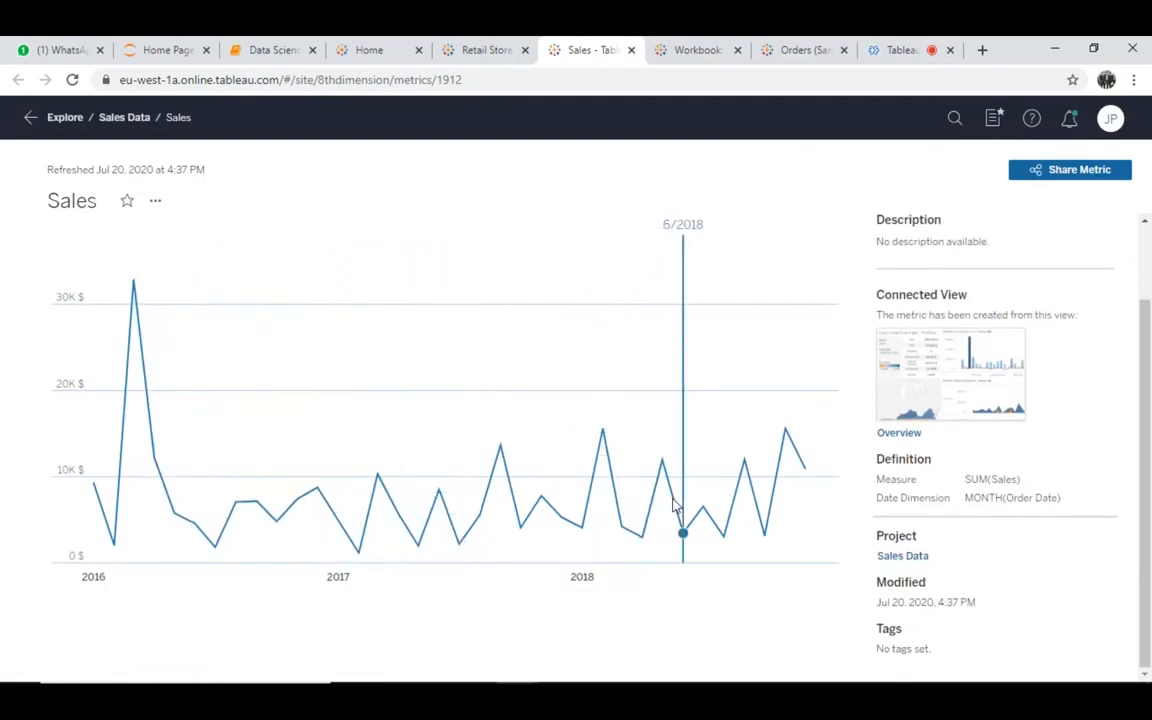
pyautogui.click(372, 453)
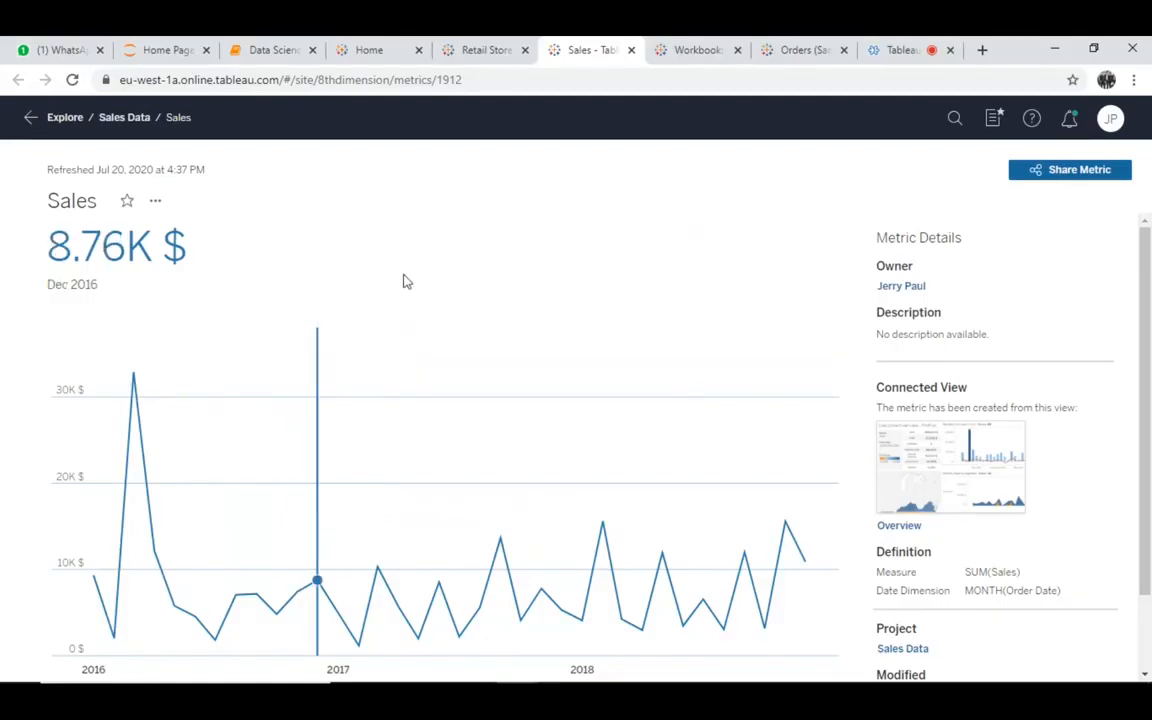
# Switch to the ApowerMirror phone window, move it away from the metric details, and dismiss its notification access prompt.
pyautogui.hotkey('alt', 'Tab')
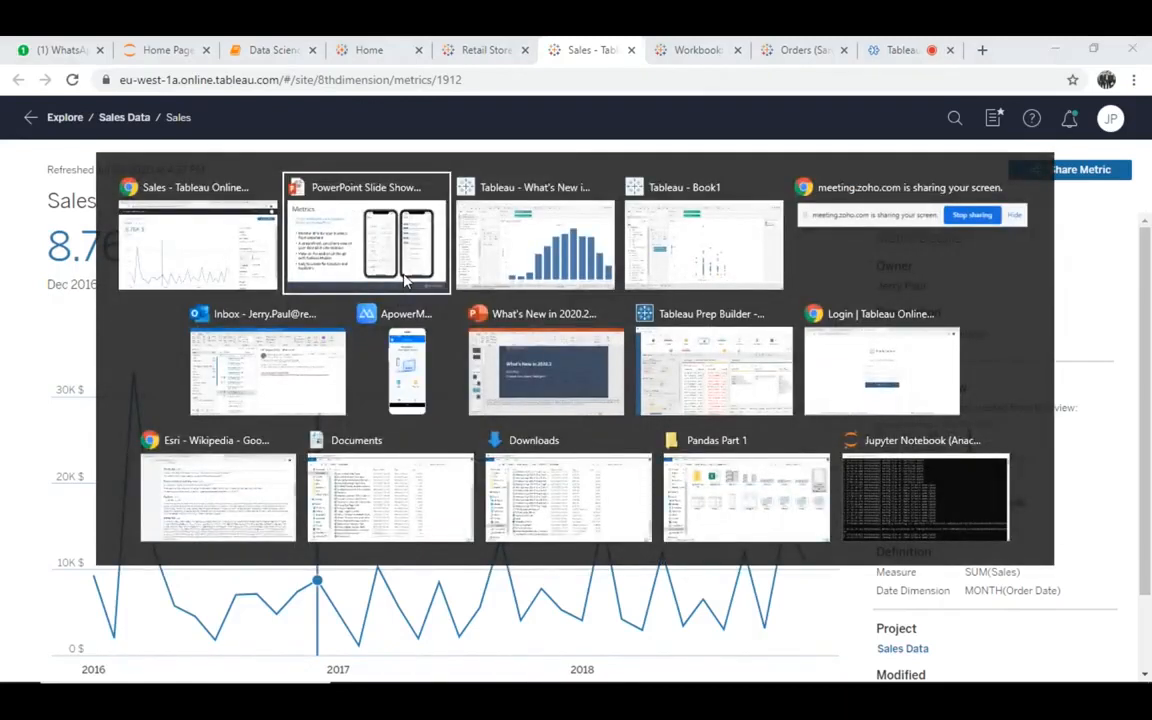
pyautogui.hotkey('alt', 'Tab')
pyautogui.hotkey('alt', 'Tab')
pyautogui.hotkey('alt', 'Tab')
pyautogui.hotkey('alt', 'Tab')
pyautogui.hotkey('alt', 'Tab')
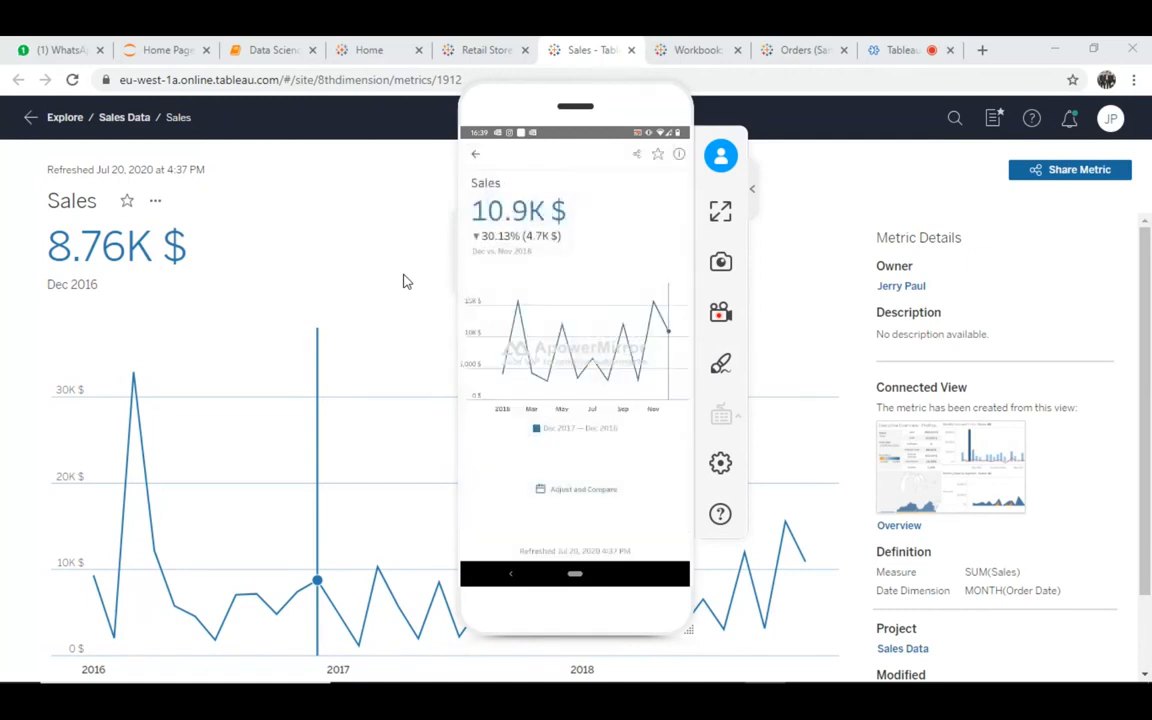
pyautogui.moveTo(488, 103)
pyautogui.moveTo(518, 110); pyautogui.dragTo(386, 141)
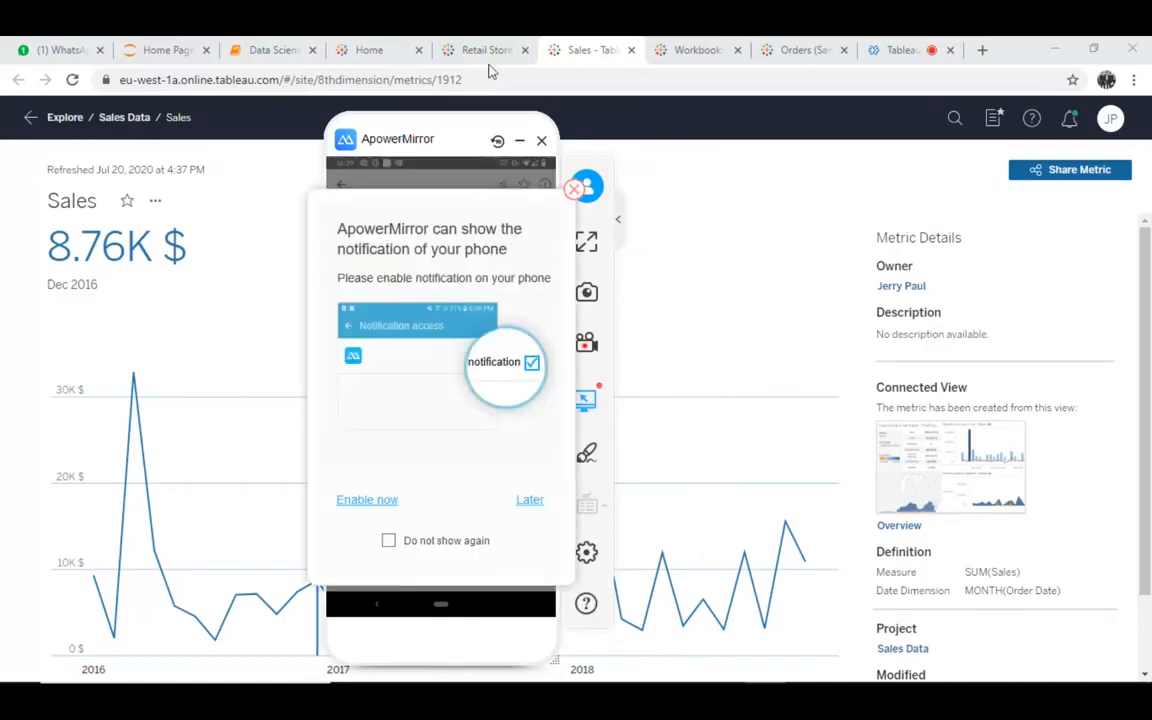
pyautogui.click(574, 189)
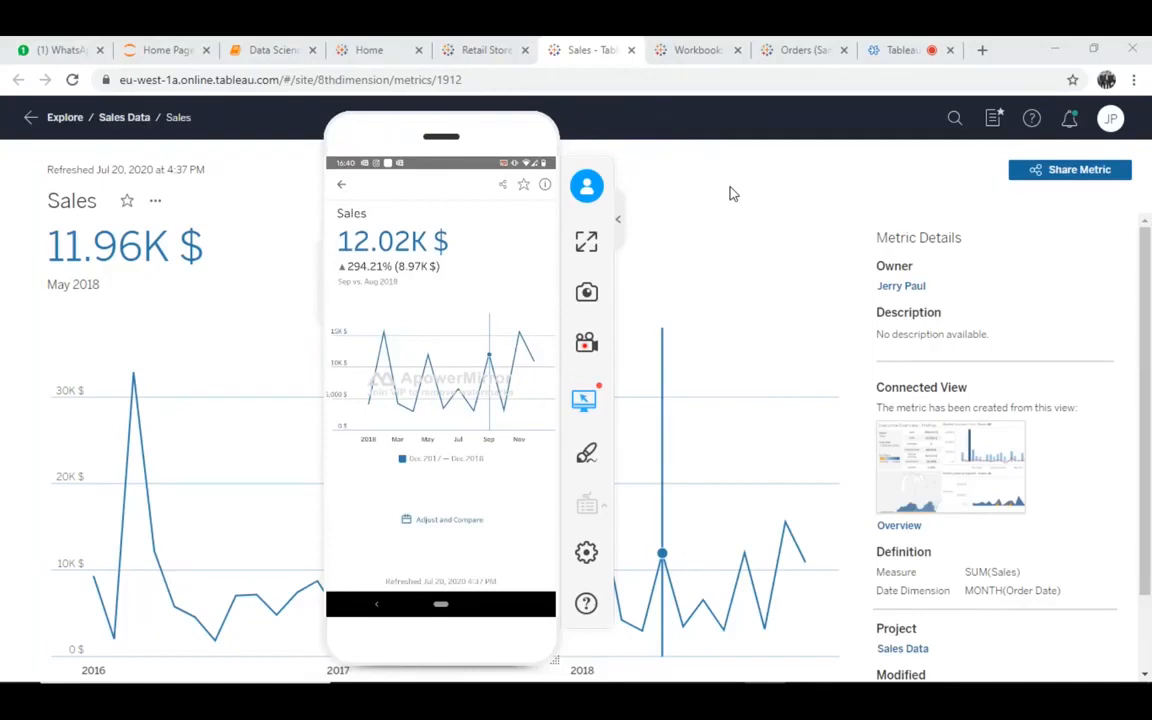
# Reposition and close the ApowerMirror phone window, returning to the Sales metric page in Chrome.
pyautogui.moveTo(452, 122)
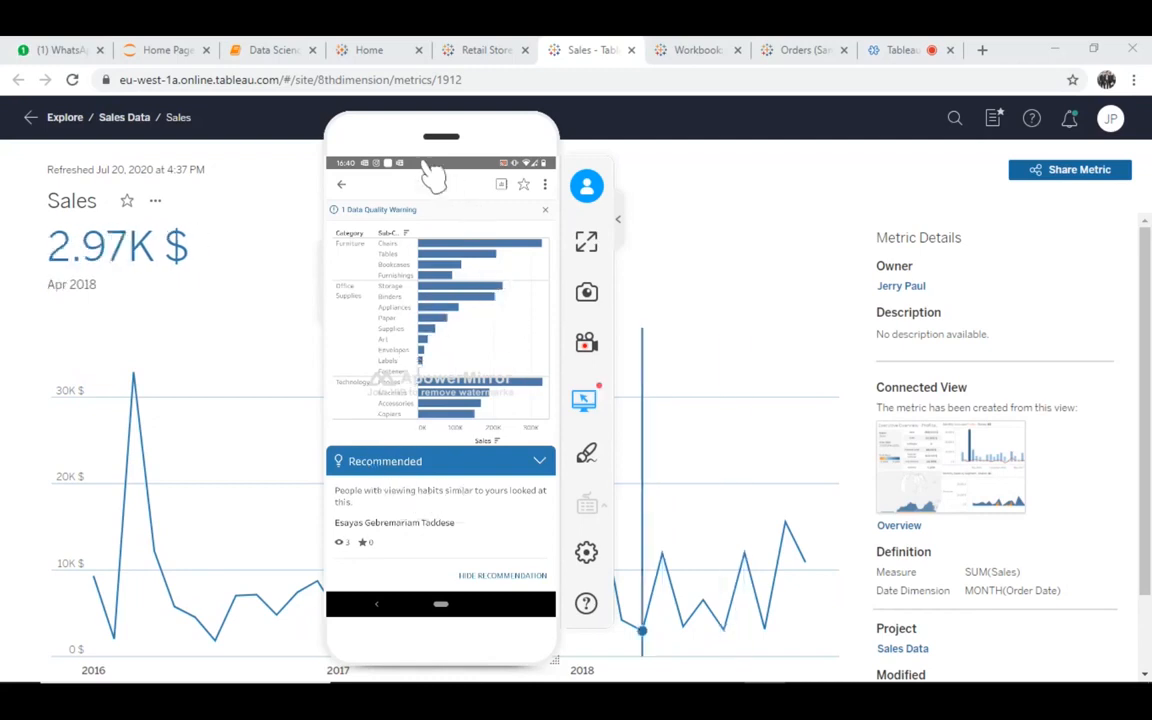
pyautogui.moveTo(445, 132)
pyautogui.moveTo(453, 131); pyautogui.dragTo(571, 135)
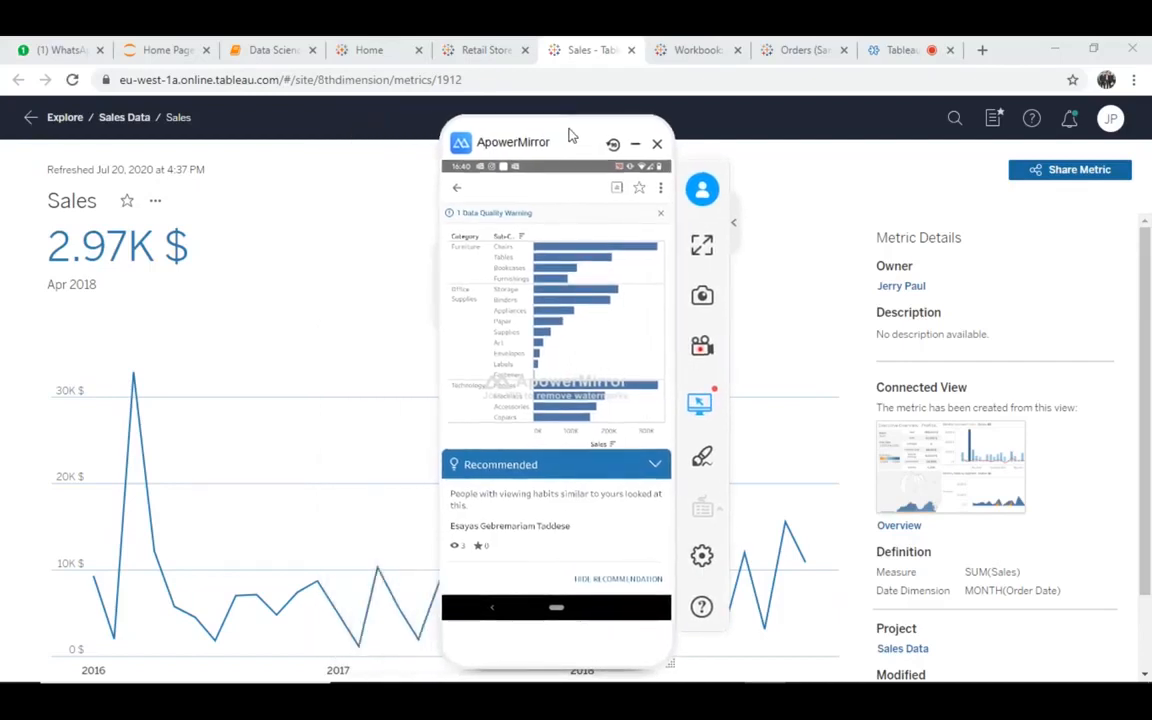
pyautogui.click(658, 147)
pyautogui.click(515, 452)
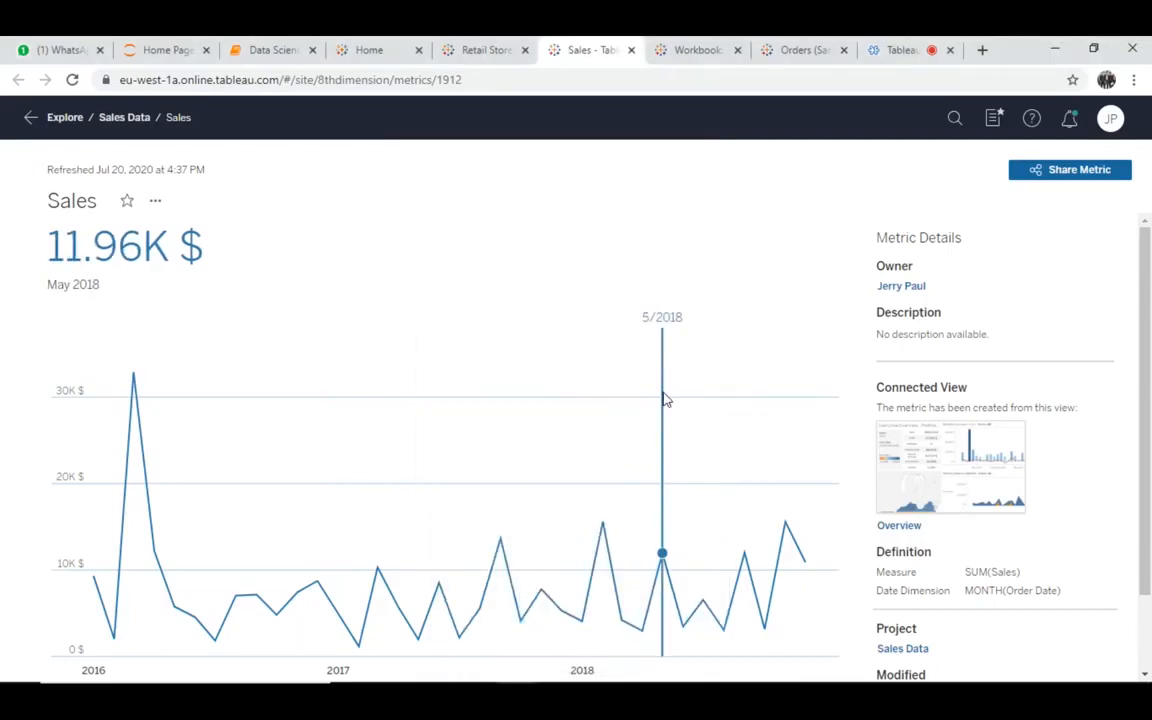
# Switch to the PowerPoint slide show and advance to the "Open or Upload Workbooks on the Web" slide.
pyautogui.hotkey('alt', 'Tab')
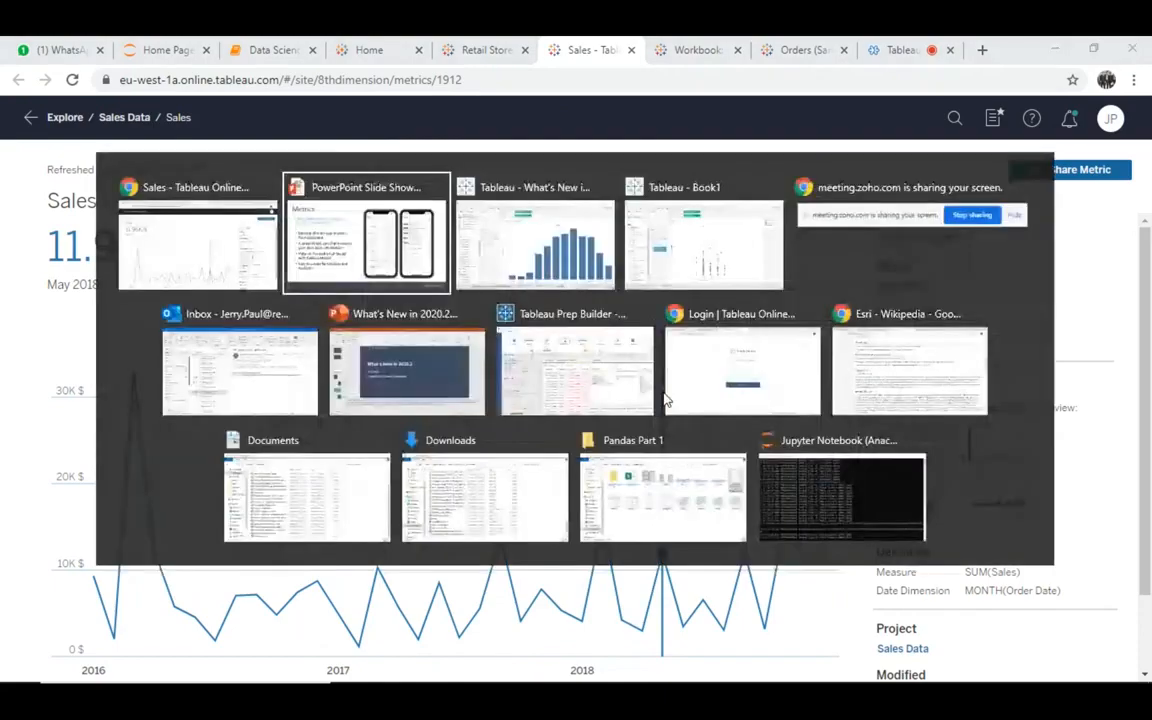
pyautogui.press('Right')
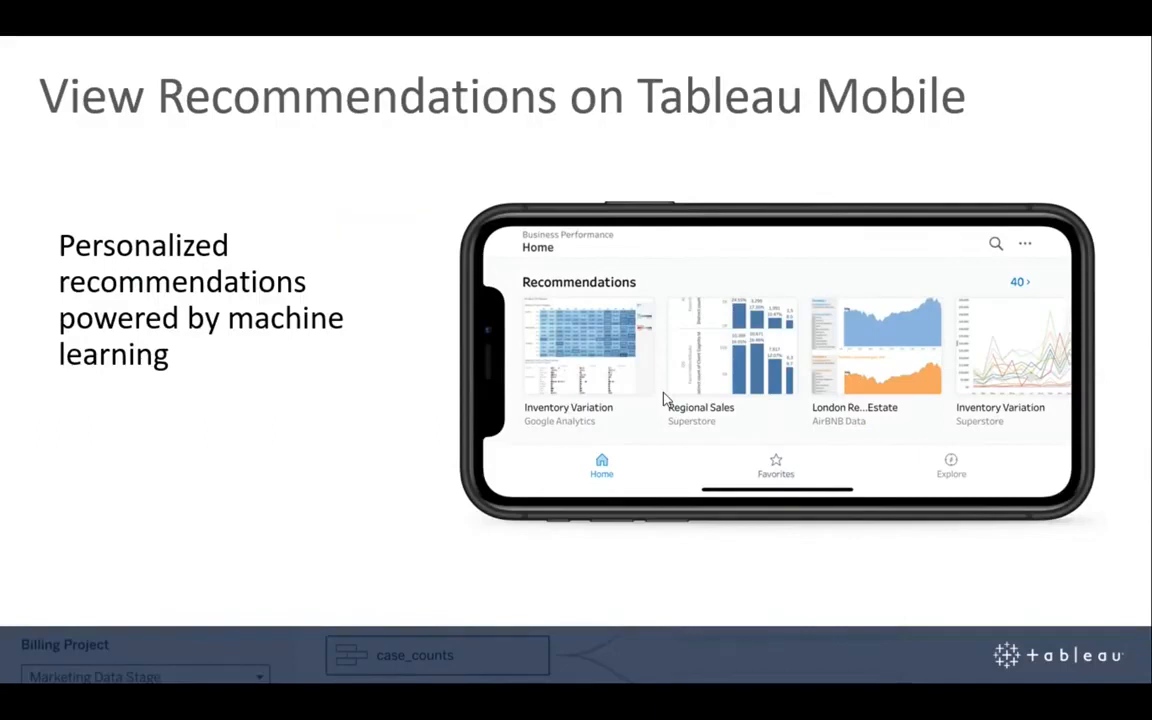
pyautogui.press('Right')
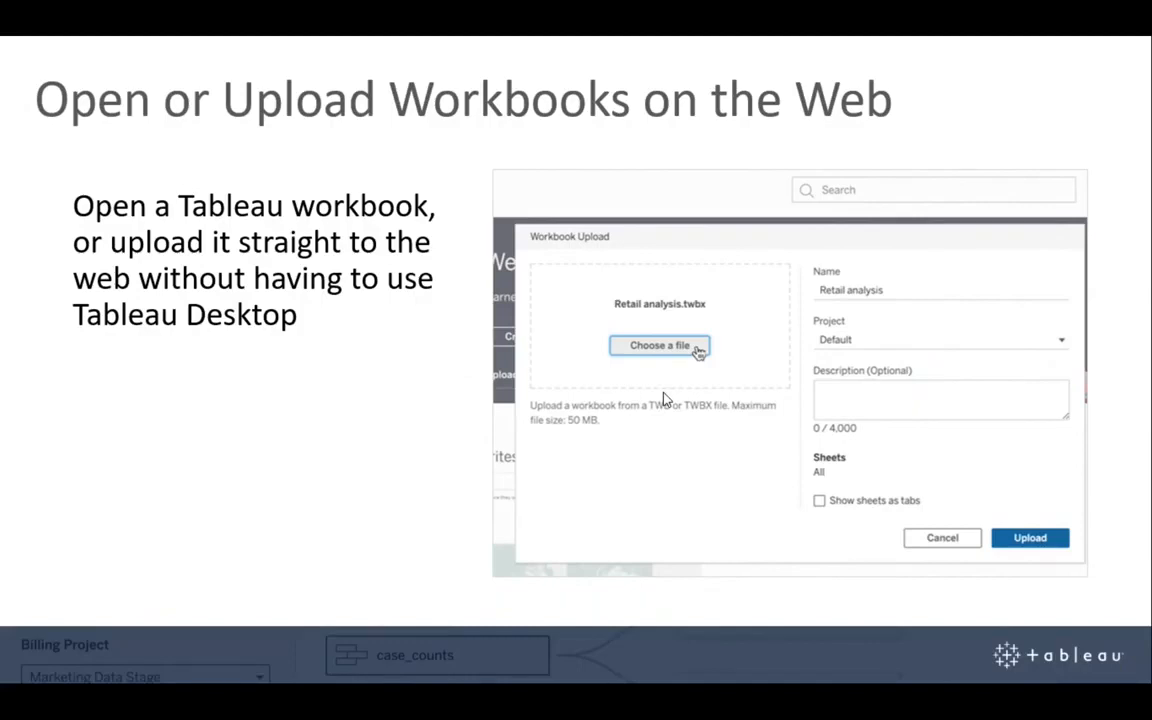
# Return to Tableau Online in Chrome, go to the site's home page, and start a workbook upload.
pyautogui.hotkey('alt', 'Tab')
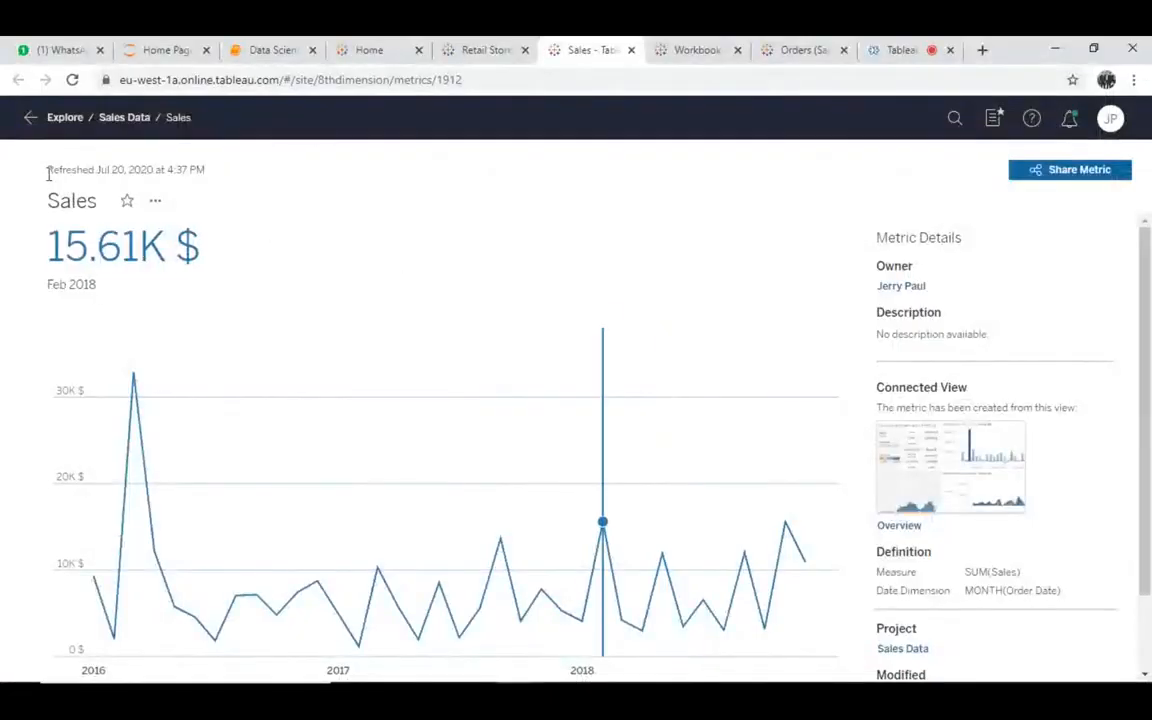
pyautogui.click(57, 118)
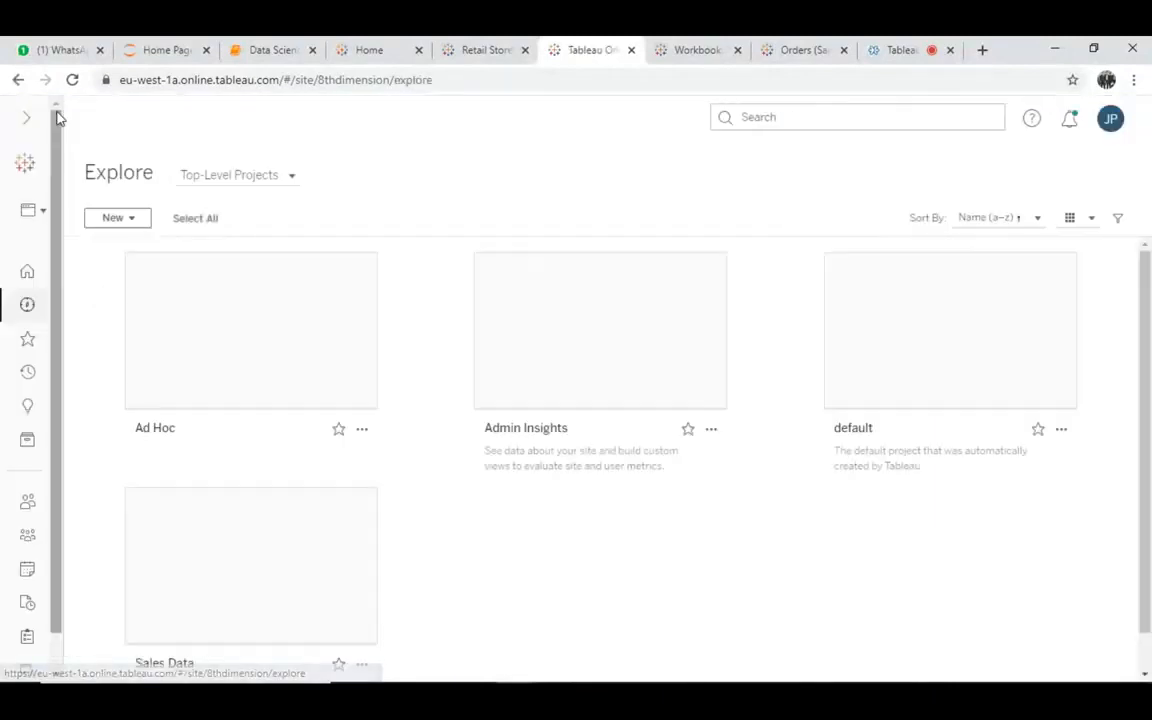
pyautogui.click(23, 165)
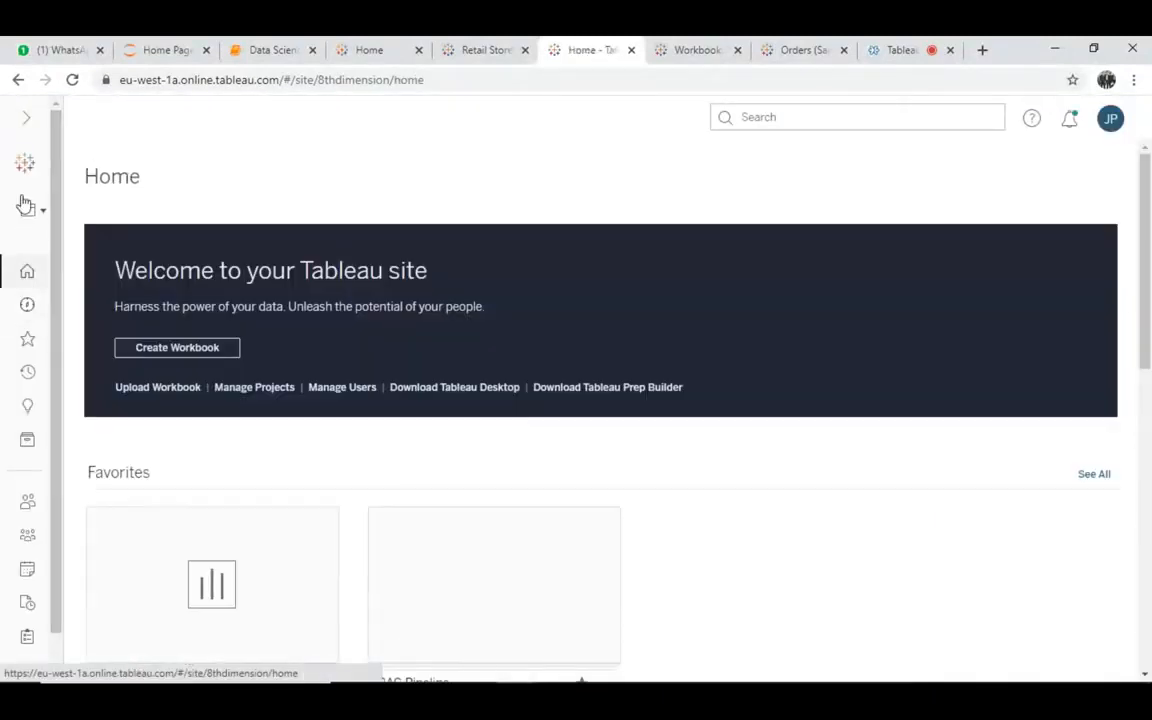
pyautogui.click(167, 395)
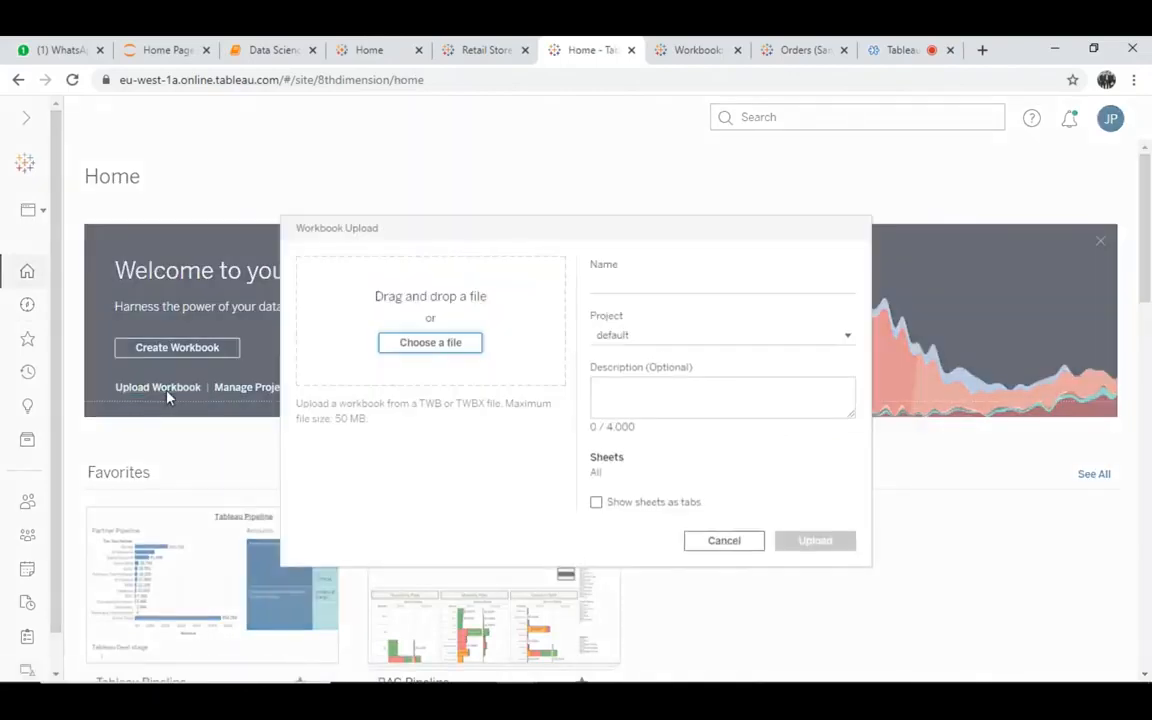
# Choose Telecom Dashboard from the Downloads folder as the workbook file and close the file browser.
pyautogui.click(418, 346)
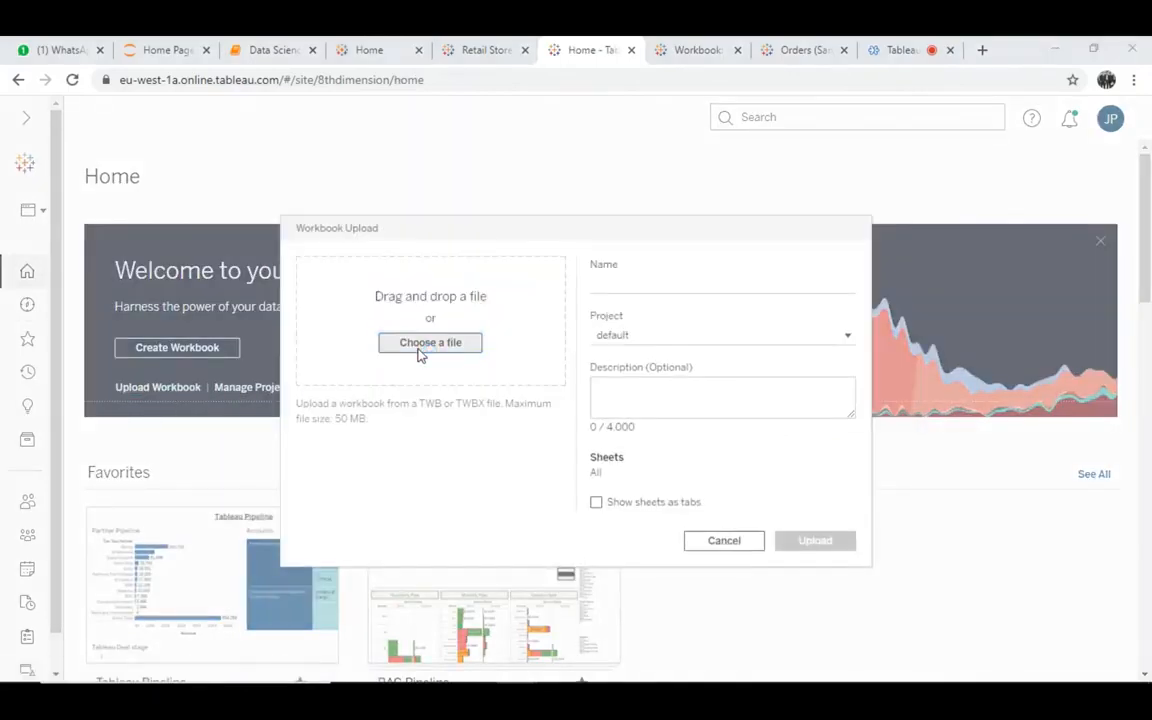
pyautogui.scroll(-3, 651, 514)
pyautogui.moveTo(712, 532); pyautogui.dragTo(707, 494)
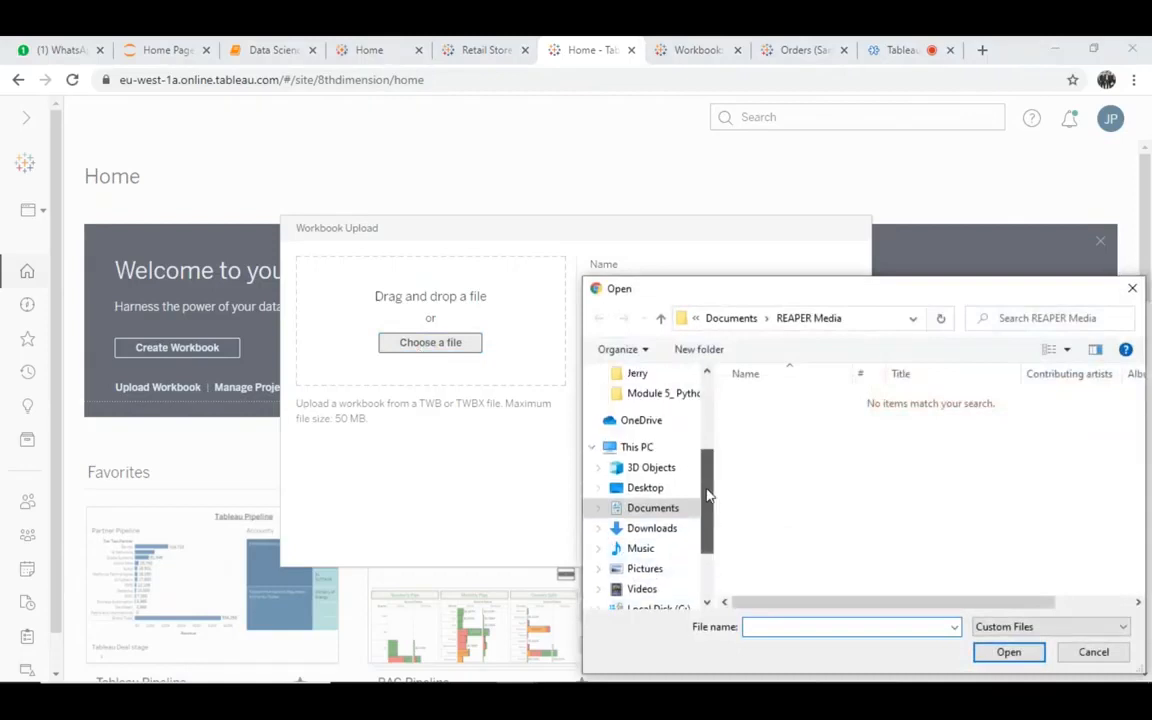
pyautogui.scroll(3, 660, 445)
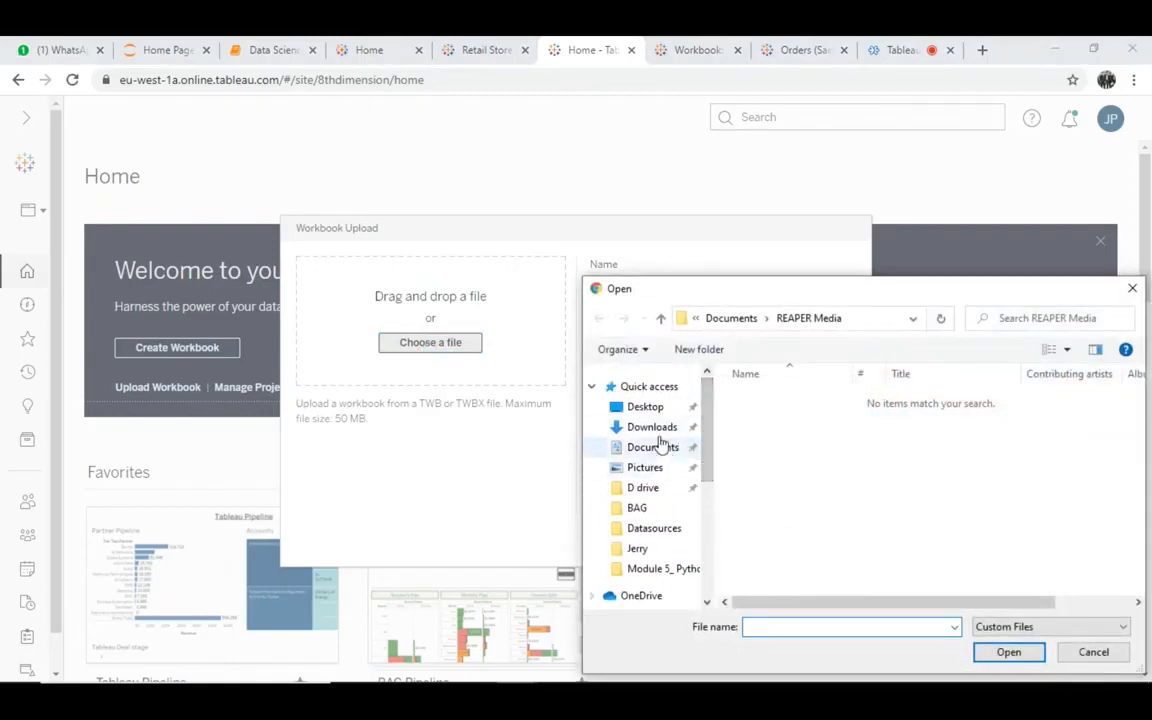
pyautogui.click(658, 428)
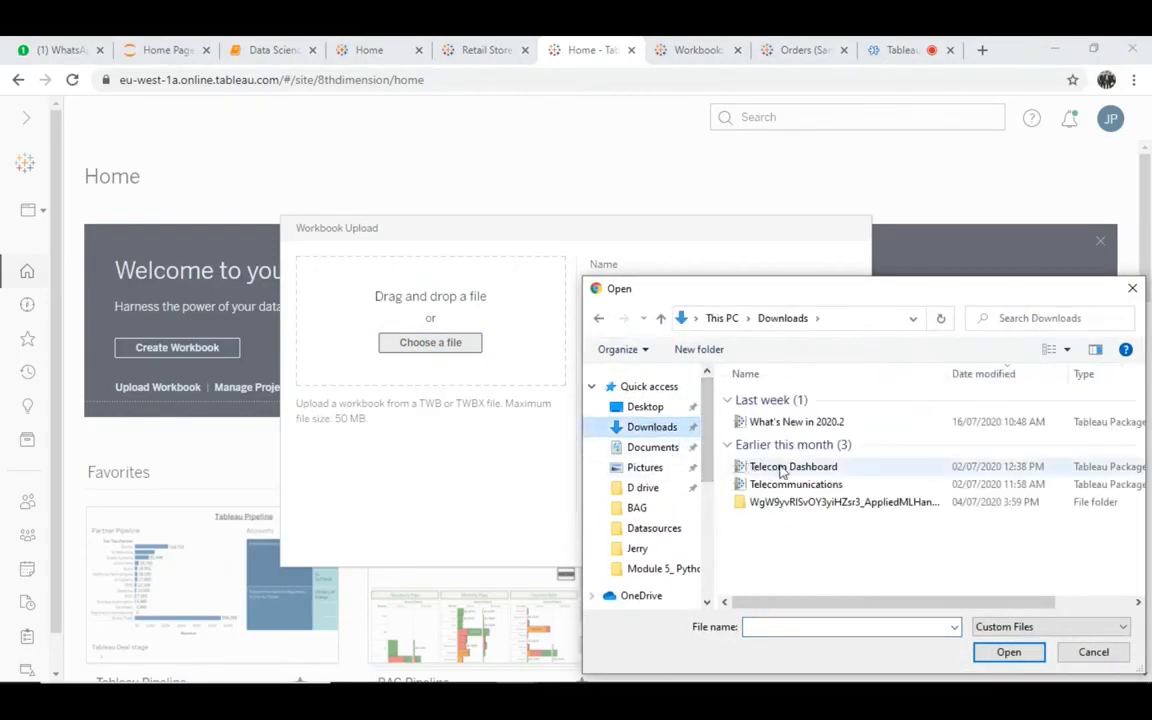
pyautogui.moveTo(783, 471); pyautogui.dragTo(437, 357)
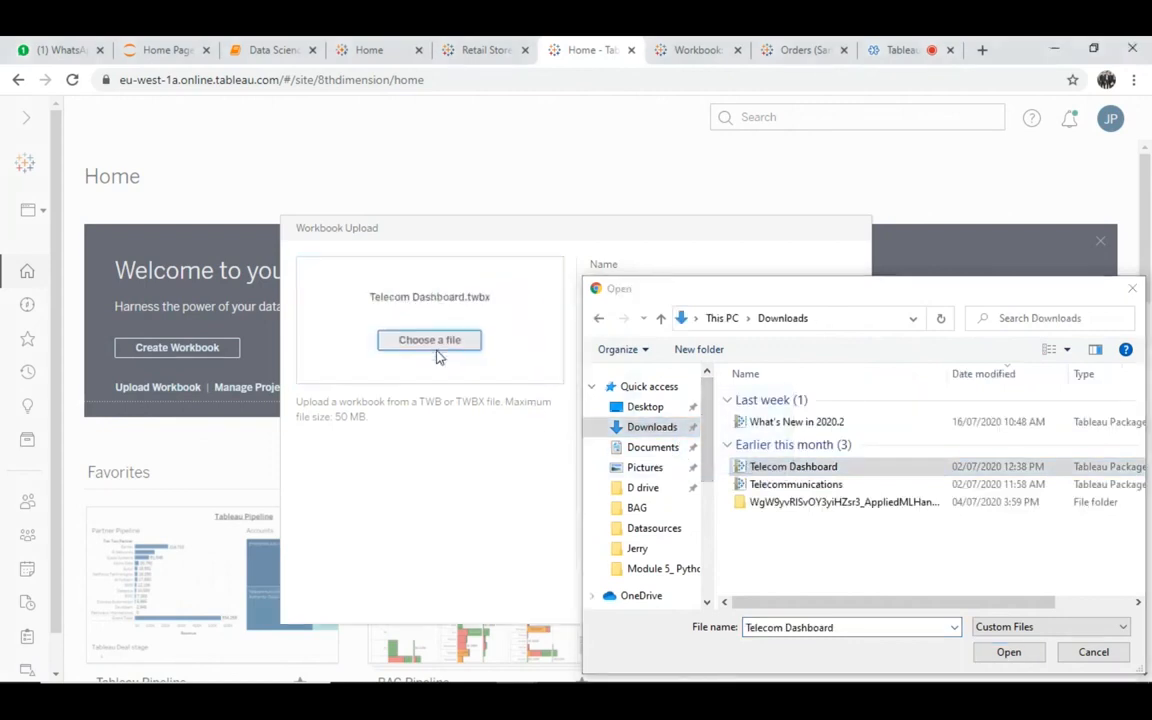
pyautogui.click(1132, 288)
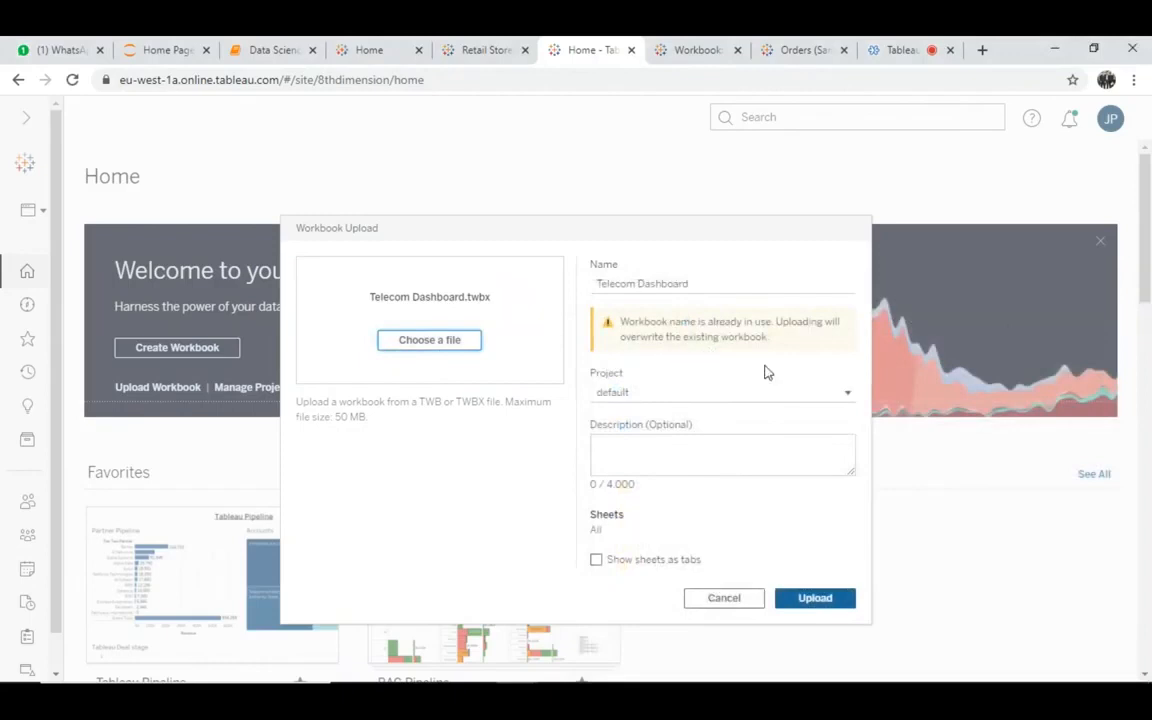
# Upload Telecom Dashboard to the default project, overwriting the existing workbook, and dismiss the completion notice.
pyautogui.click(815, 598)
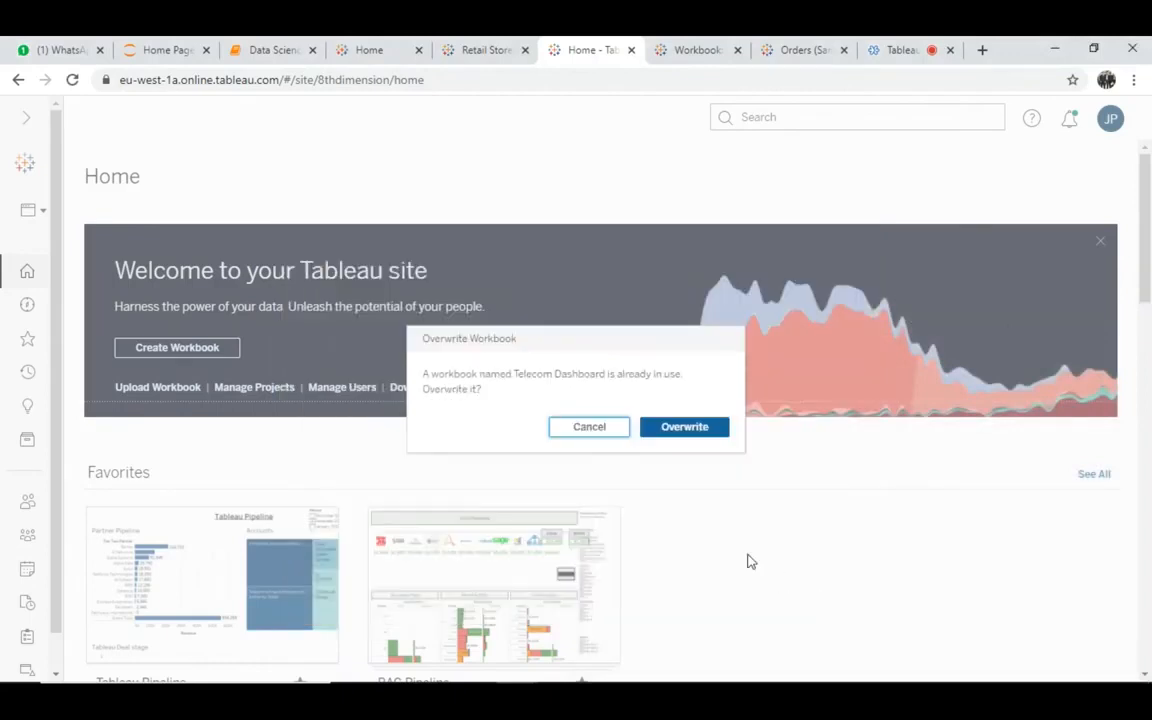
pyautogui.click(687, 427)
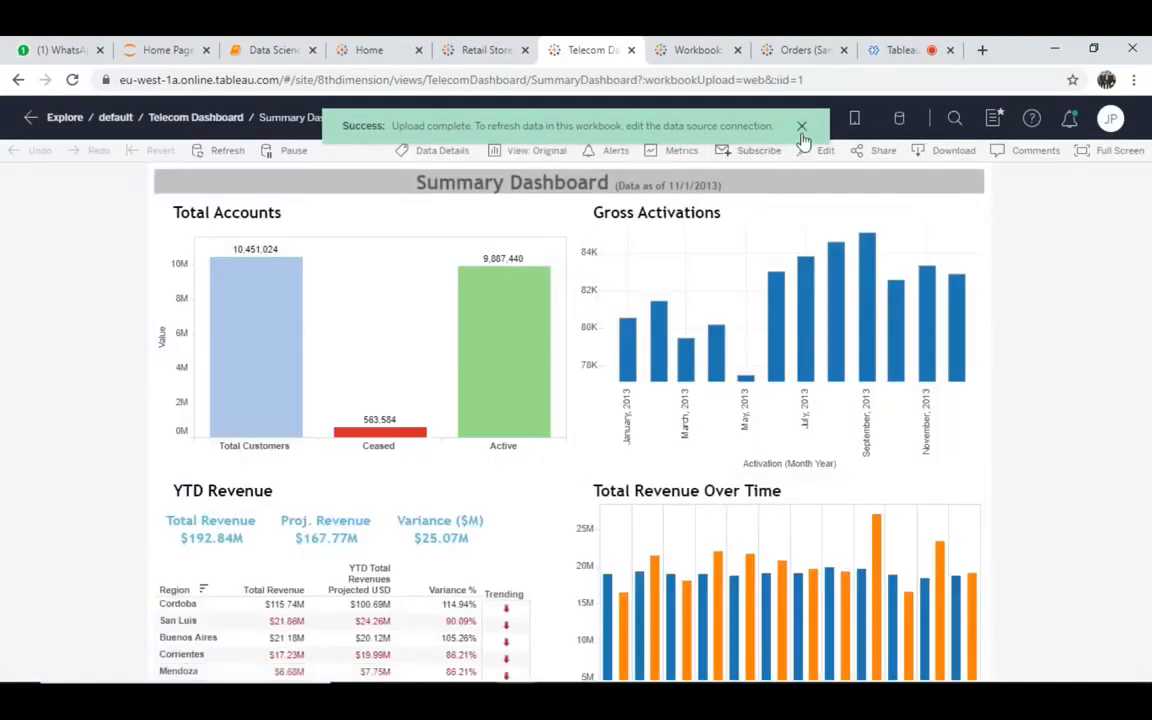
pyautogui.click(801, 126)
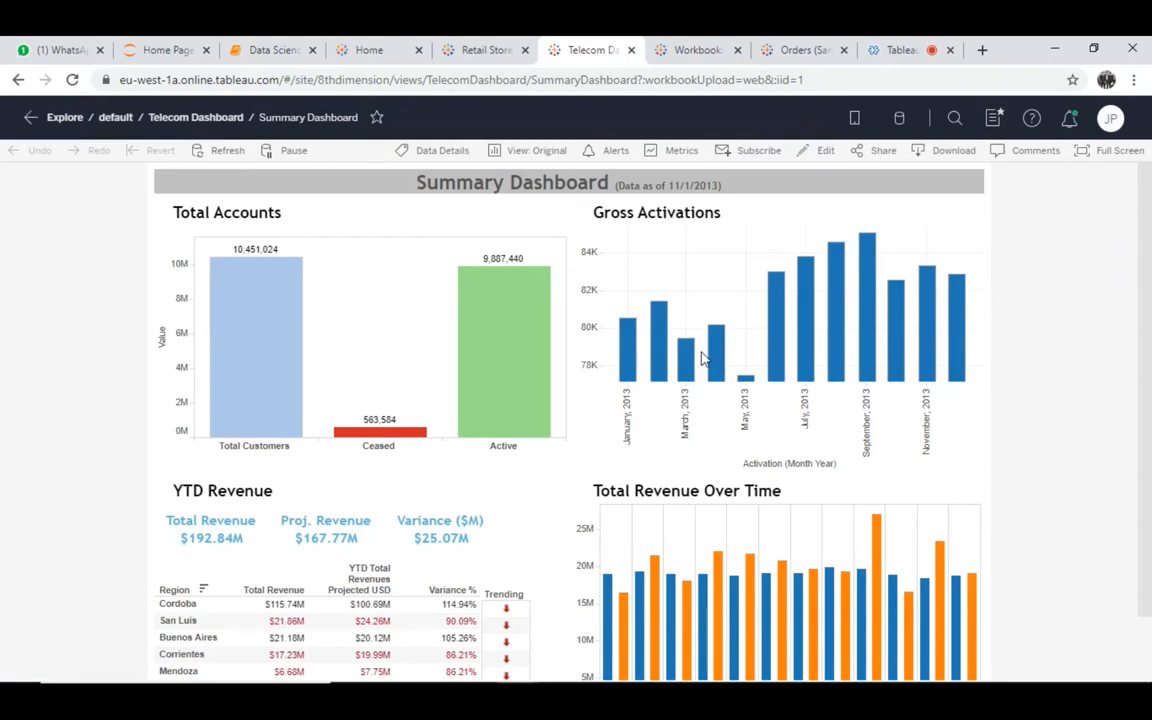
# Switch to the PowerPoint slide show and advance to the "Multiple External Services Connectors for Tableau Server" slide.
pyautogui.hotkey('alt', 'Tab')
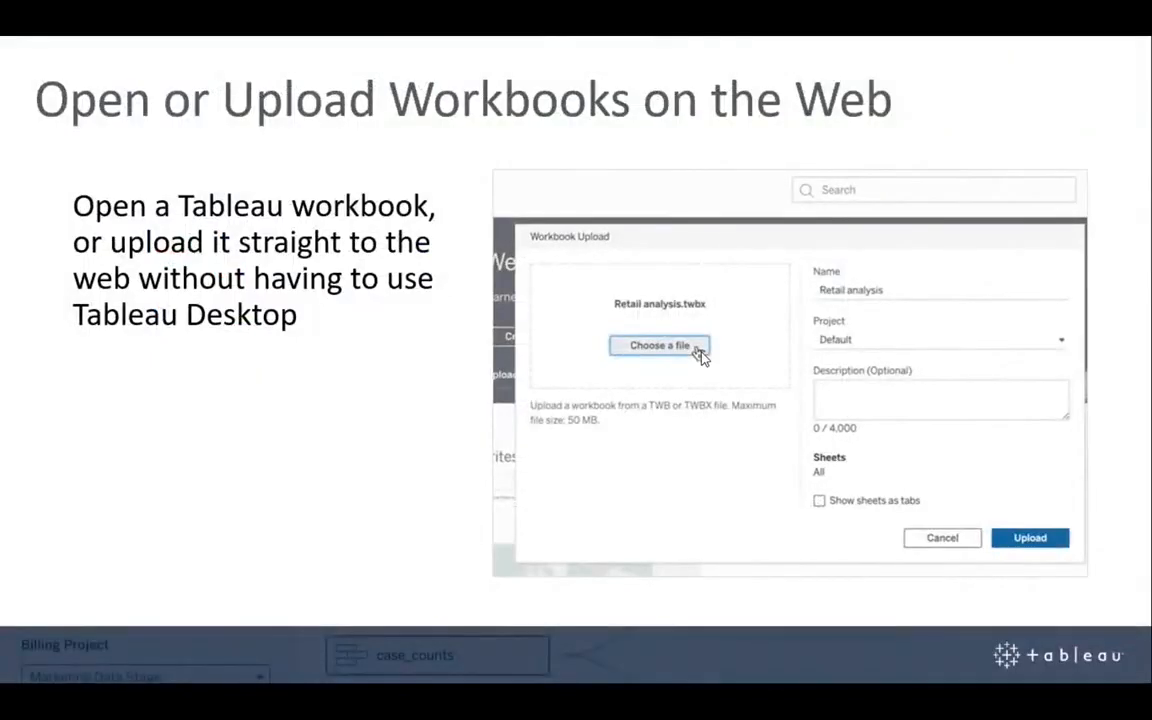
pyautogui.click(703, 358)
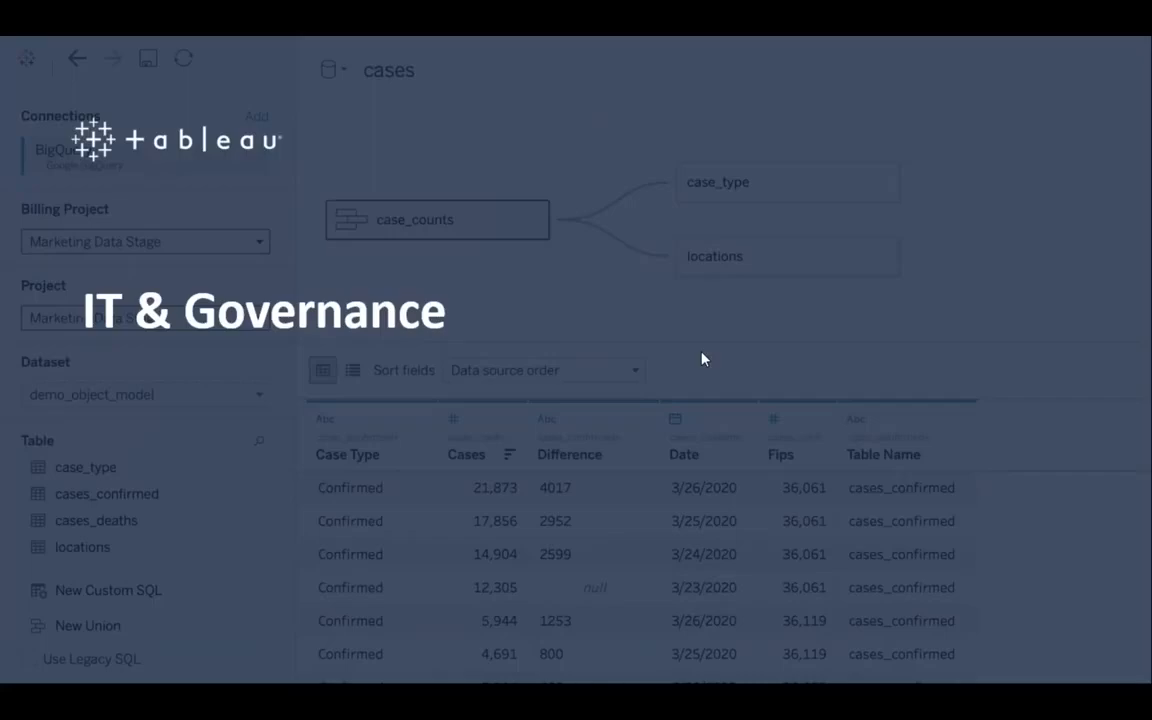
pyautogui.click(703, 358)
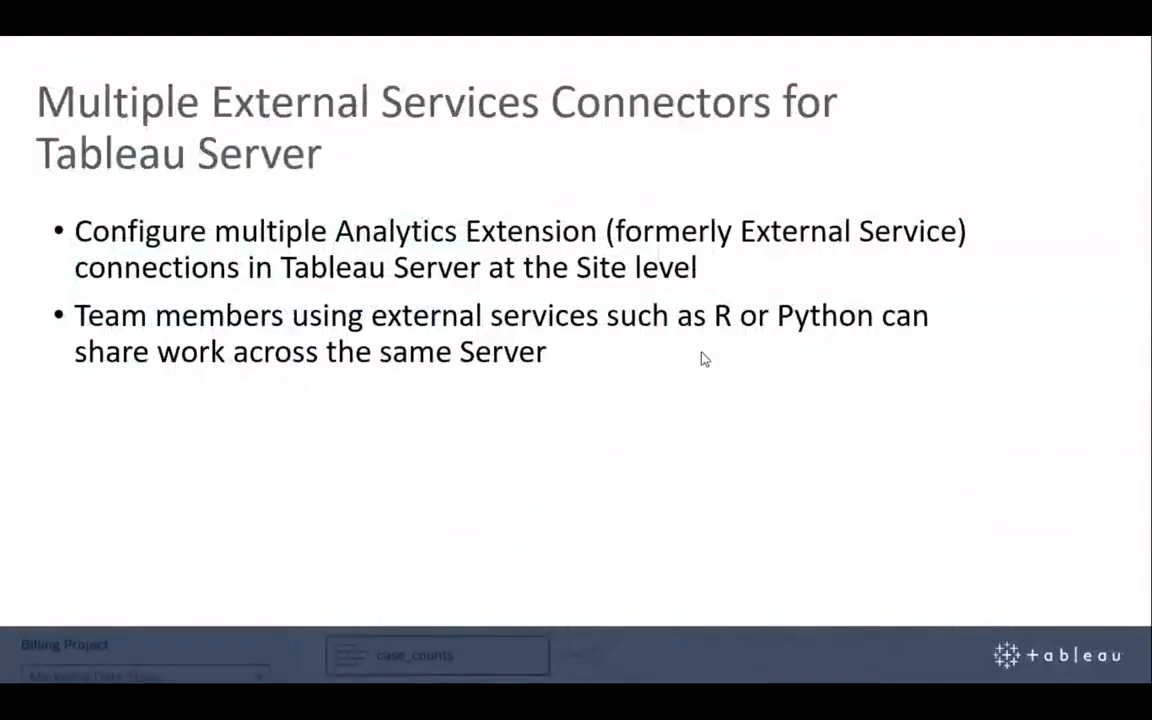
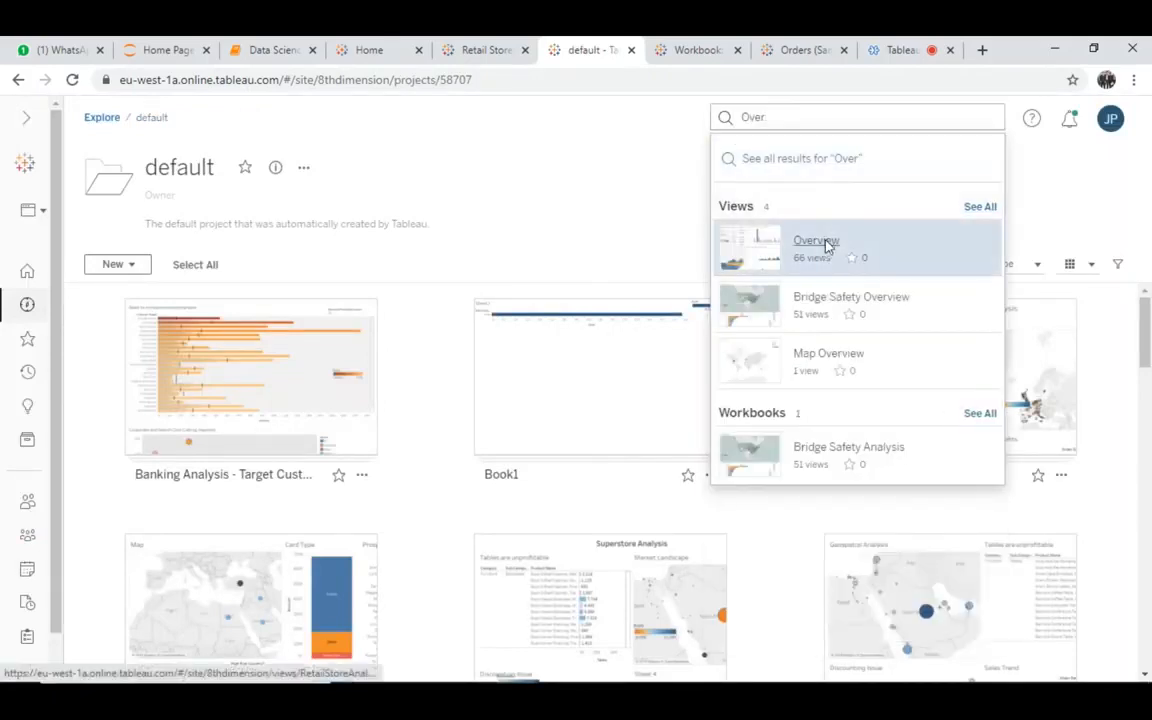
# Open the Retail Store Analysis Overview dashboard, dismiss its warning notice, and open the connected Orders (Sample - Superstore) source from its data details.
pyautogui.click(826, 244)
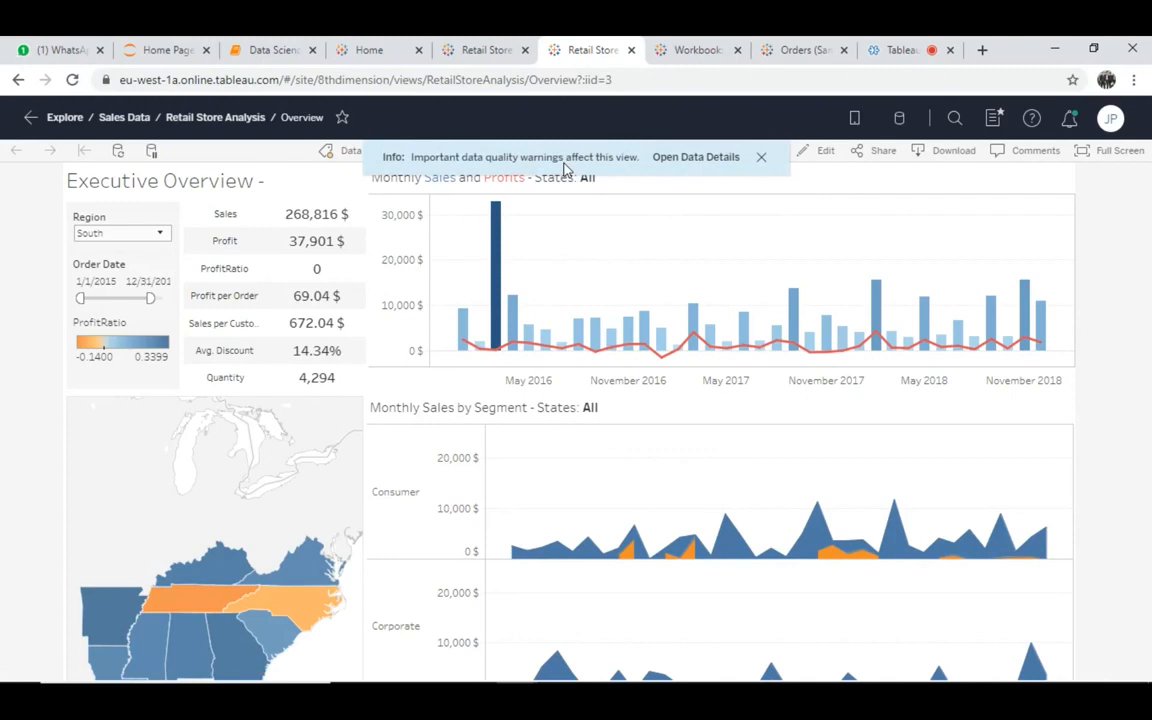
pyautogui.click(761, 158)
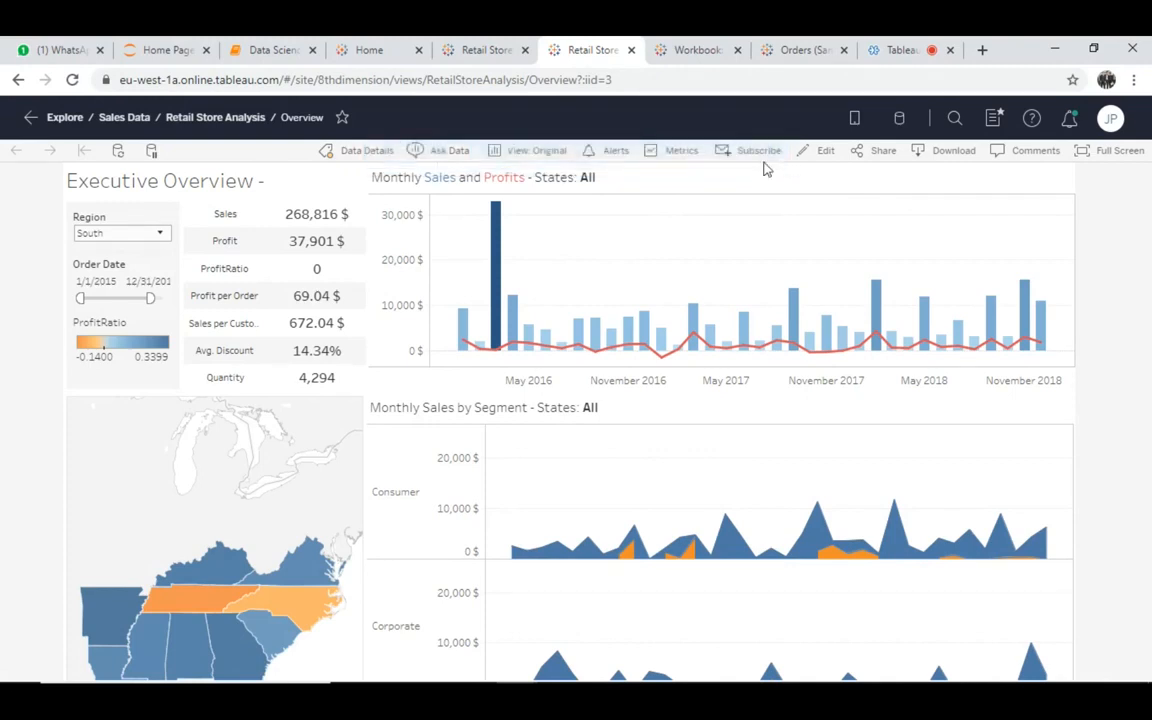
pyautogui.click(367, 151)
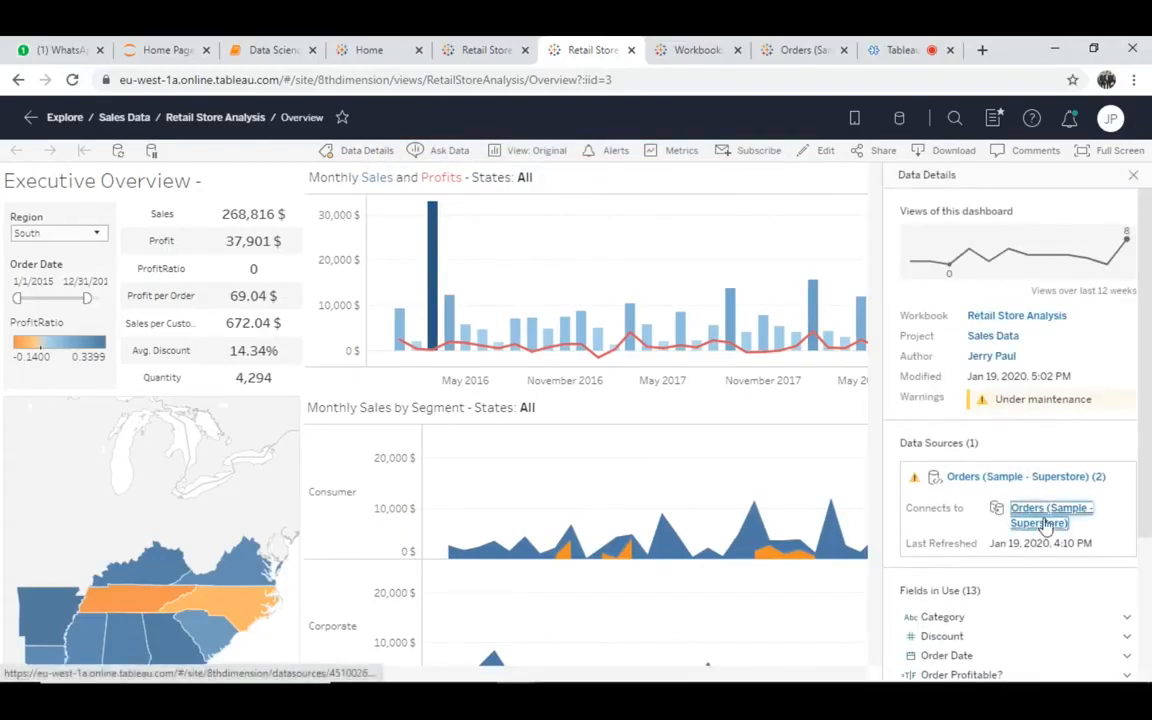
pyautogui.click(1045, 520)
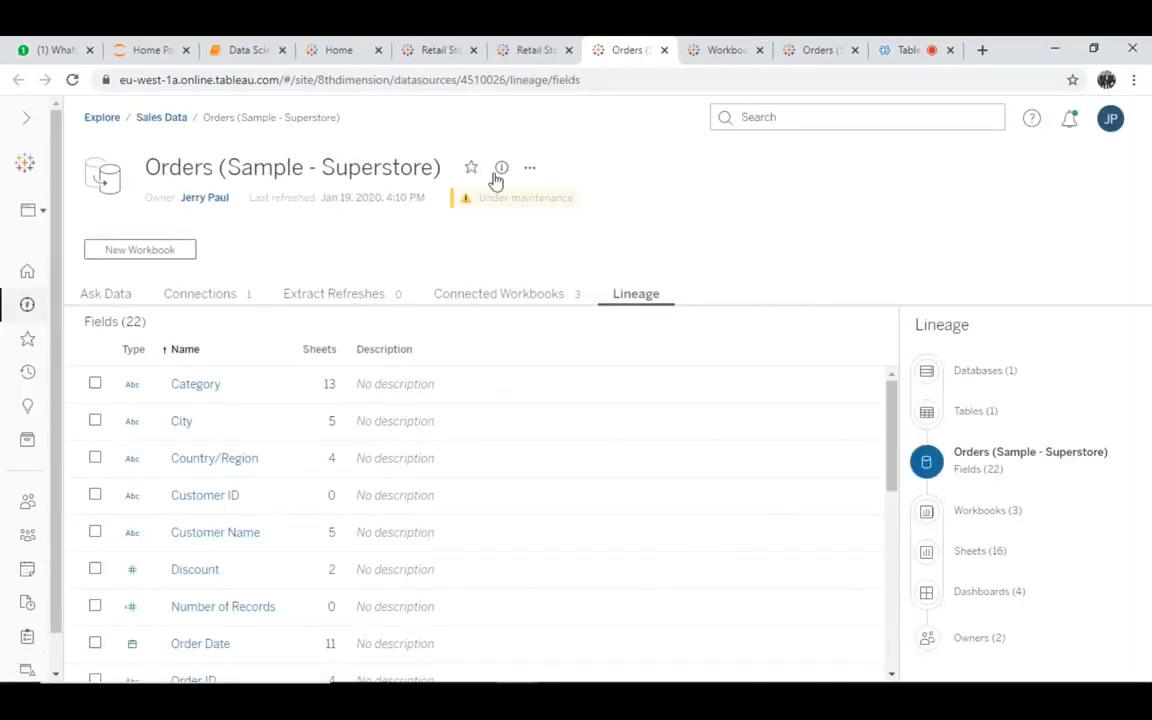
# Review the data quality warning settings and available warning types for Orders (Sample - Superstore), closing them without saving.
pyautogui.click(530, 172)
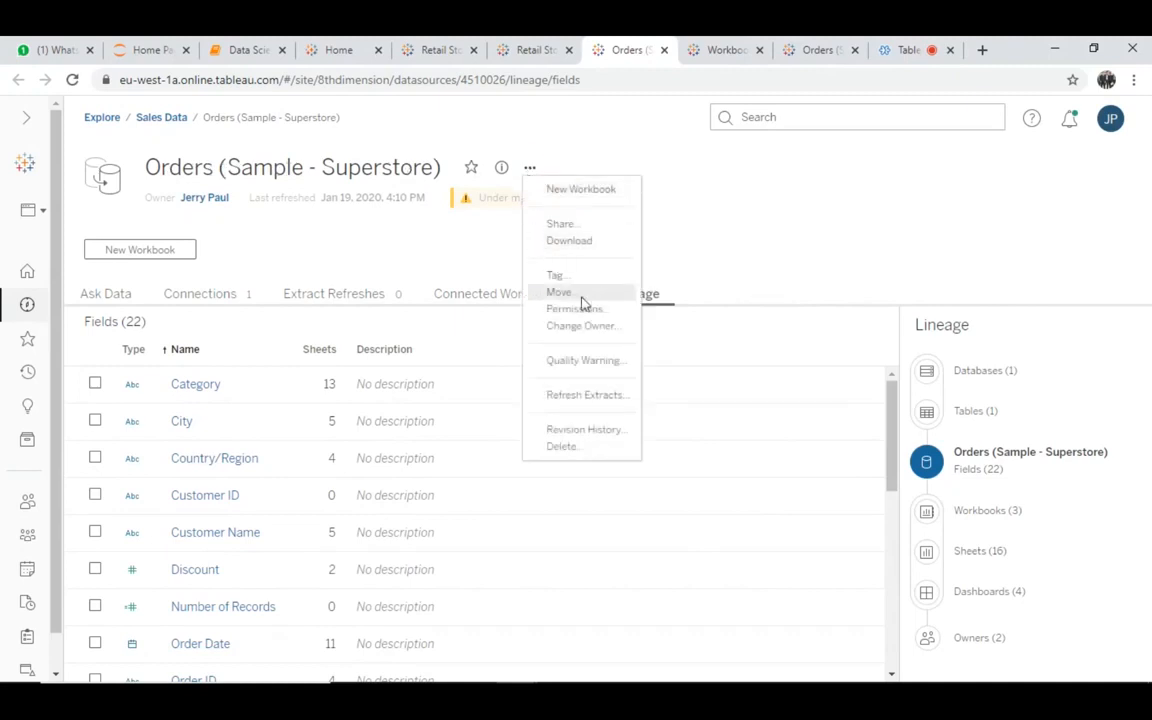
pyautogui.click(586, 362)
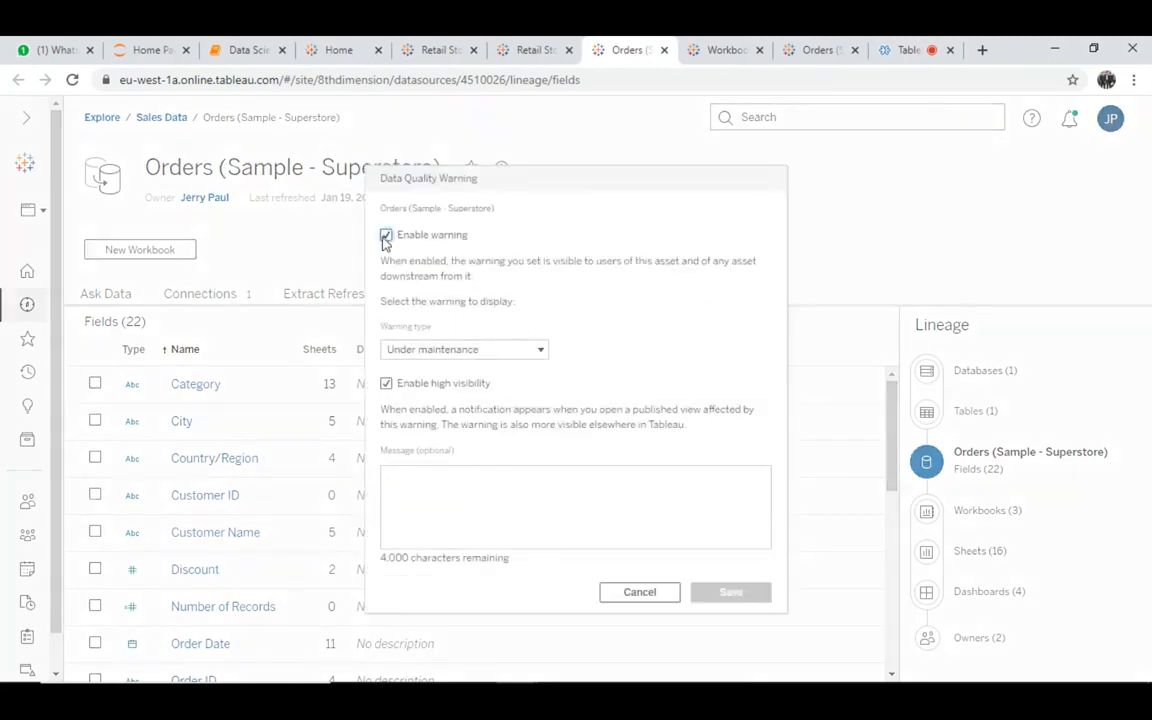
pyautogui.click(386, 235)
pyautogui.click(387, 237)
pyautogui.click(538, 351)
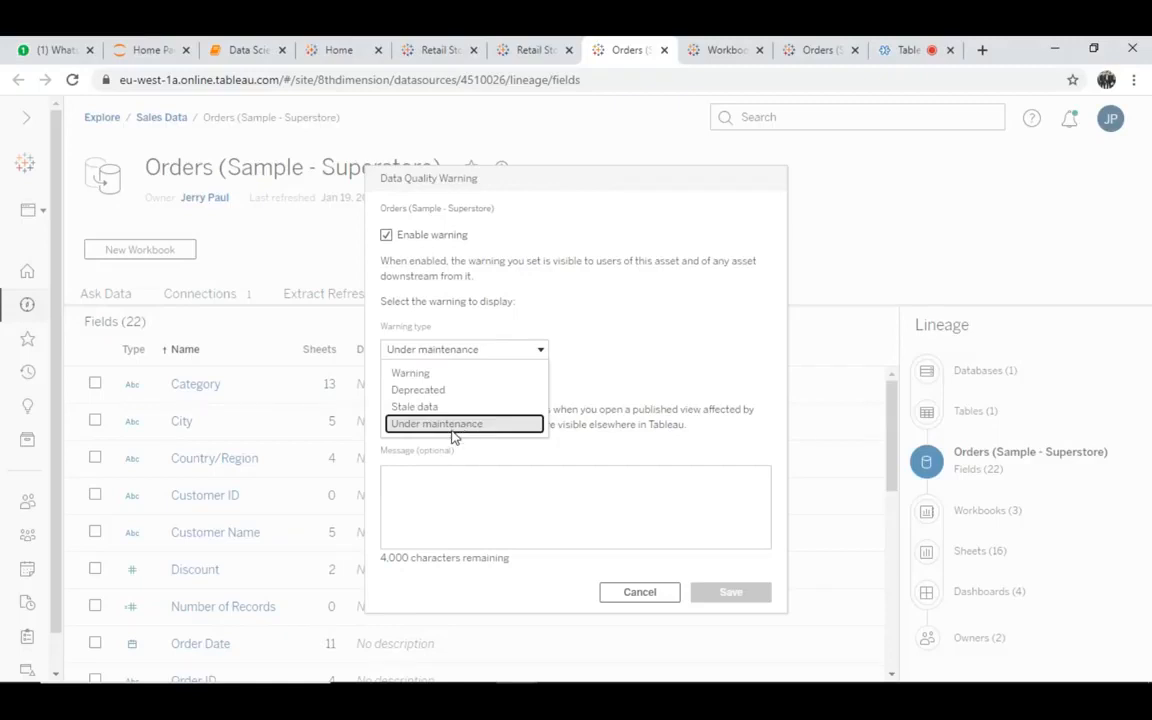
pyautogui.click(669, 368)
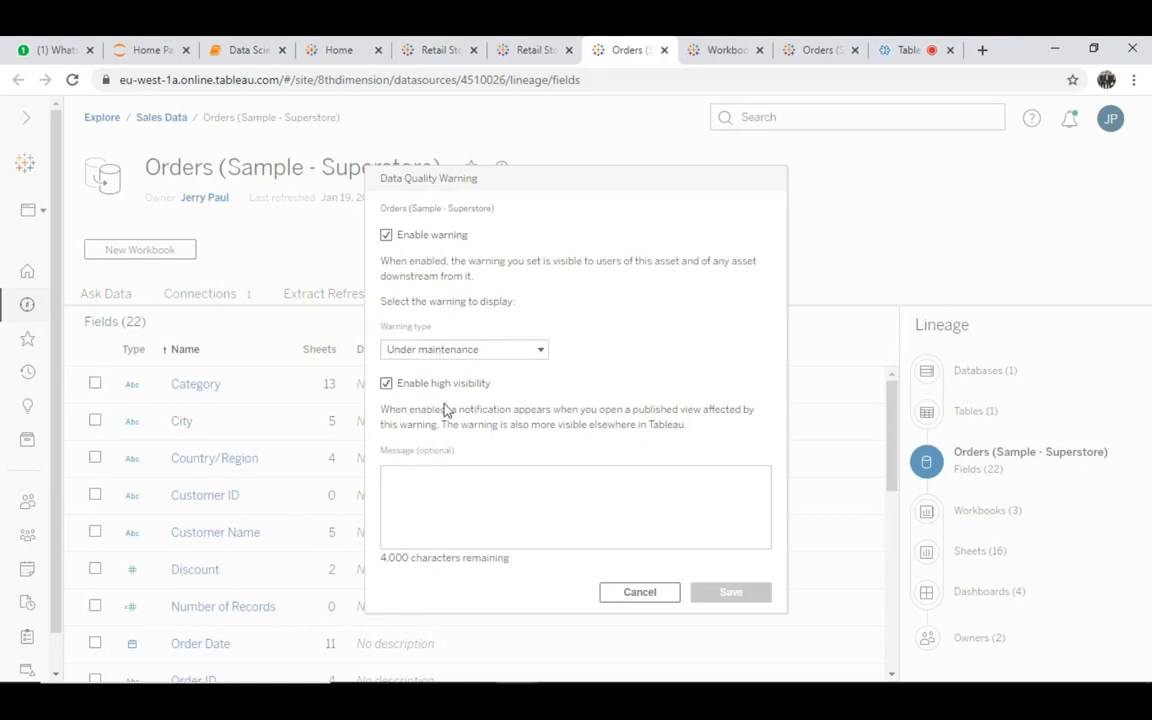
pyautogui.click(585, 137)
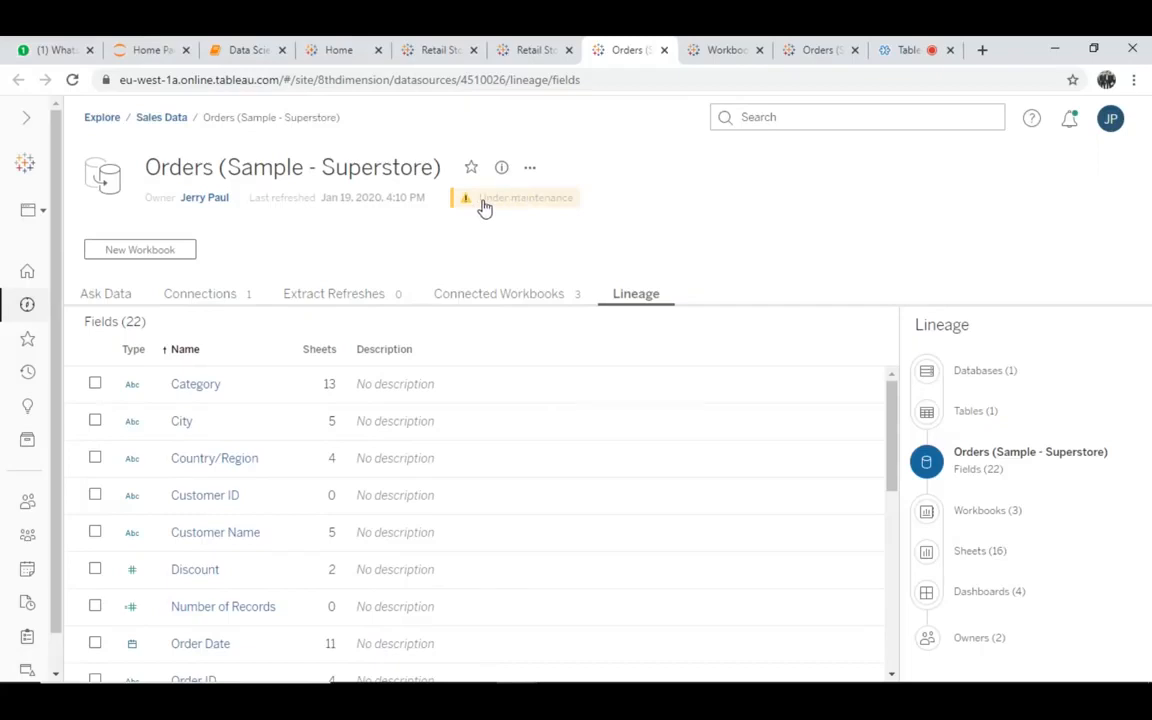
# Switch to the PowerPoint slide show and advance through the lineage and data quality slides to "Filter Data Assets By Warnings".
pyautogui.hotkey('alt', 'Tab')
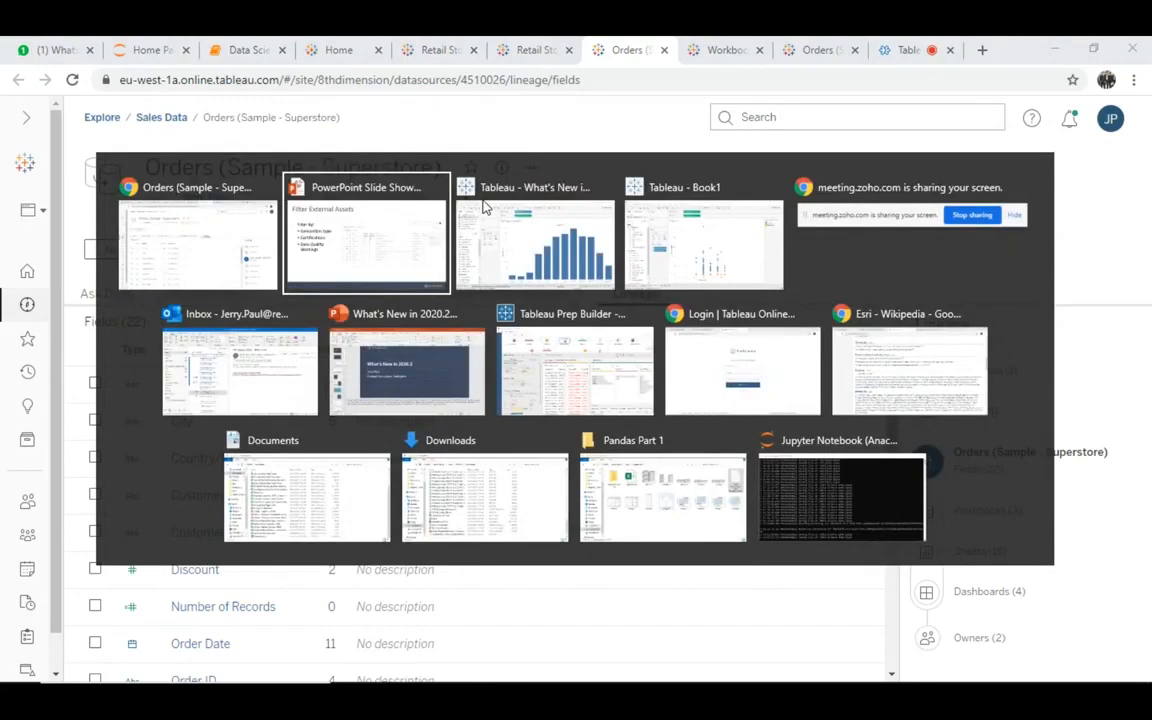
pyautogui.press('Right')
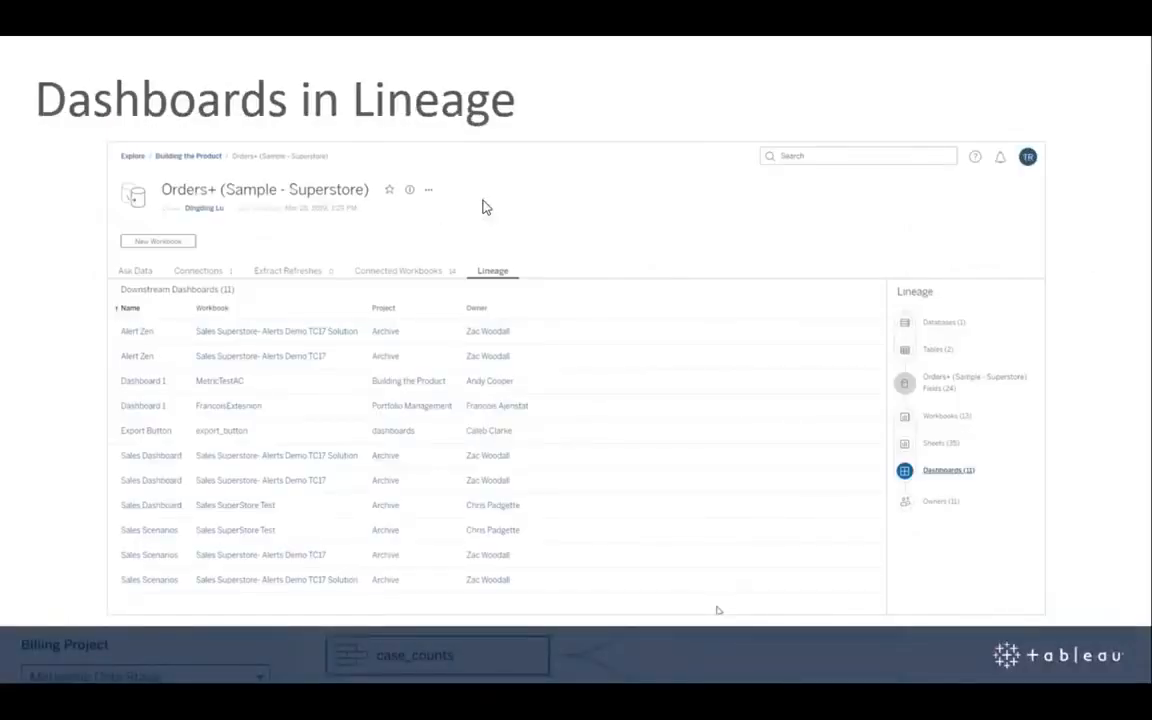
pyautogui.hotkey('alt', 'Tab')
pyautogui.press('Right')
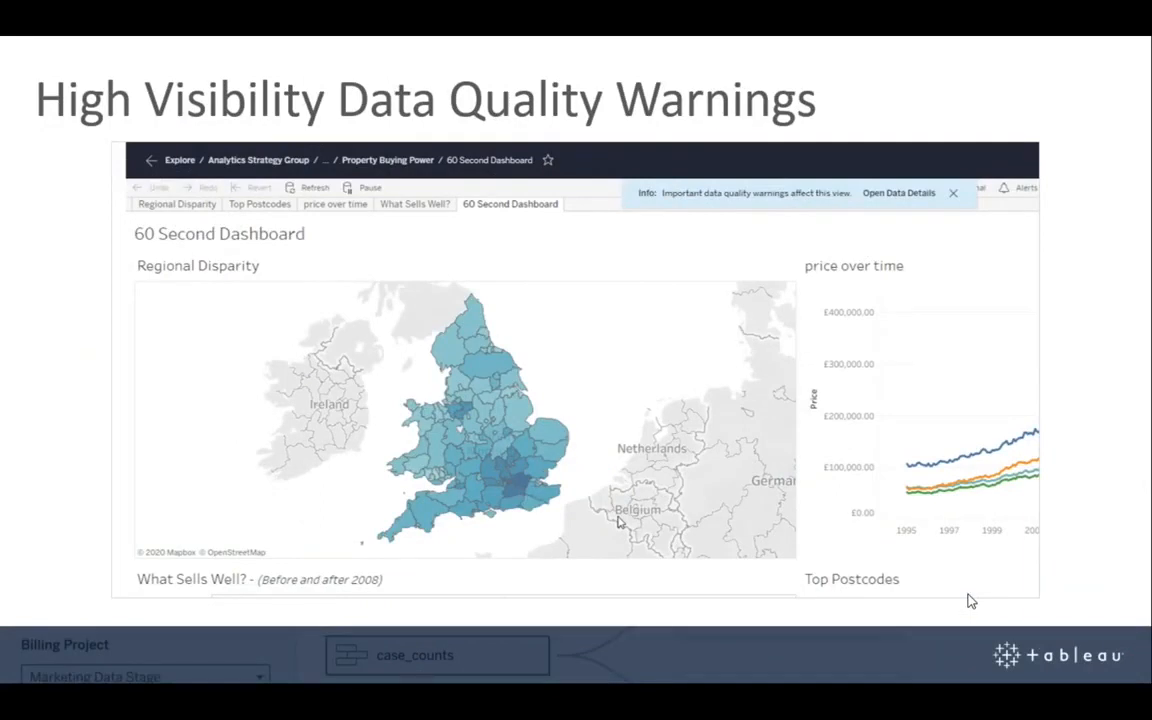
pyautogui.click(968, 595)
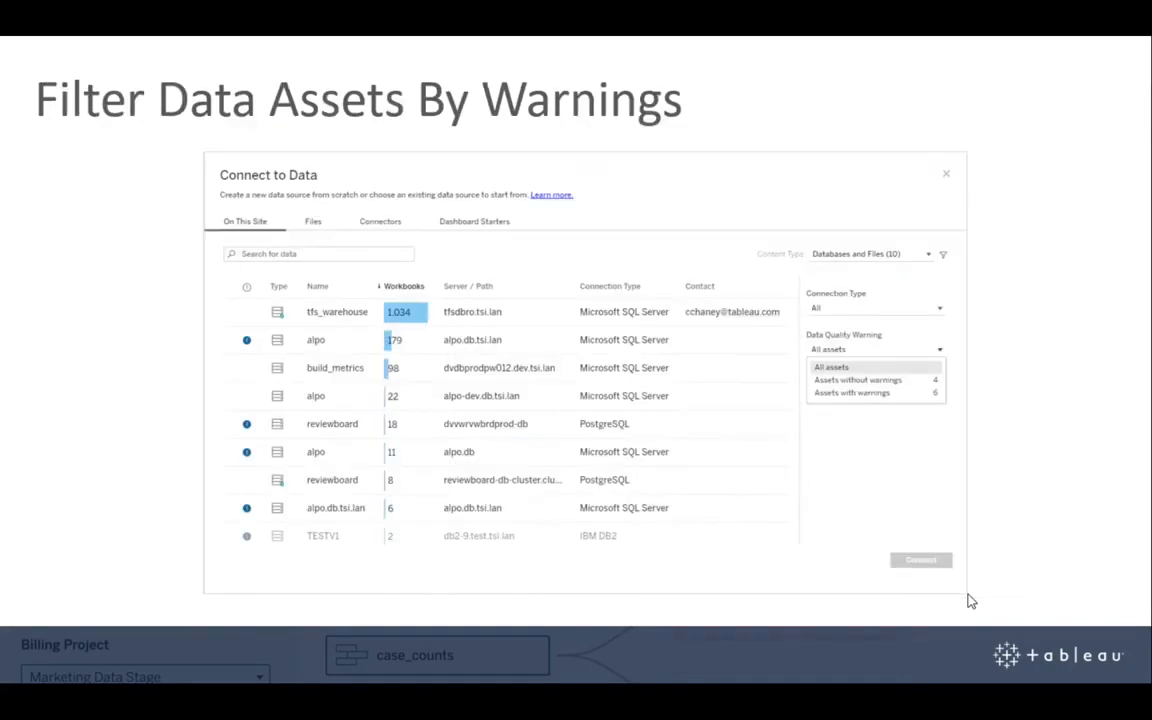
# Switch to Tableau Online in the browser and show the Tables list under the site's External Assets.
pyautogui.hotkey('alt', 'Tab')
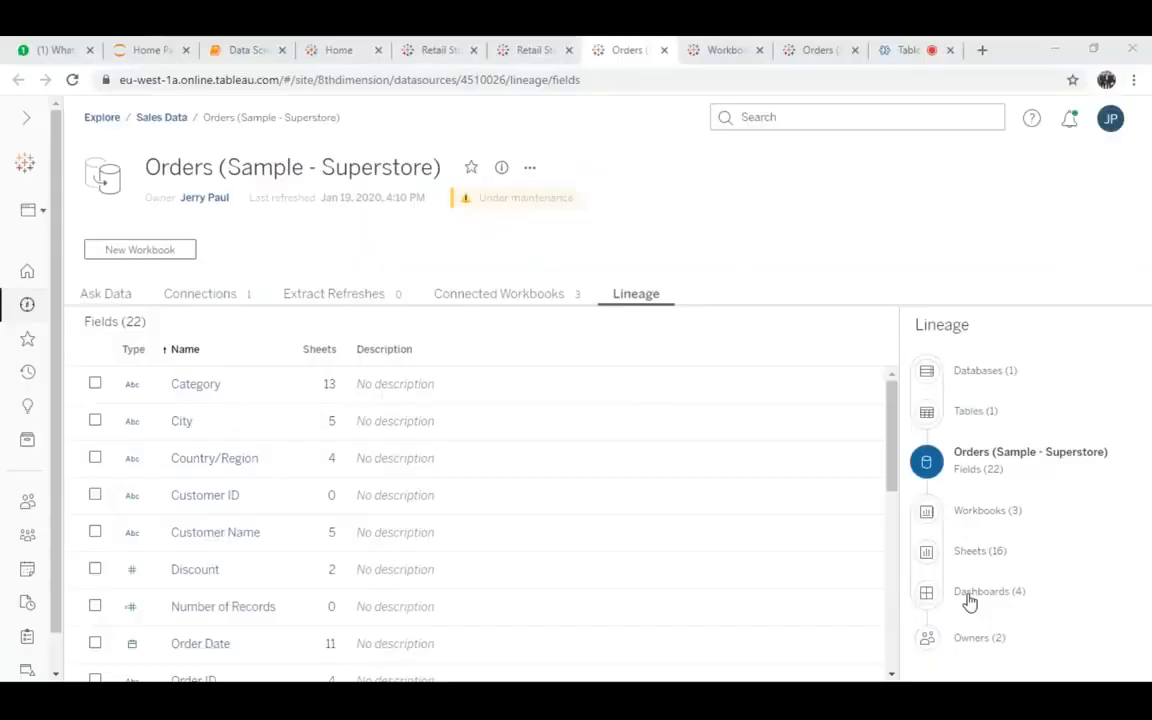
pyautogui.click(26, 117)
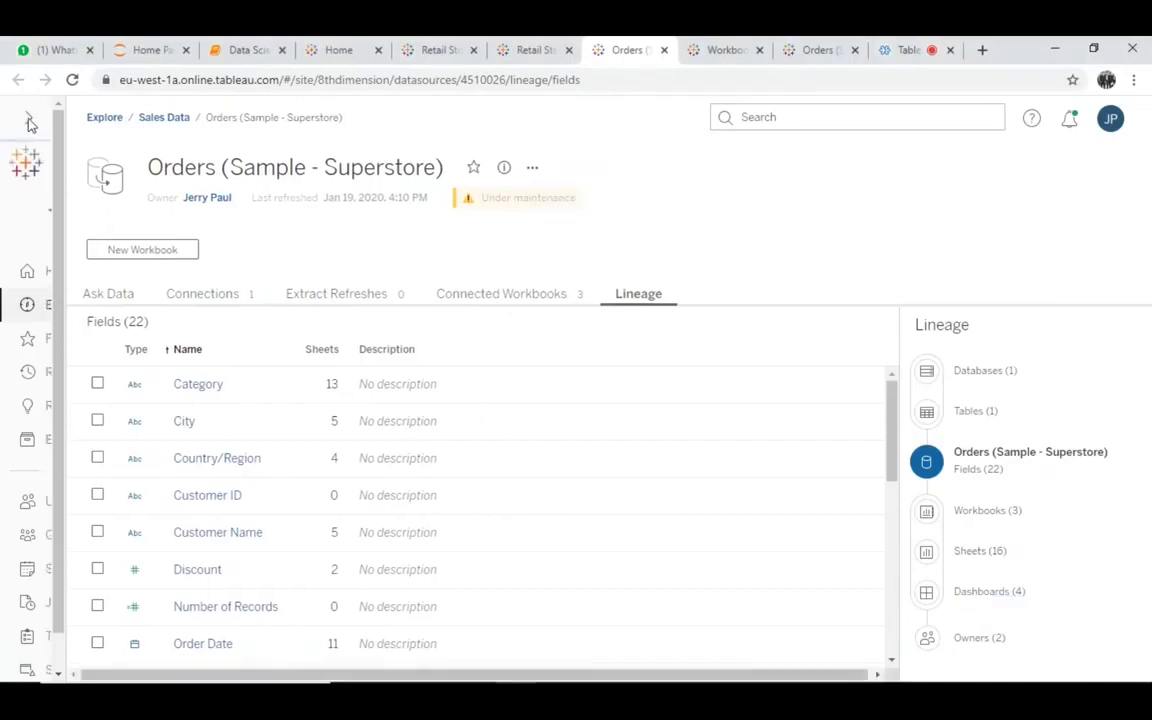
pyautogui.click(110, 440)
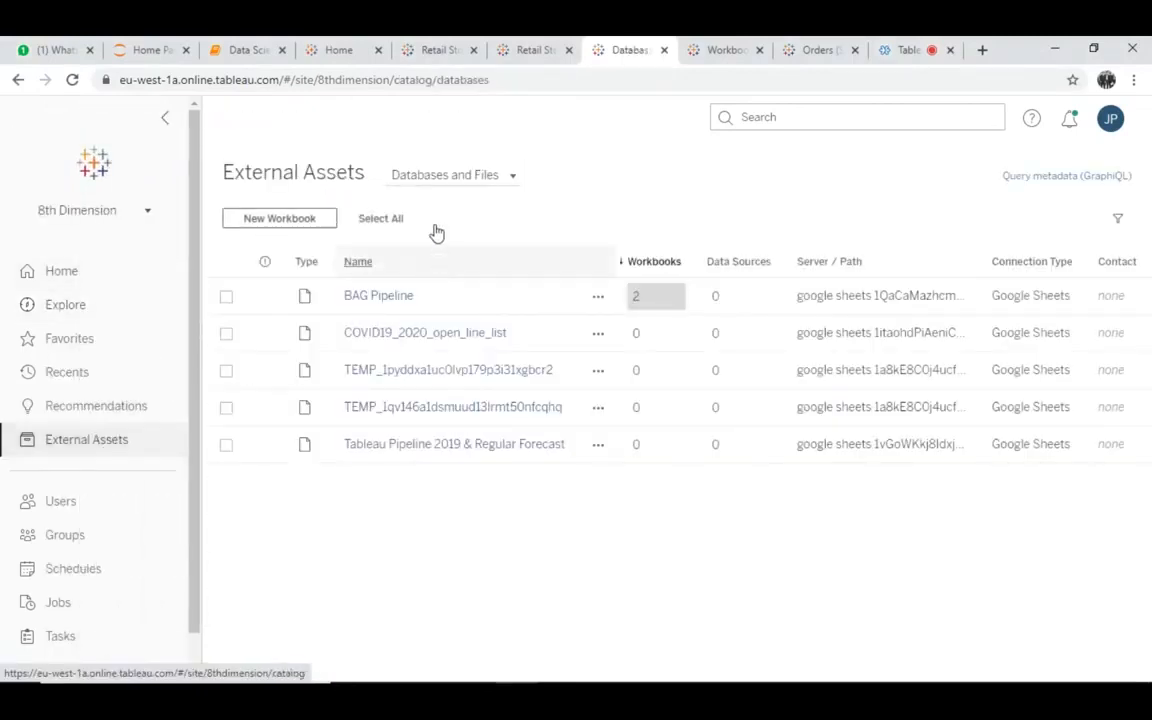
pyautogui.click(496, 180)
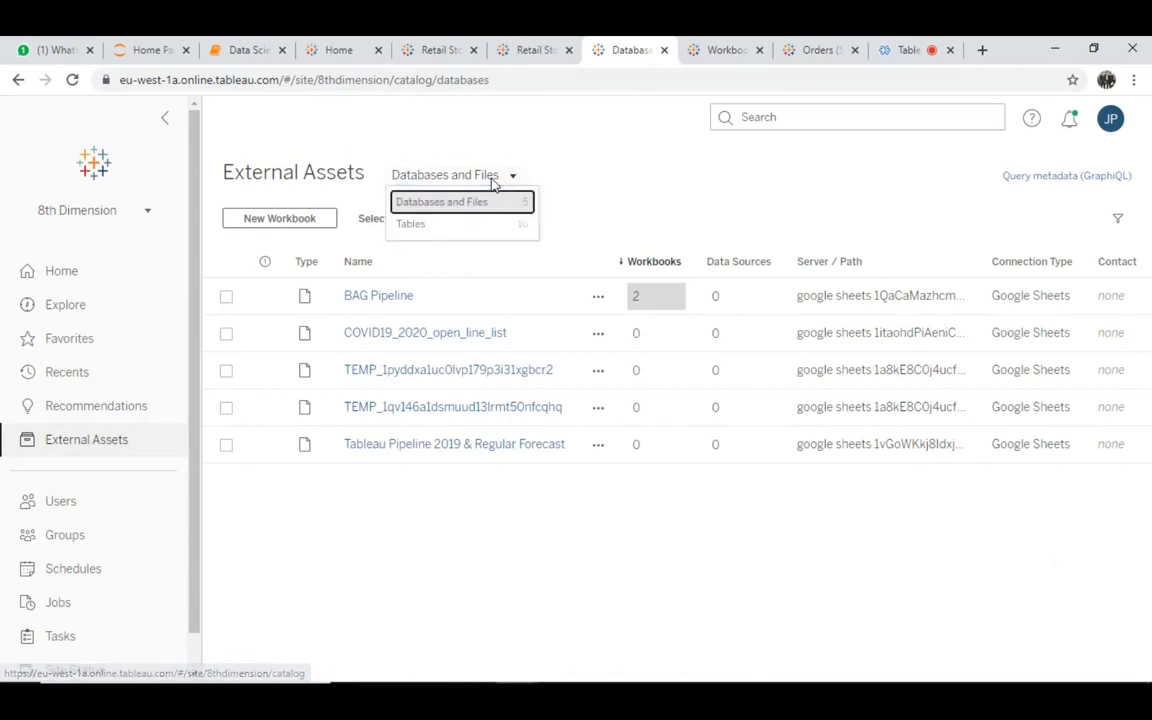
pyautogui.click(465, 226)
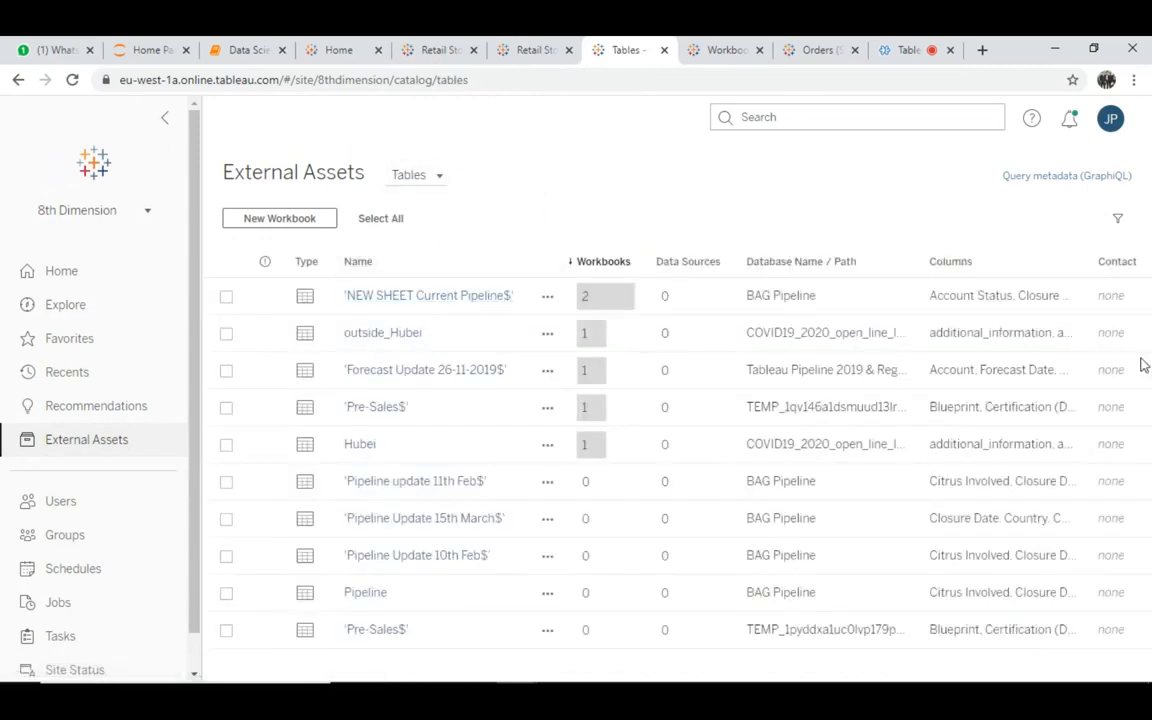
# Filter the external tables by data quality warning to Assets with warnings, and return the filter to All Assets.
pyautogui.click(1117, 221)
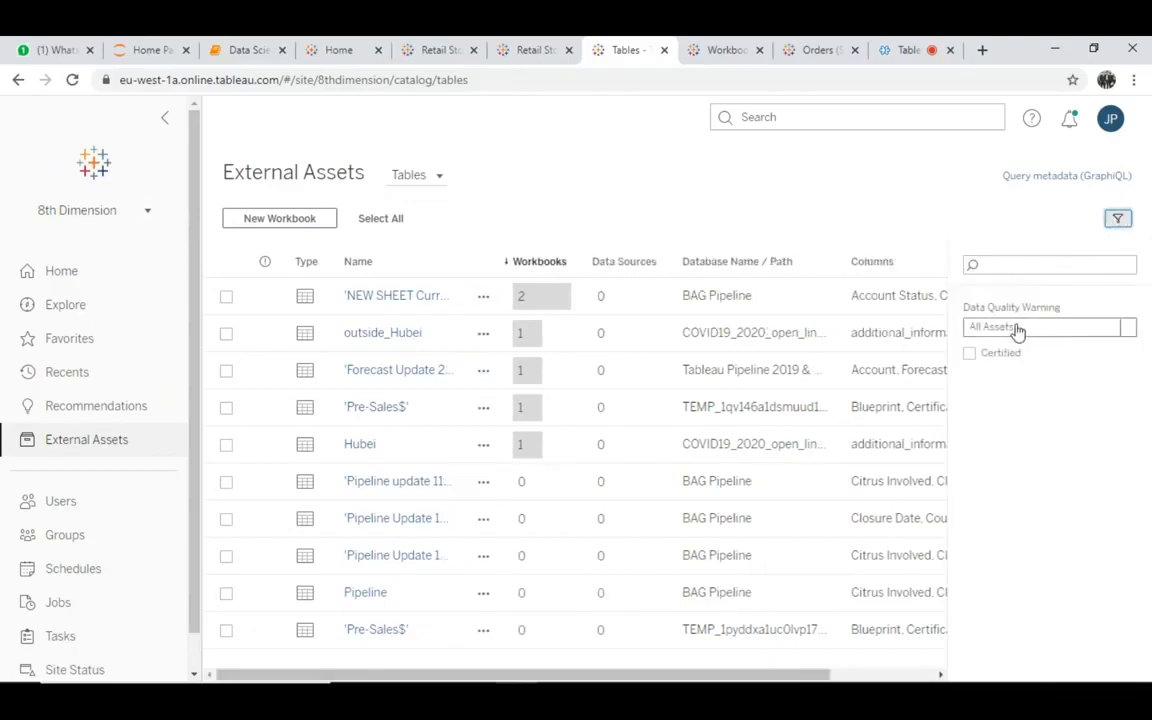
pyautogui.click(1122, 330)
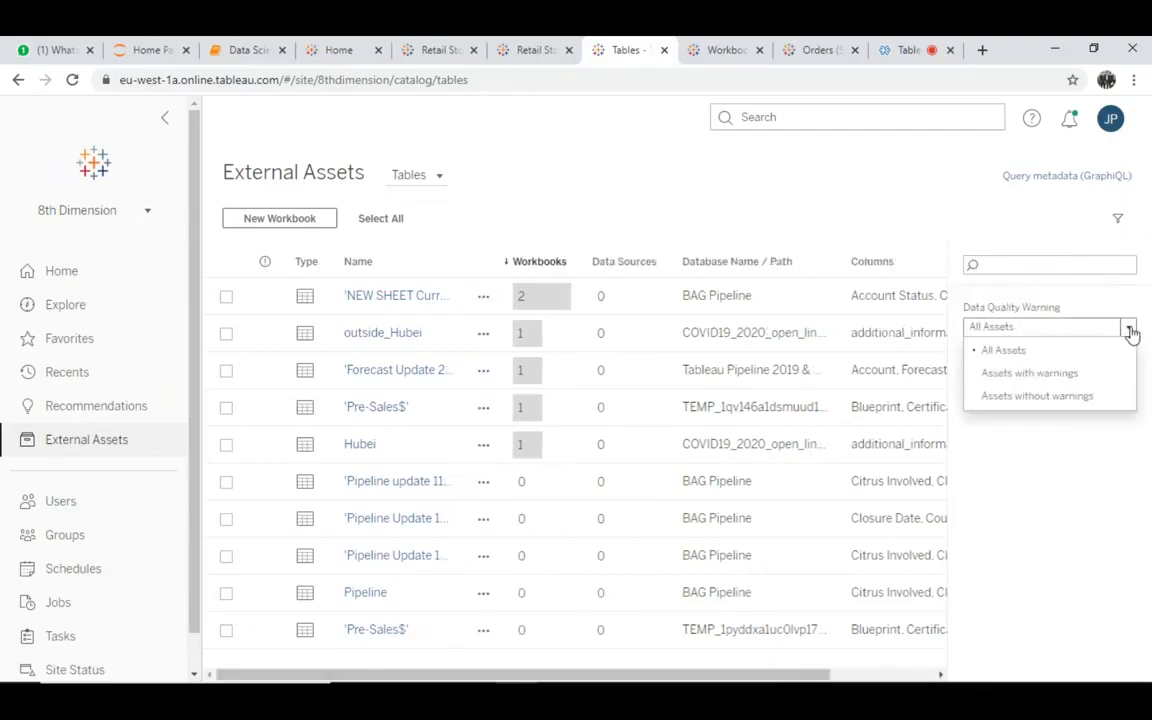
pyautogui.click(1043, 374)
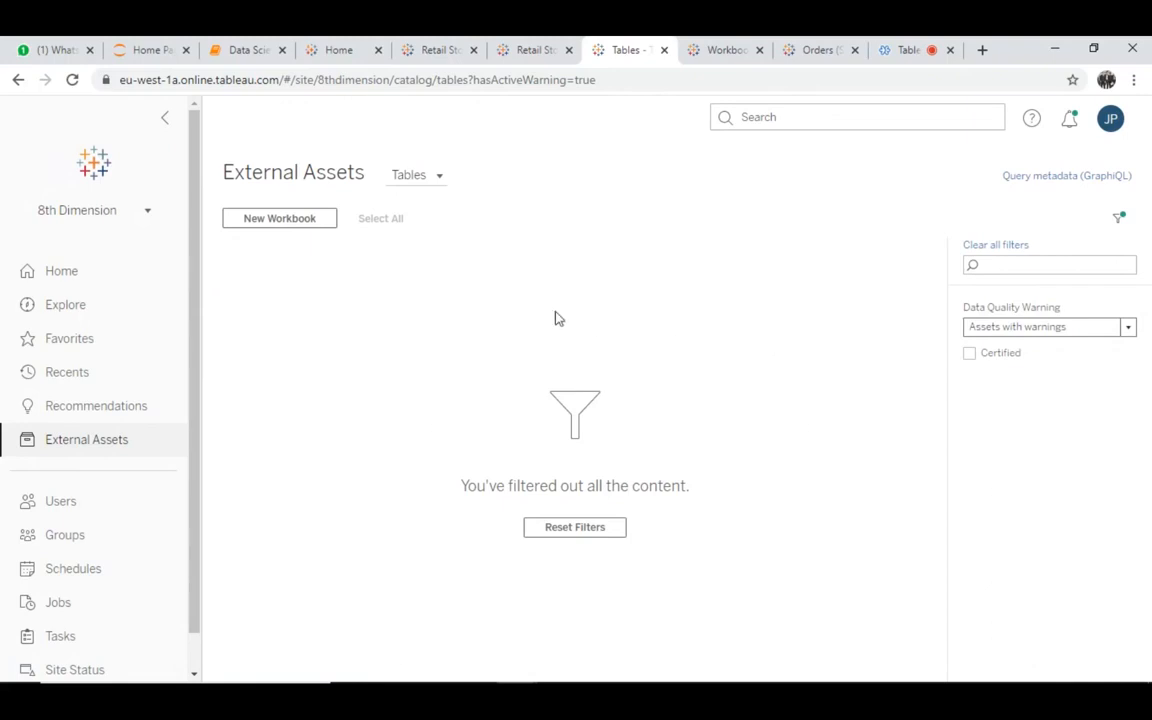
pyautogui.click(1130, 328)
pyautogui.click(1063, 352)
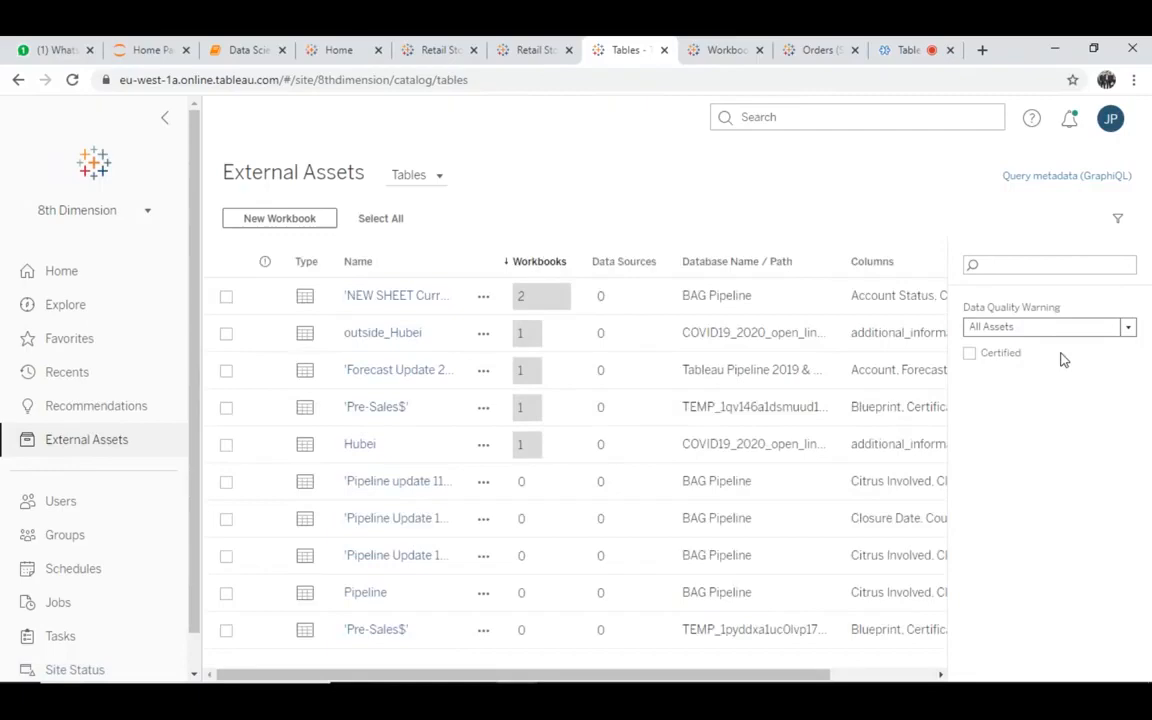
# Switch to the PowerPoint slide show and advance past "Server Management Add-On" to the "New Tableau Server Admin Views" slide.
pyautogui.hotkey('alt', 'Tab')
pyautogui.press('Right')
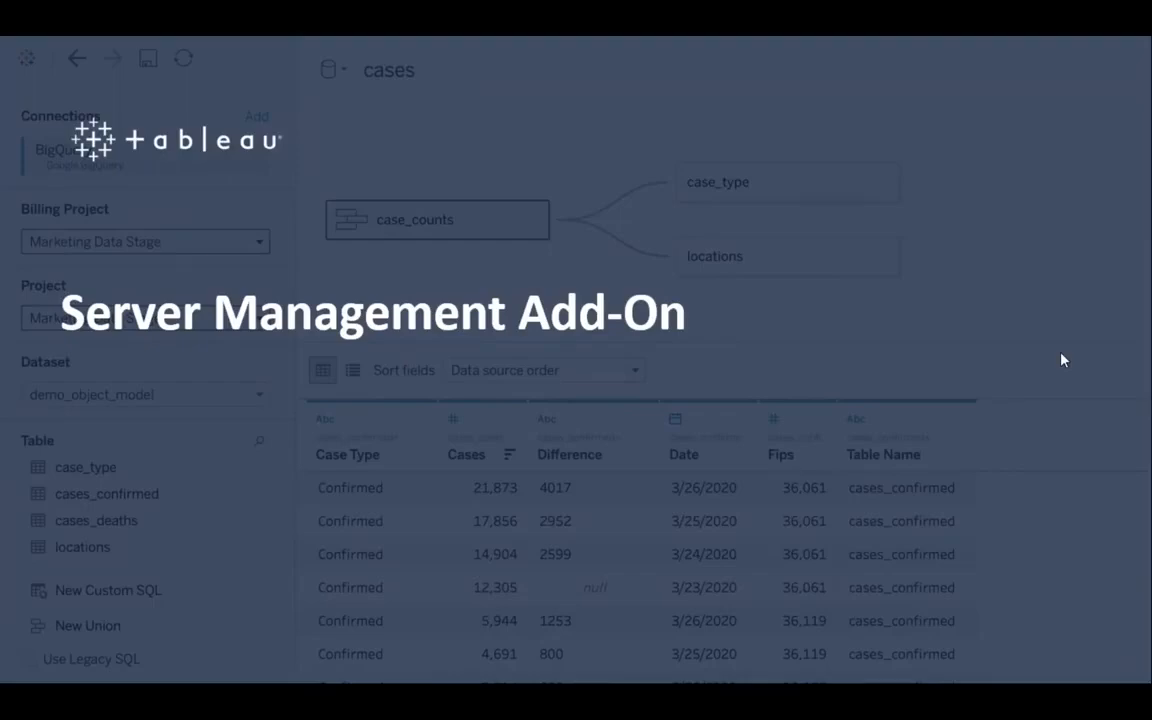
pyautogui.press('Right')
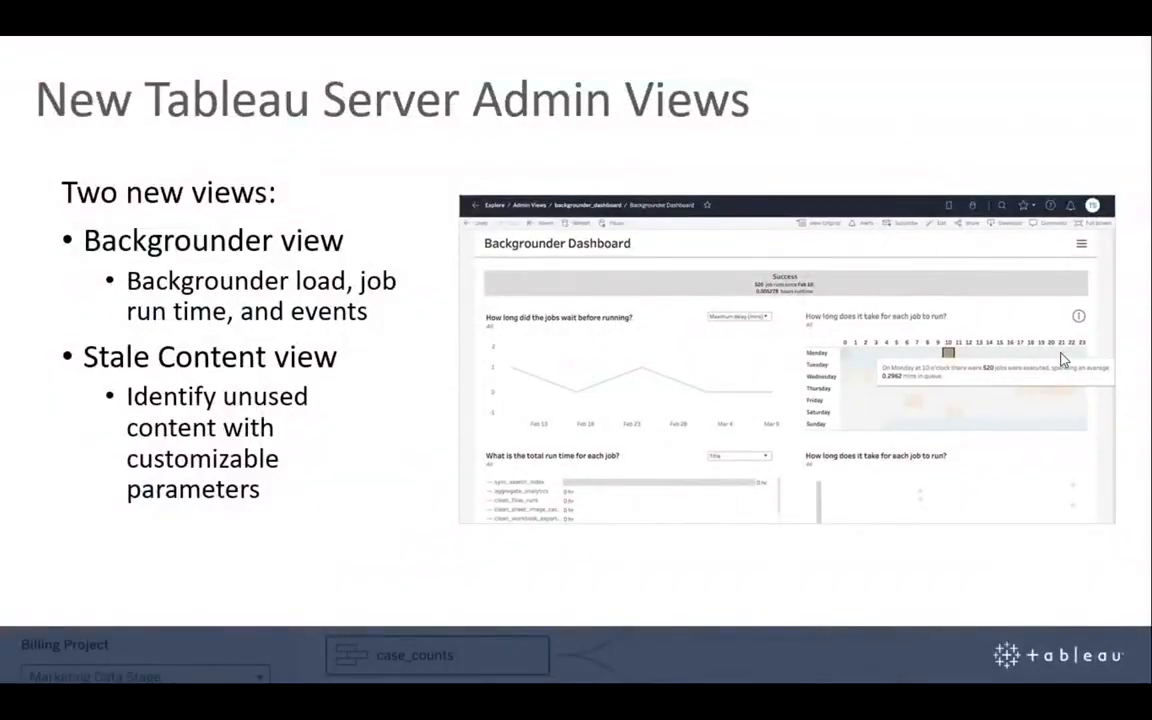